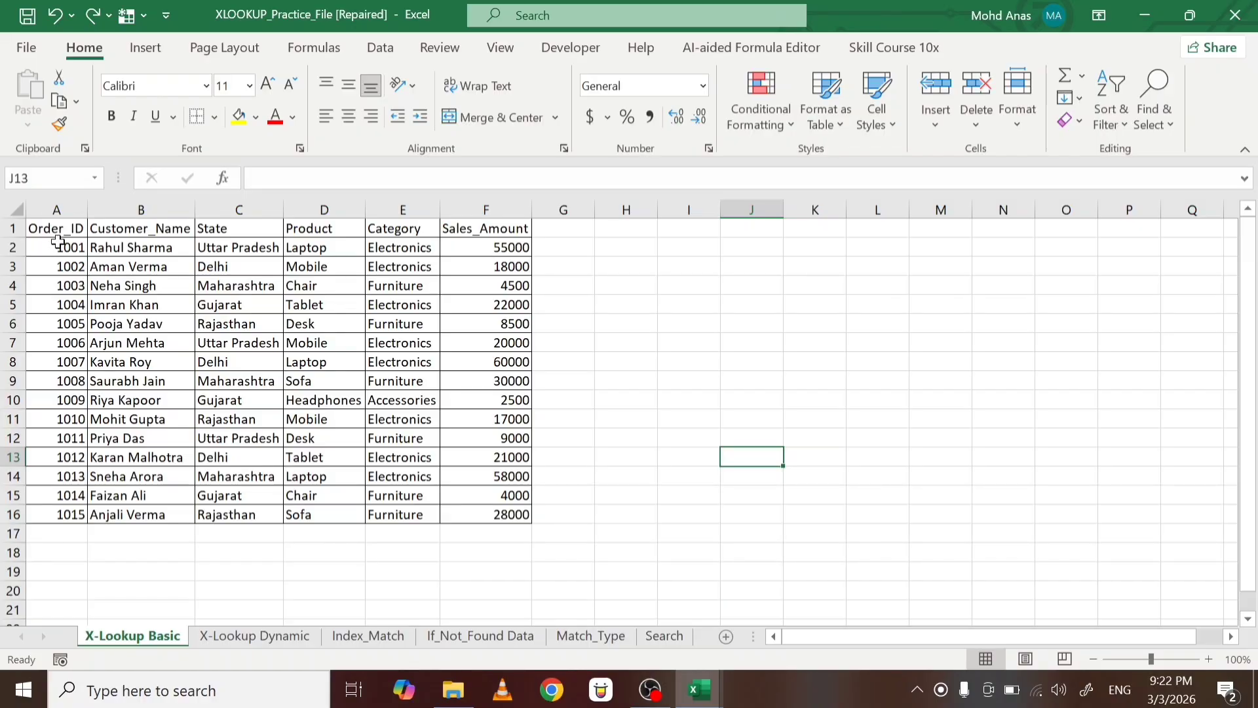
Copy the headers in A1:F1, paste them transposed into H3:H8, and widen column H to fit the labels
{"action": "left_click_drag", "start_coordinate": [52, 231], "coordinate": [494, 226]}
{"action": "key", "text": "ctrl+c"}
{"action": "left_click", "coordinate": [635, 268]}
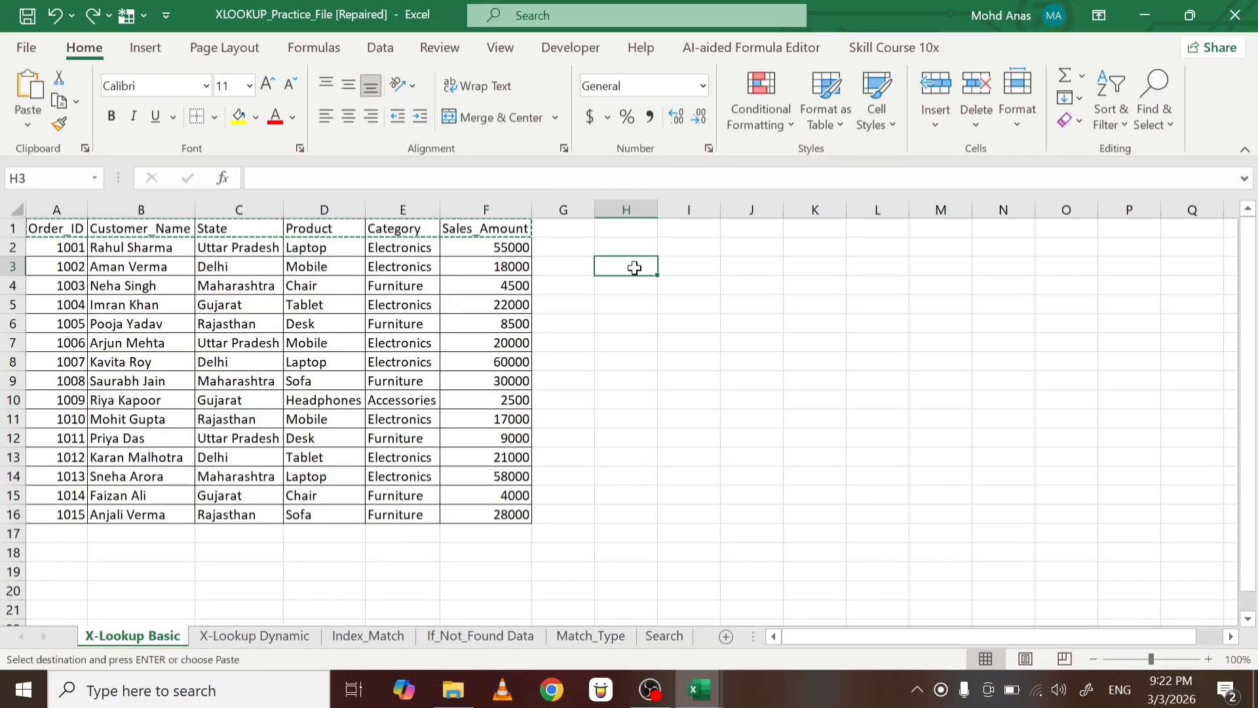
{"action": "key", "text": "ctrl+alt+v"}
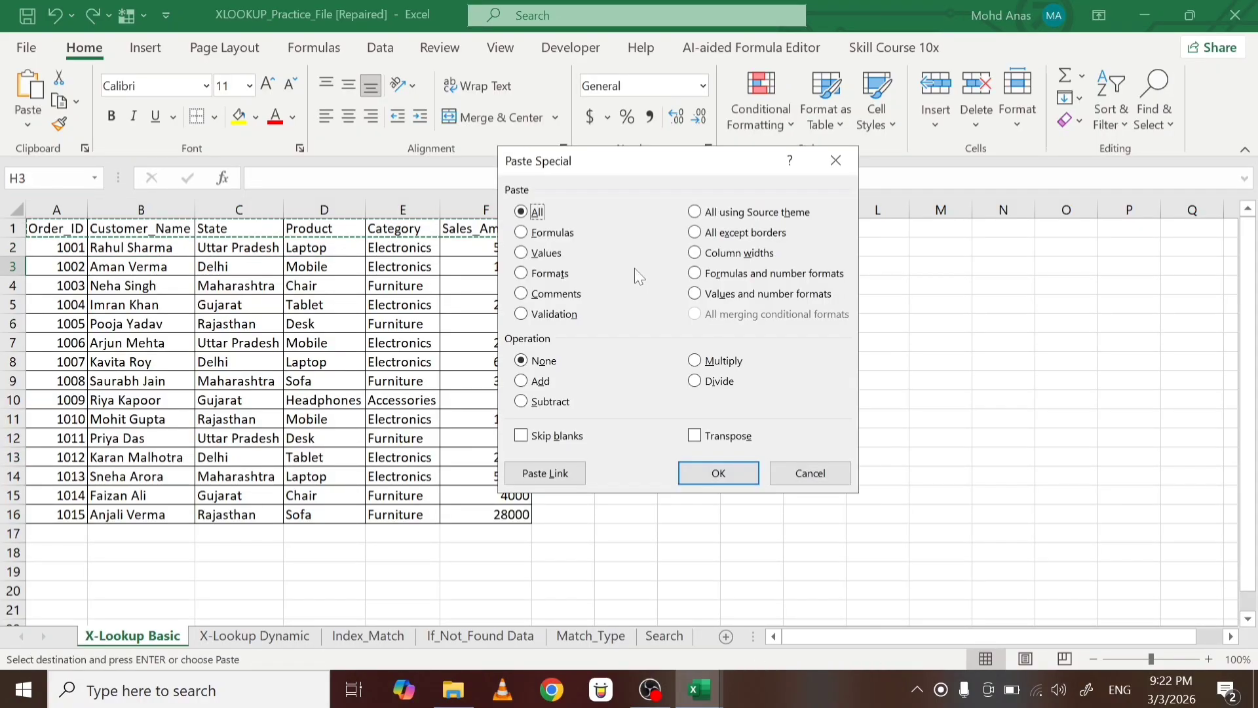
{"action": "left_click", "coordinate": [695, 435]}
{"action": "left_click", "coordinate": [717, 473]}
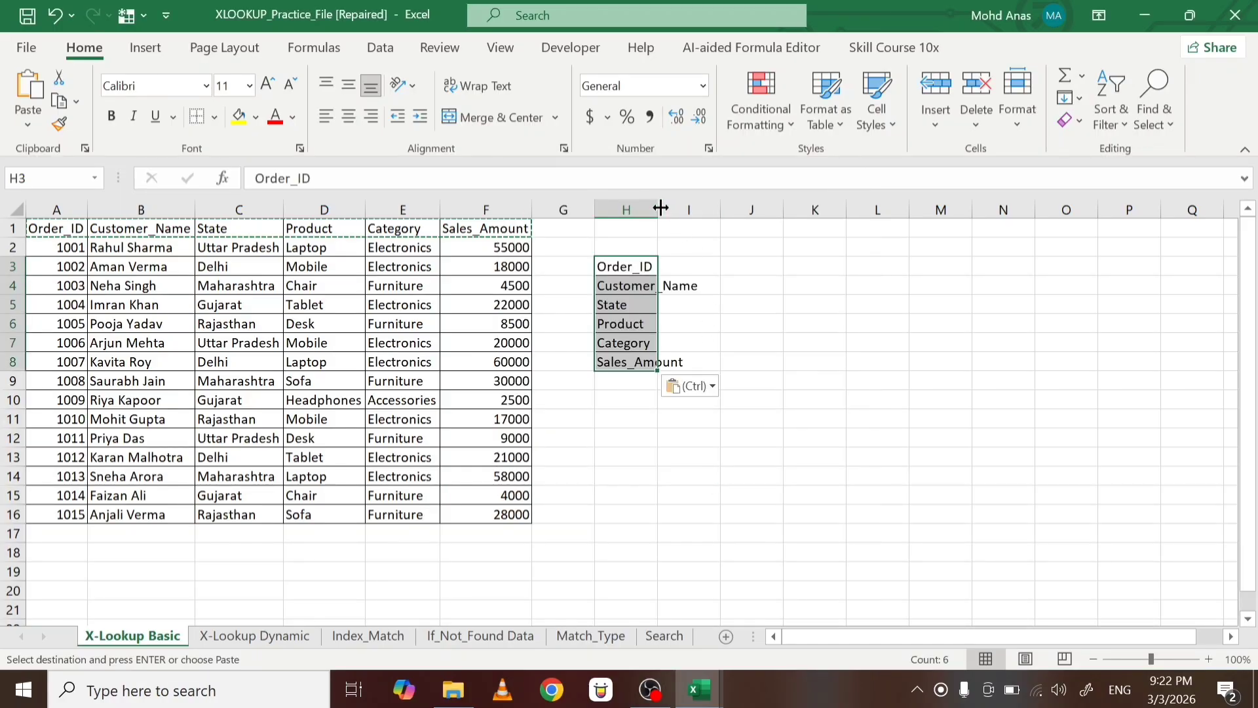
{"action": "left_click_drag", "start_coordinate": [659, 209], "coordinate": [704, 231]}
{"action": "left_click", "coordinate": [730, 271]}
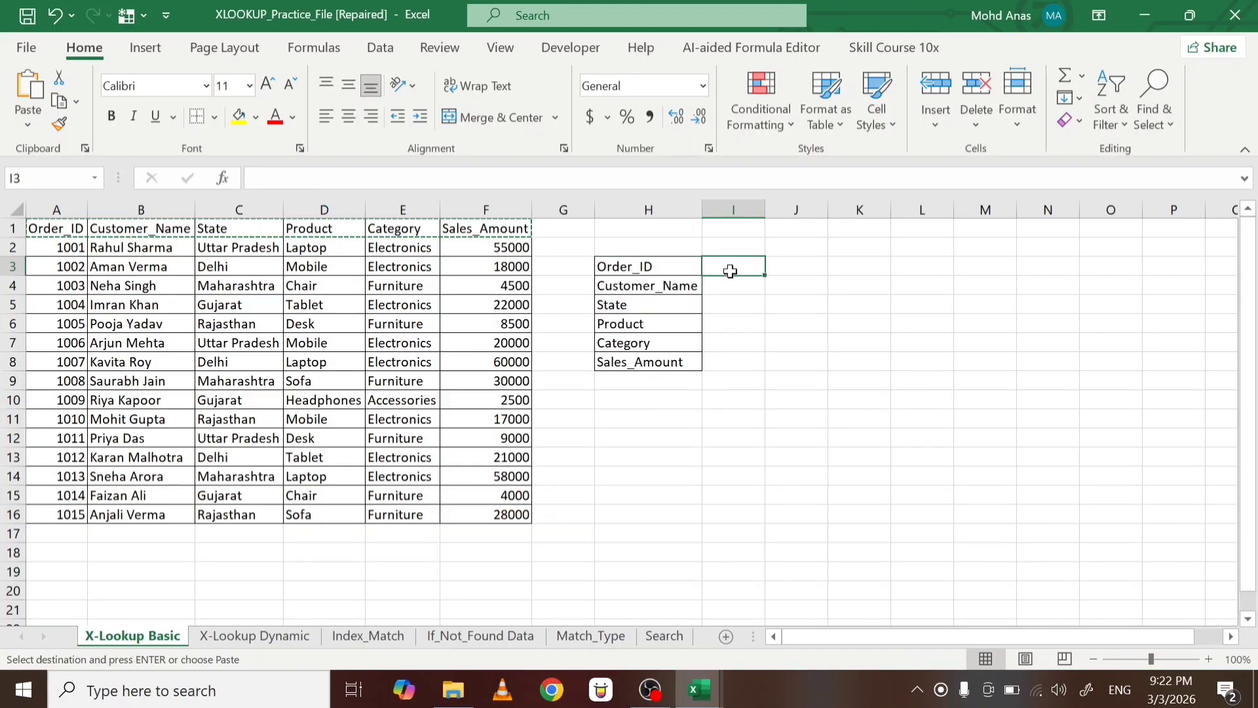
{"action": "key", "text": "Escape"}
{"action": "type", "text": "=x"}
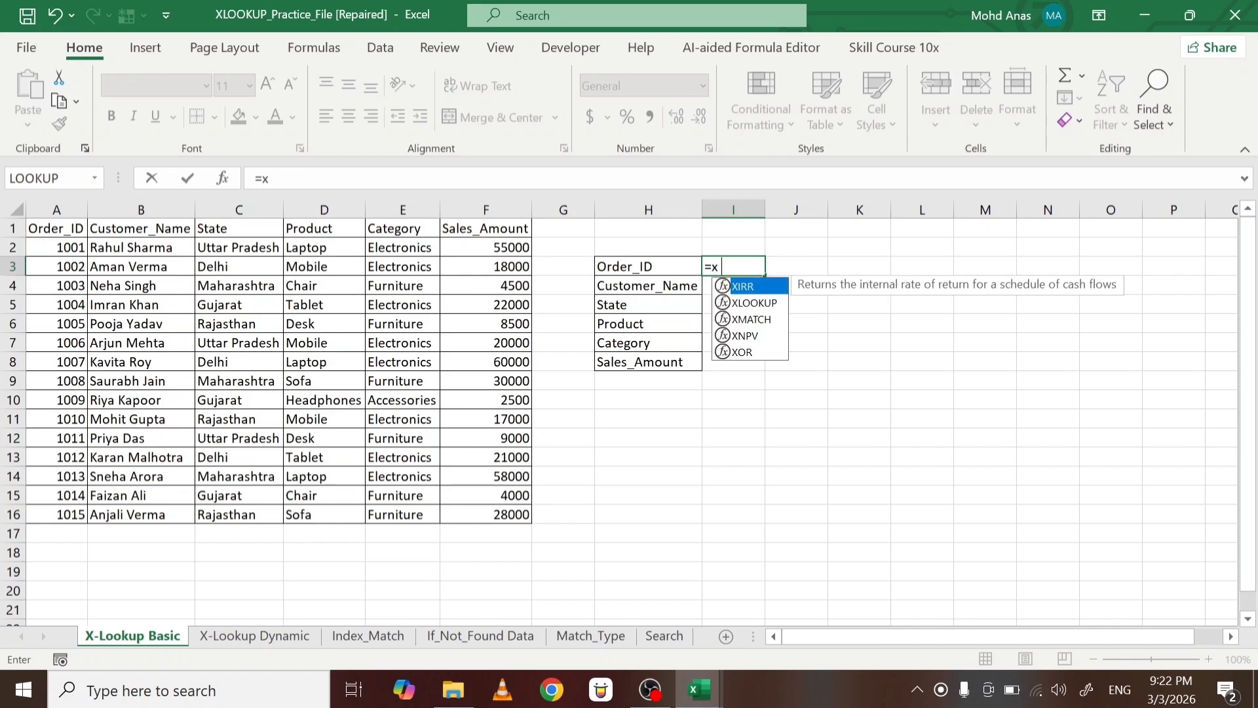
{"action": "type", "text": "loo"}
{"action": "key", "text": "Tab"}
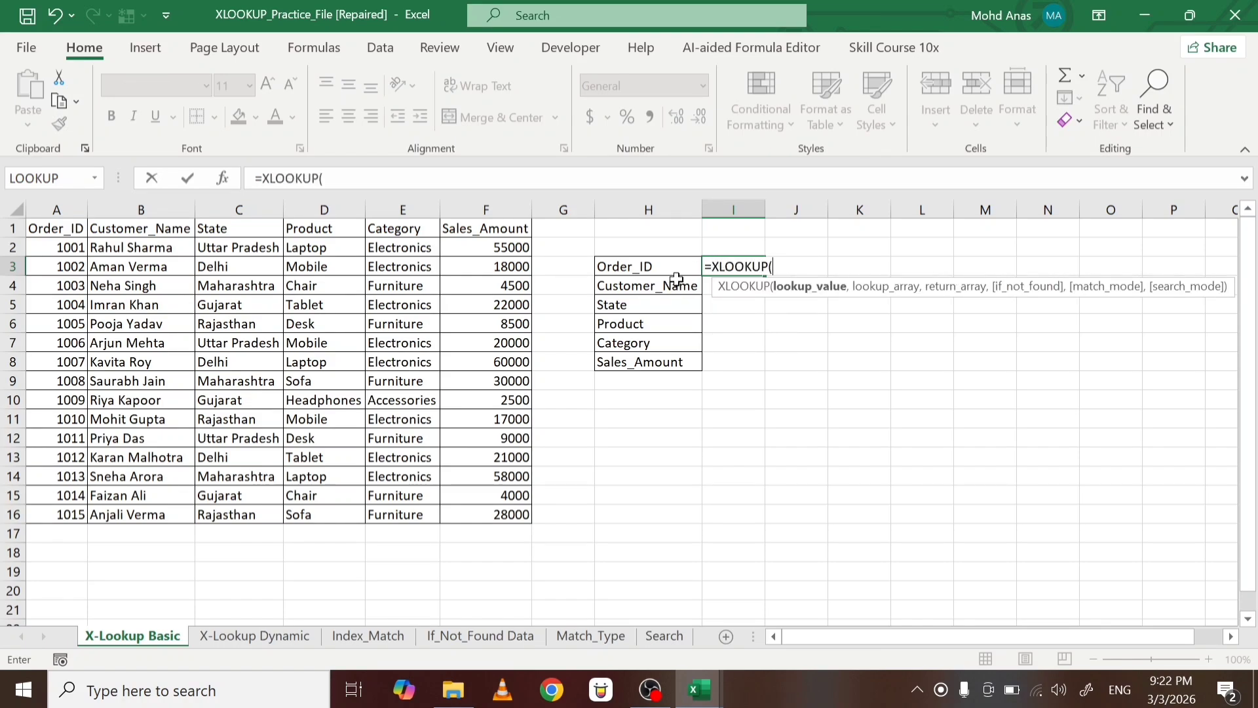
{"action": "key", "text": "BackSpace"}
{"action": "key", "text": "BackSpace"}
{"action": "key", "text": "BackSpace"}
{"action": "key", "text": "BackSpace"}
{"action": "key", "text": "BackSpace"}
{"action": "key", "text": "BackSpace"}
{"action": "key", "text": "BackSpace"}
{"action": "key", "text": "BackSpace"}
{"action": "key", "text": "BackSpace"}
{"action": "key", "text": "Escape"}
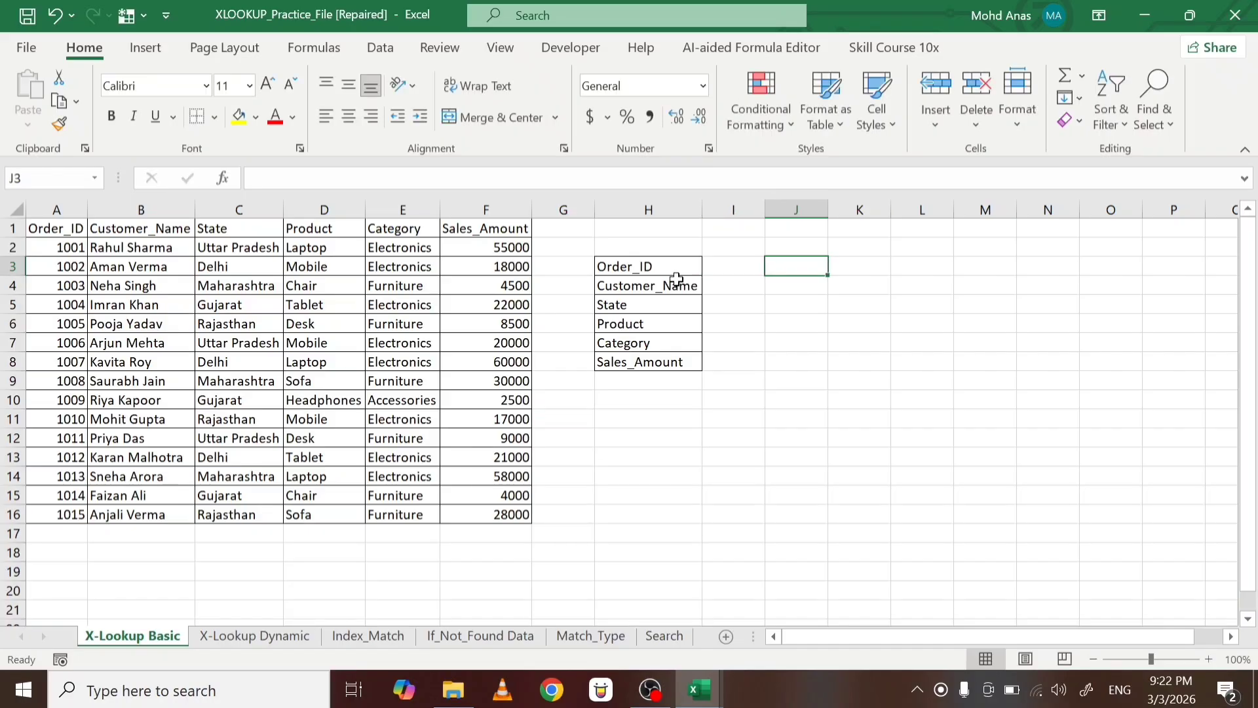
Enter the first record's order ID in cell I3 beside the Order_ID label
{"action": "type", "text": "1001"}
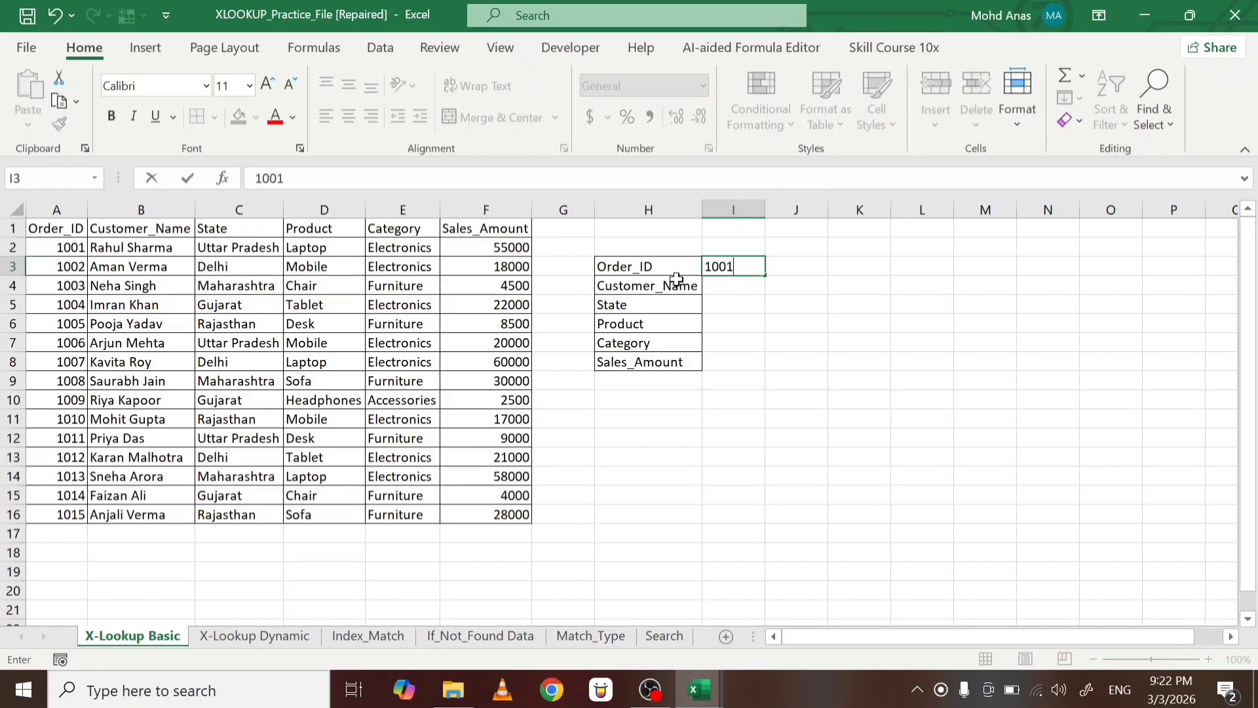
{"action": "key", "text": "Return"}
{"action": "type", "text": "=xlo"}
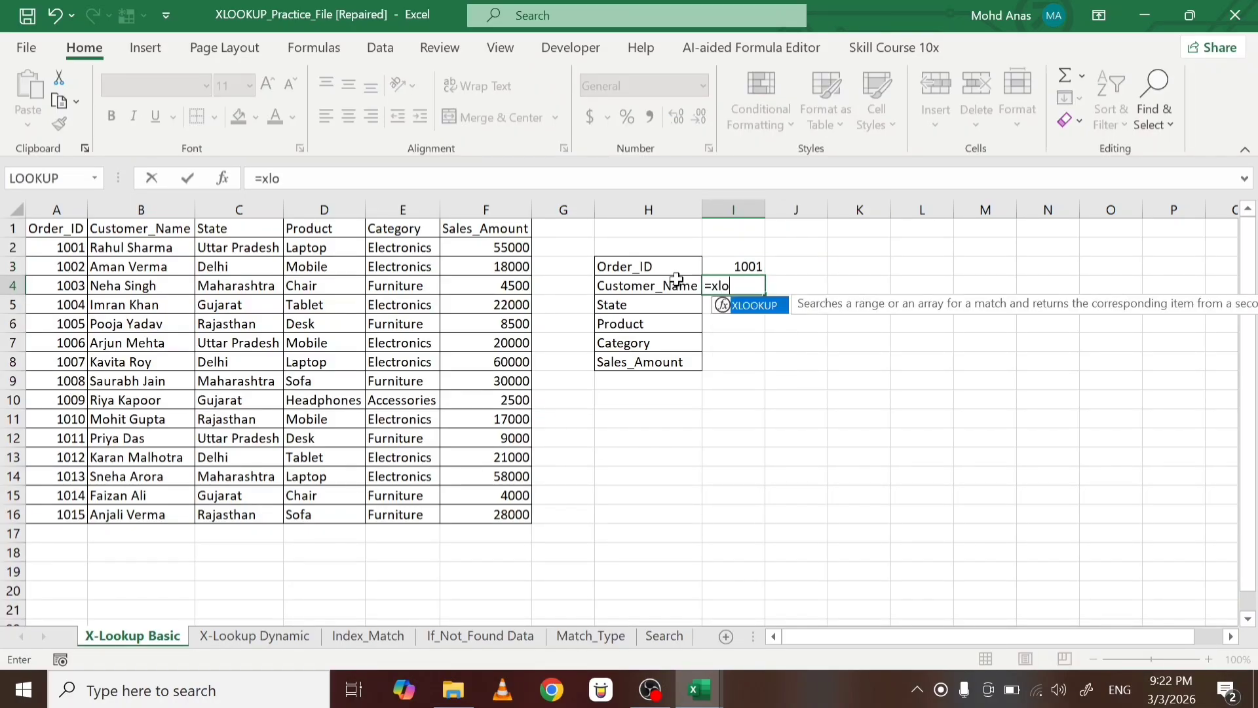
{"action": "key", "text": "Tab"}
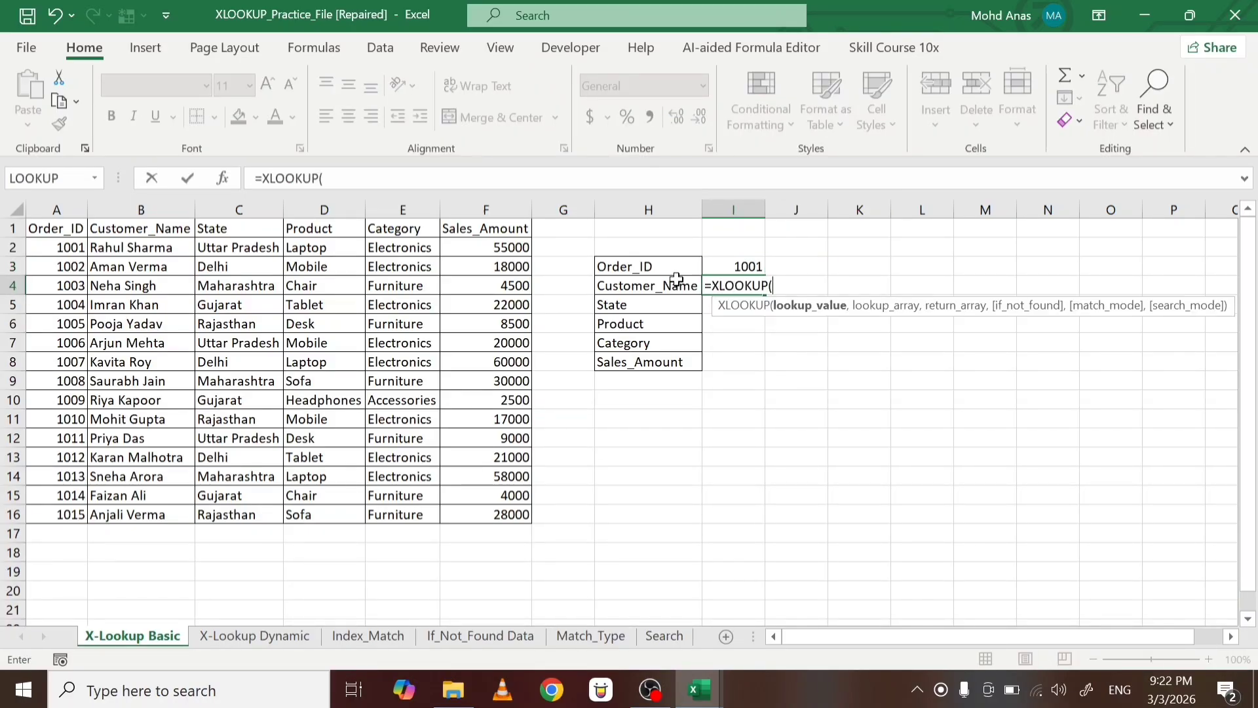
{"action": "left_click", "coordinate": [726, 264]}
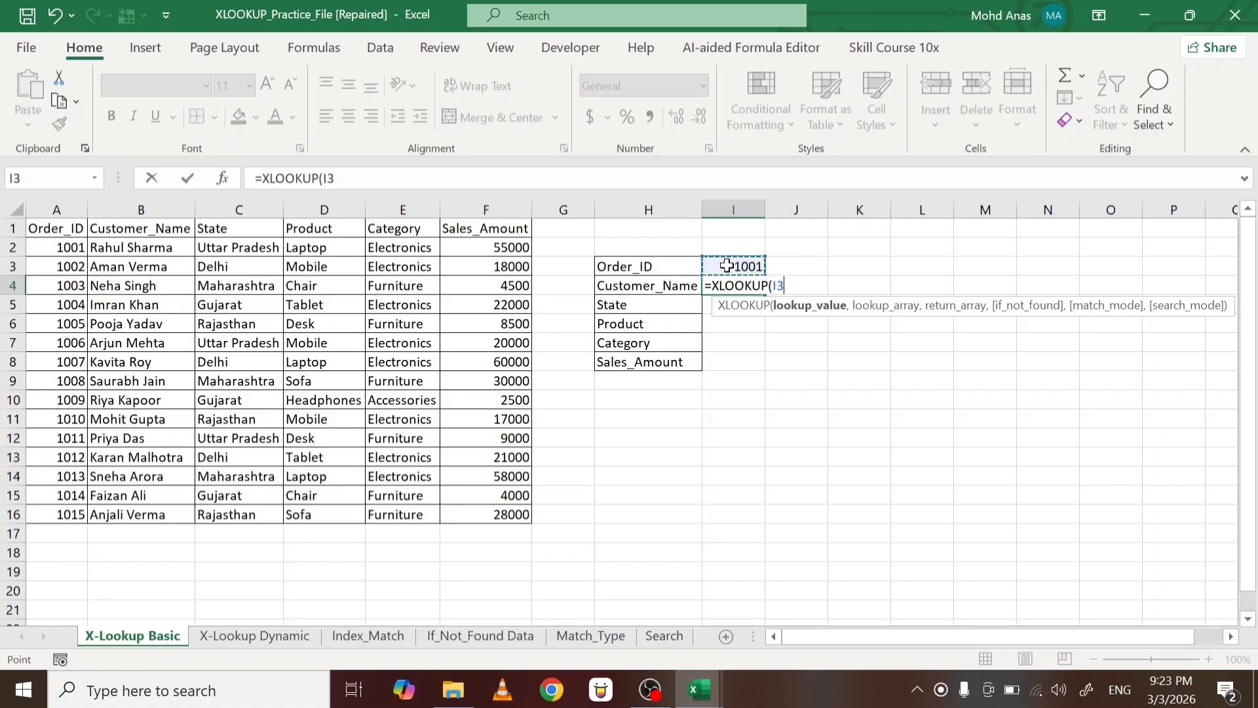
{"action": "type", "text": ","}
{"action": "key", "text": "BackSpace"}
{"action": "key", "text": "BackSpace"}
{"action": "key", "text": "BackSpace"}
{"action": "key", "text": "BackSpace"}
{"action": "key", "text": "BackSpace"}
{"action": "key", "text": "BackSpace"}
{"action": "key", "text": "BackSpace"}
{"action": "key", "text": "BackSpace"}
{"action": "key", "text": "BackSpace"}
{"action": "key", "text": "BackSpace"}
{"action": "key", "text": "BackSpace"}
{"action": "type", "text": "vlo"}
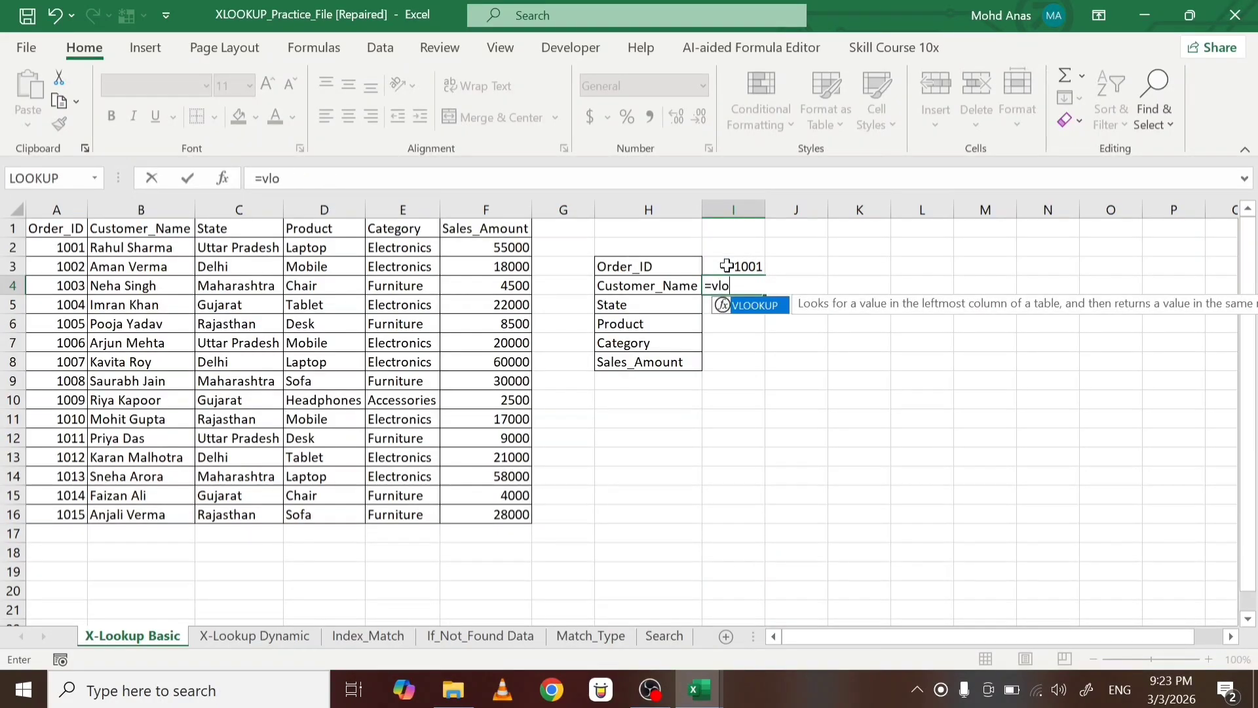
{"action": "key", "text": "Tab"}
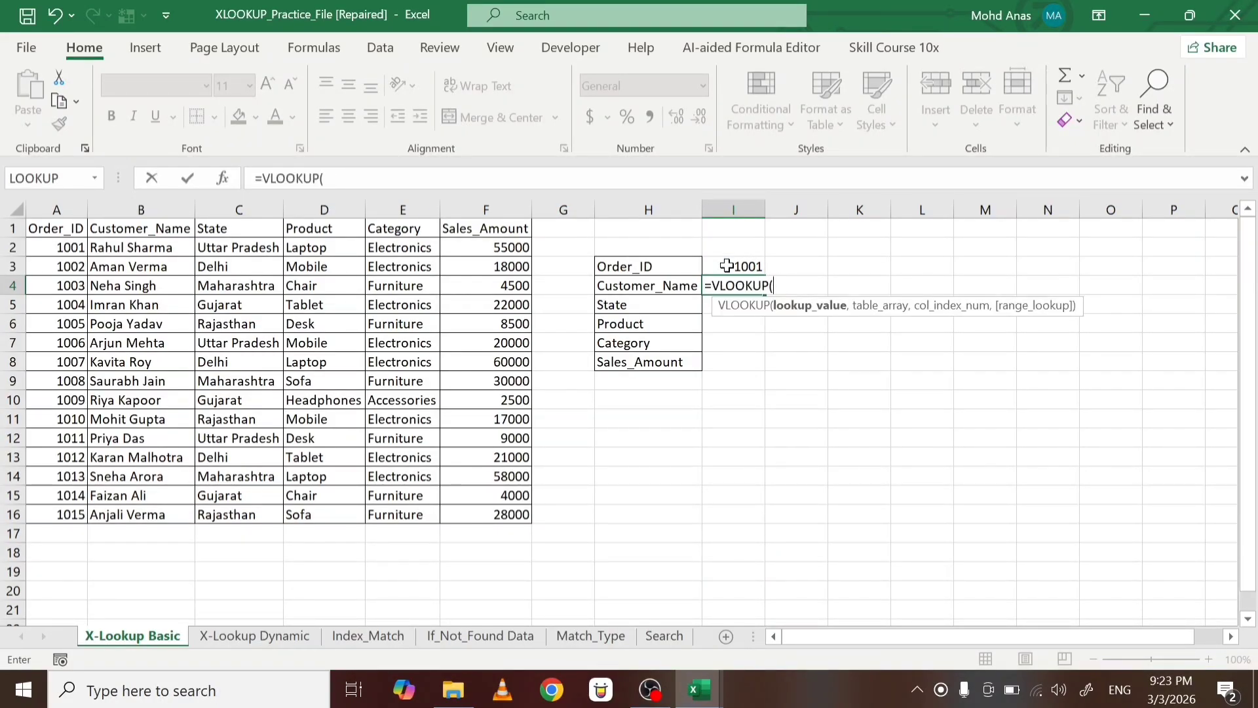
{"action": "left_click", "coordinate": [727, 266]}
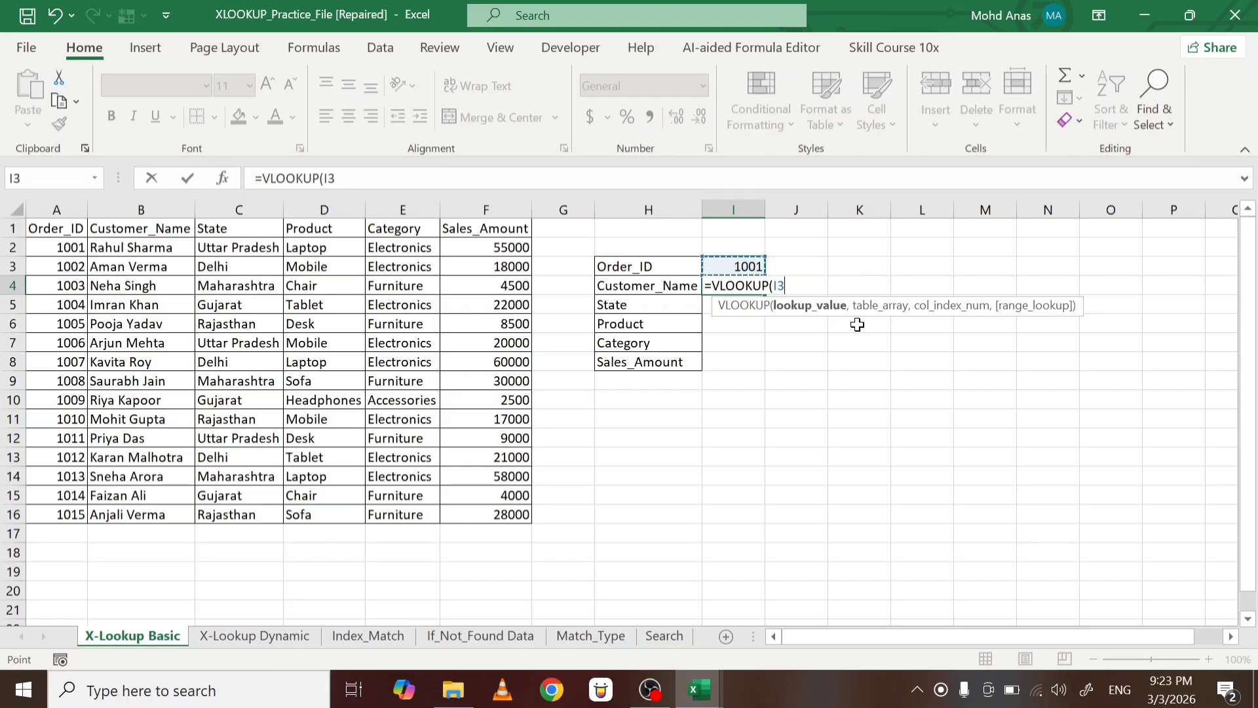
{"action": "type", "text": ","}
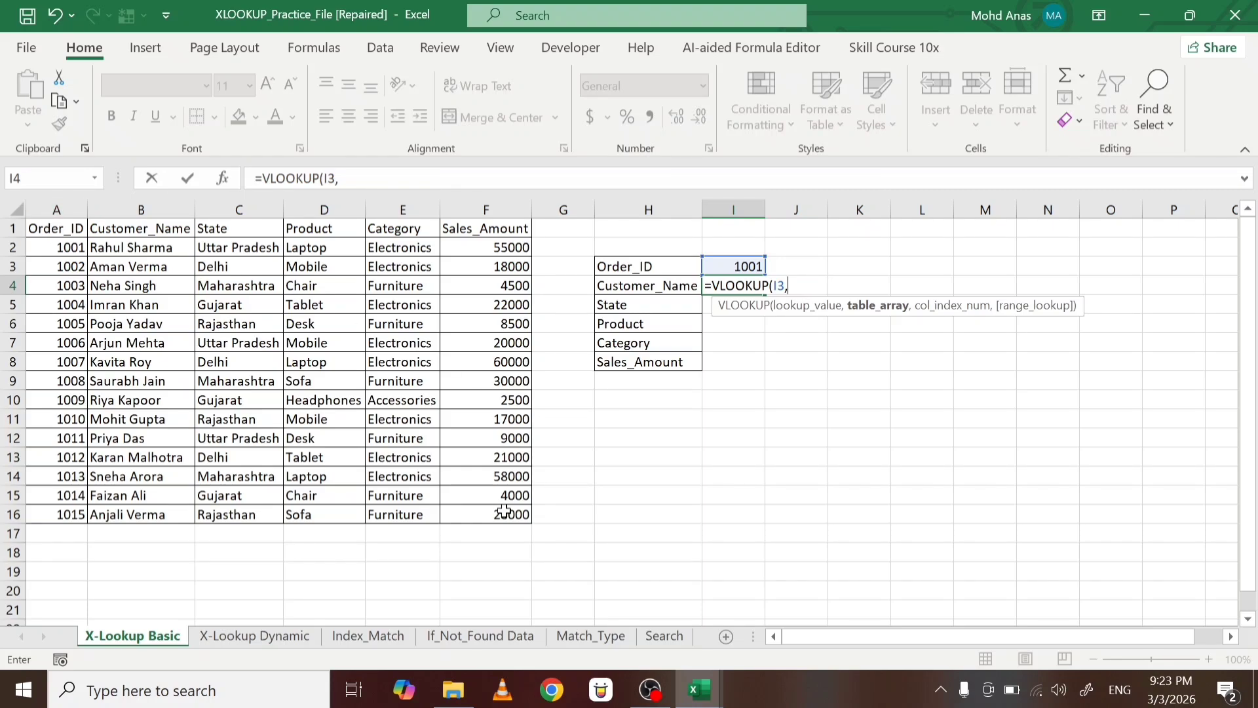
{"action": "key", "text": "BackSpace"}
{"action": "key", "text": "BackSpace"}
{"action": "key", "text": "BackSpace"}
{"action": "key", "text": "BackSpace"}
{"action": "key", "text": "BackSpace"}
{"action": "key", "text": "BackSpace"}
{"action": "key", "text": "BackSpace"}
{"action": "key", "text": "BackSpace"}
{"action": "key", "text": "BackSpace"}
{"action": "key", "text": "BackSpace"}
{"action": "key", "text": "BackSpace"}
{"action": "key", "text": "BackSpace"}
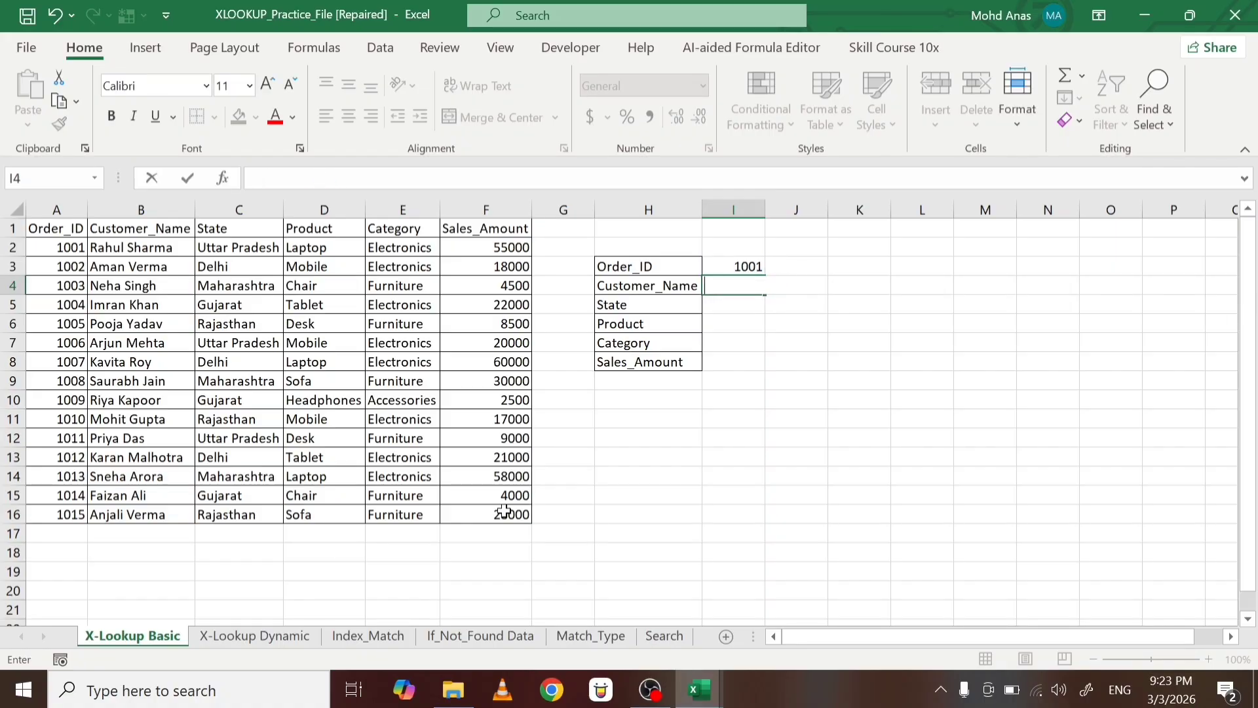
Enter =XLOOKUP(I3,A1:A16,B1:B16) in I4 to return the customer name, and autofit column I
{"action": "type", "text": "=xll"}
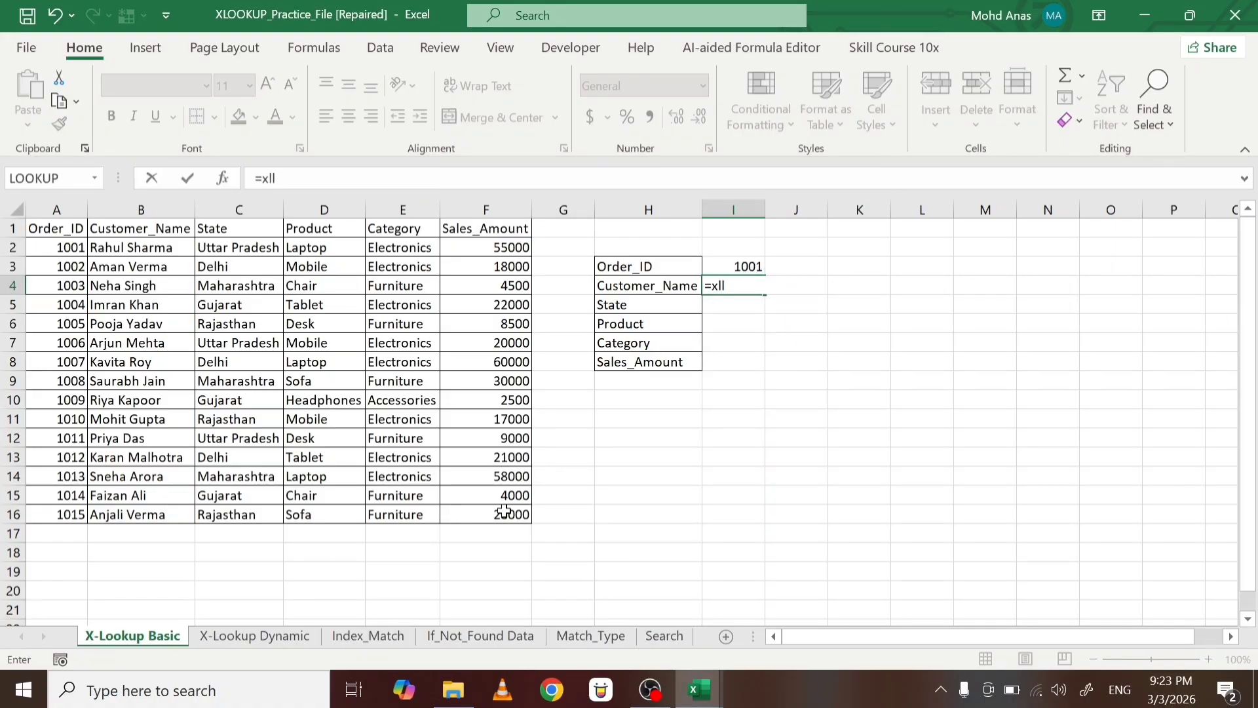
{"action": "key", "text": "BackSpace"}
{"action": "type", "text": "o"}
{"action": "key", "text": "Tab"}
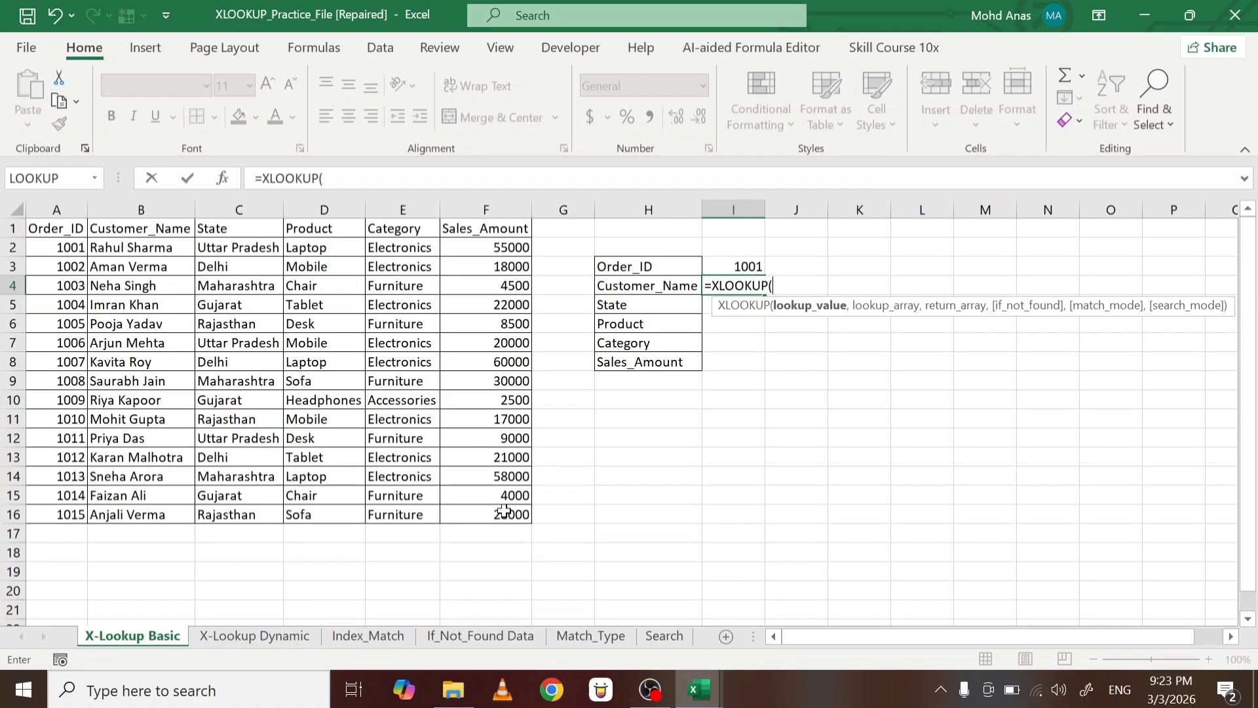
{"action": "left_click", "coordinate": [718, 265]}
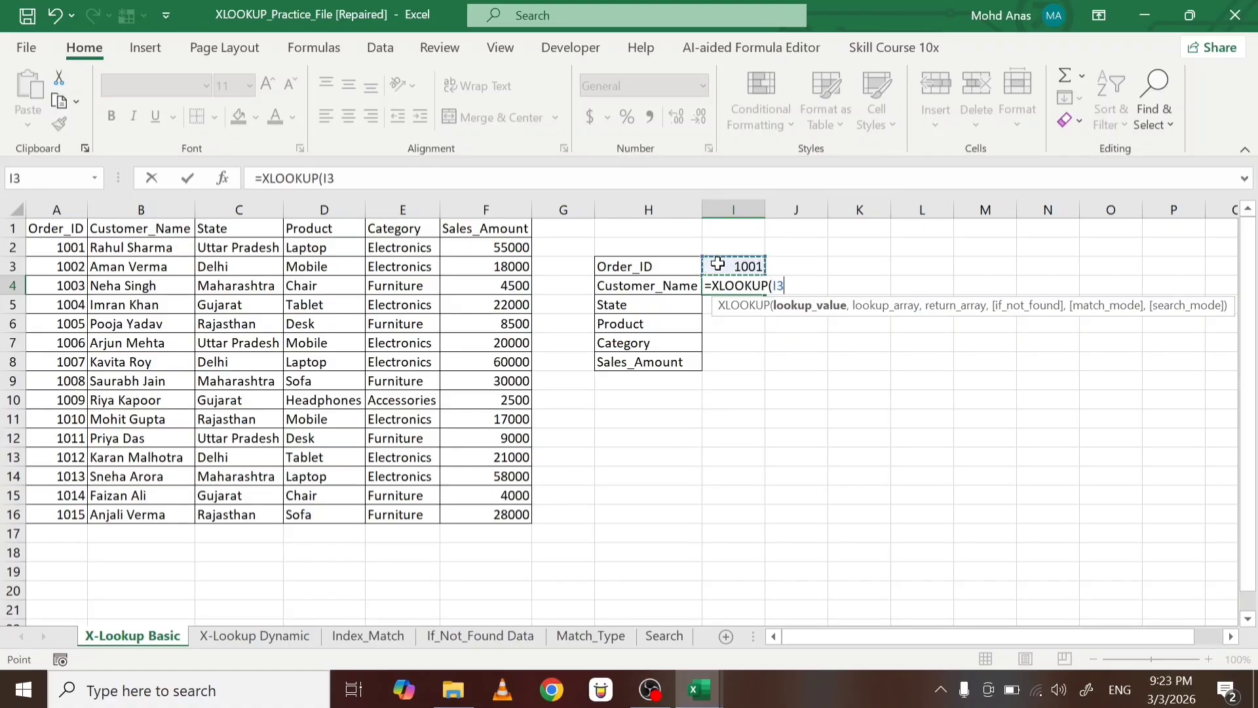
{"action": "type", "text": ","}
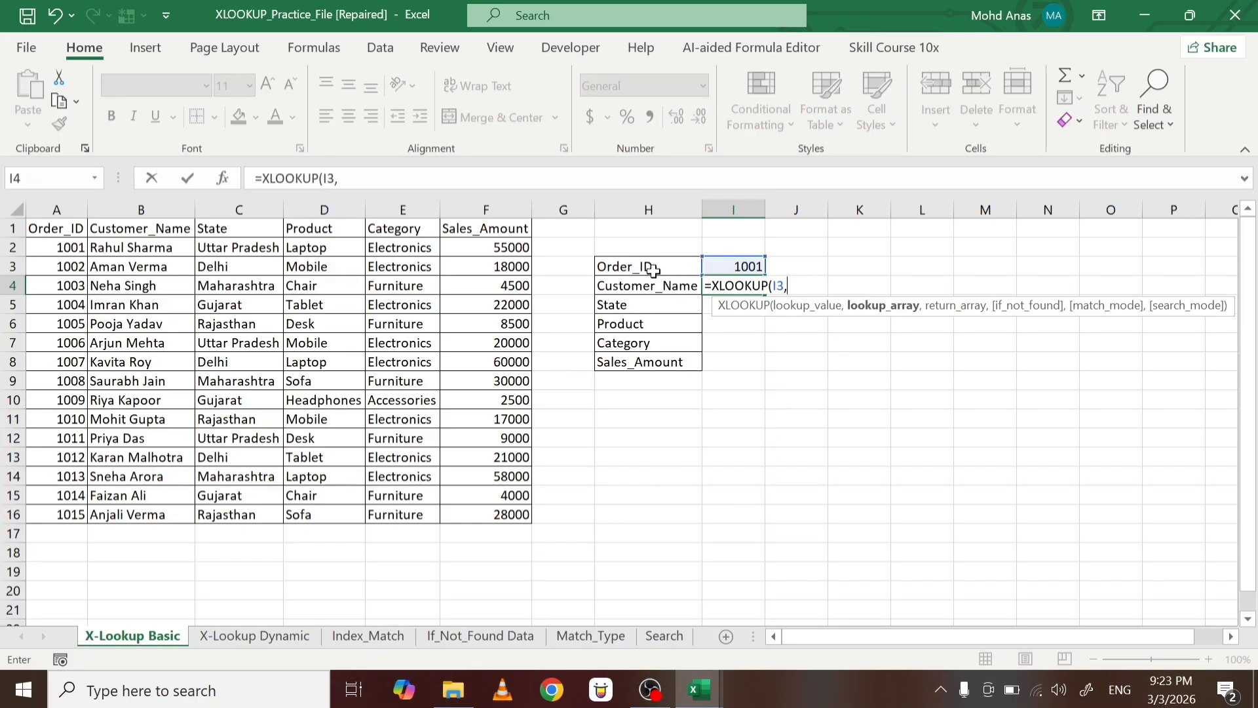
{"action": "left_click_drag", "start_coordinate": [66, 226], "coordinate": [67, 514]}
{"action": "type", "text": ","}
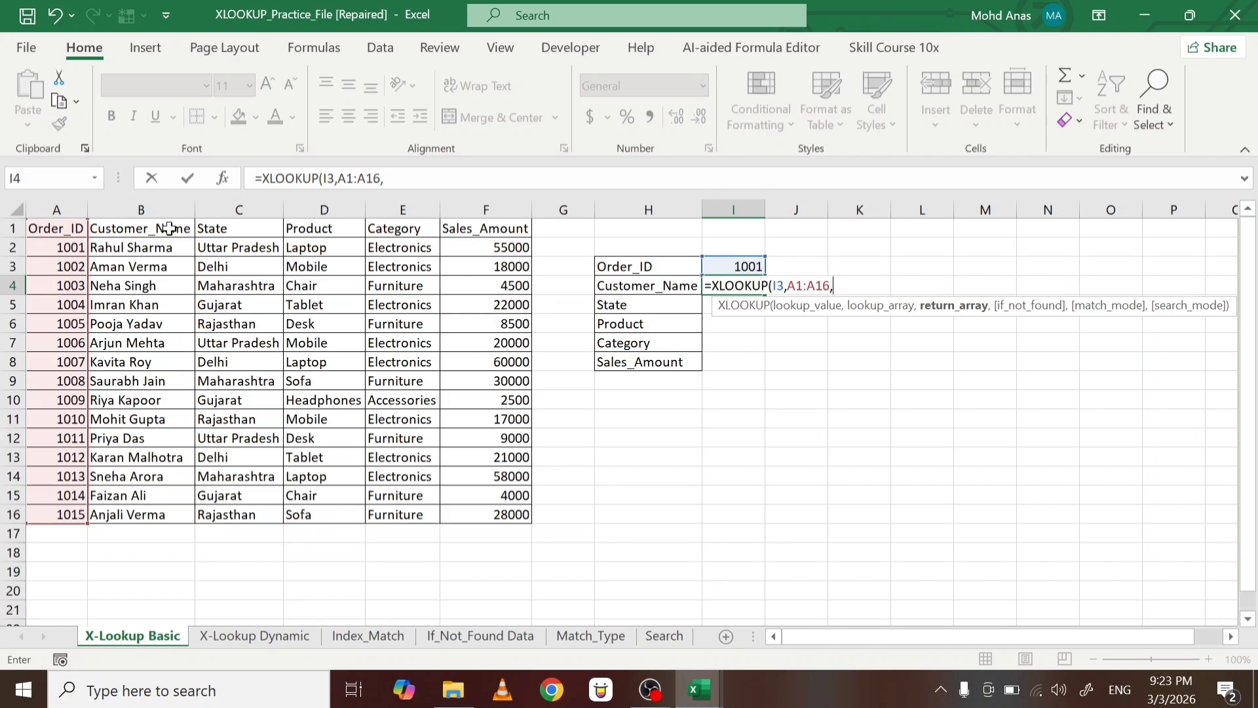
{"action": "left_click_drag", "start_coordinate": [167, 229], "coordinate": [150, 524]}
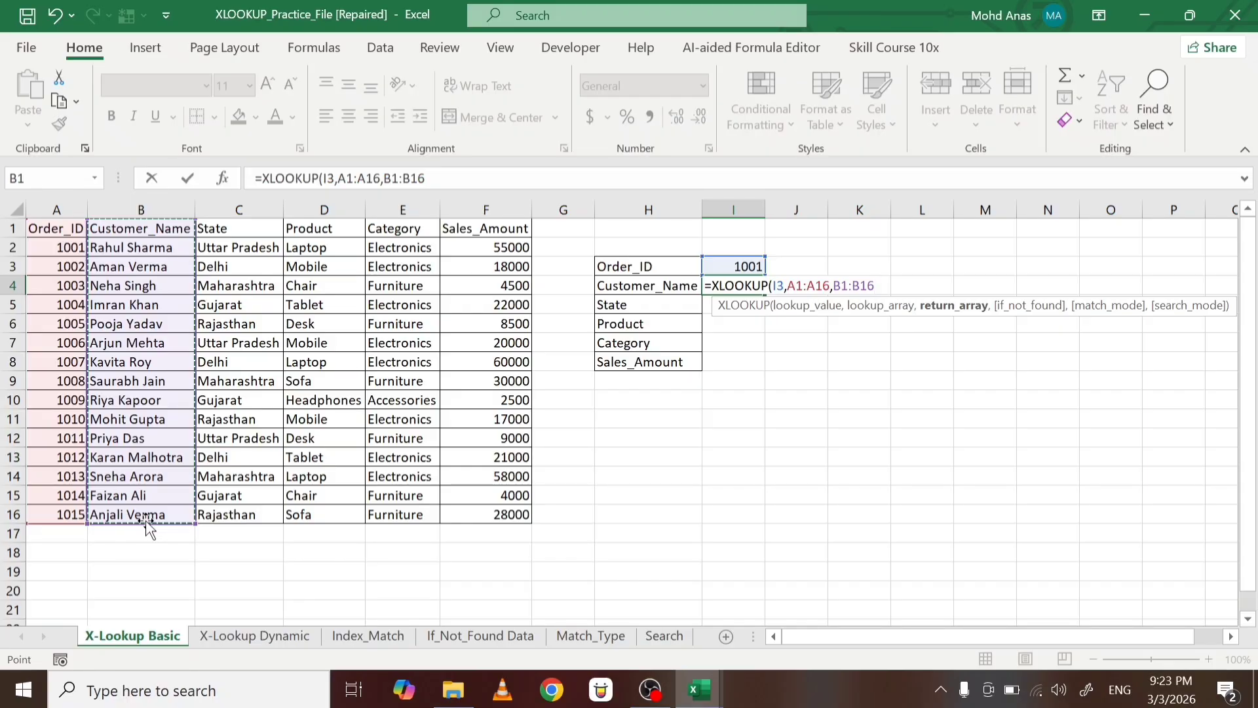
{"action": "type", "text": ")"}
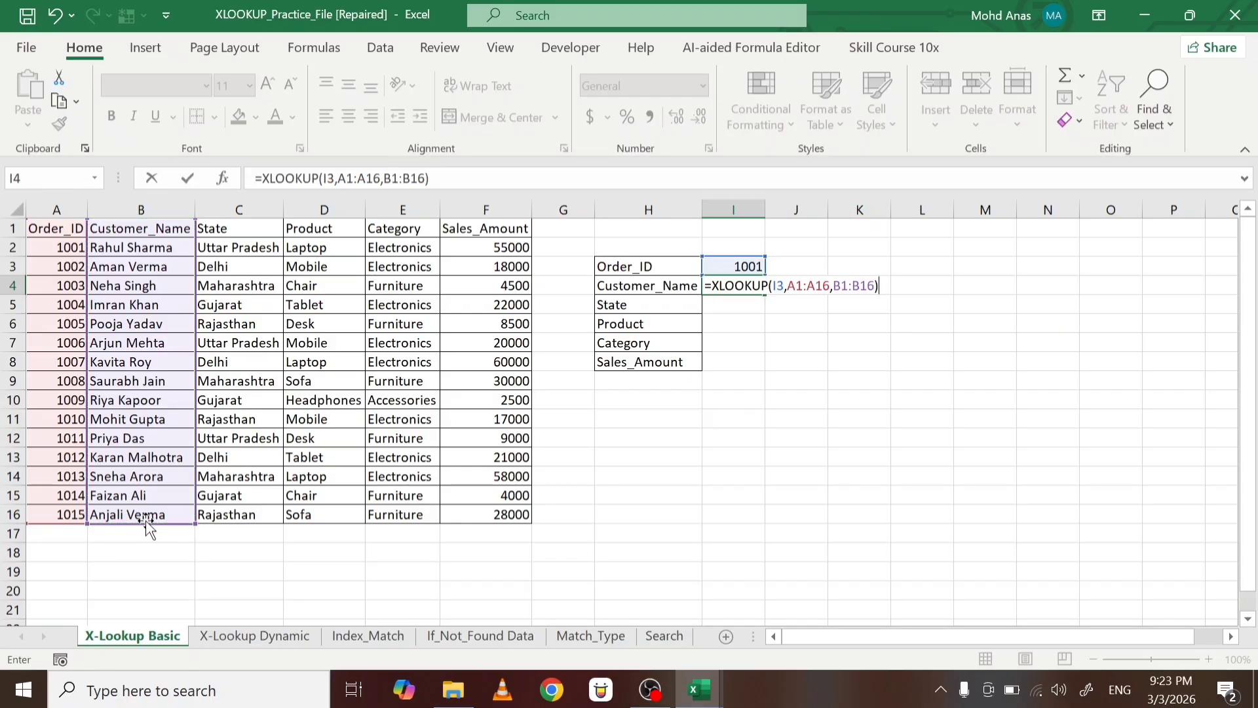
{"action": "key", "text": "Return"}
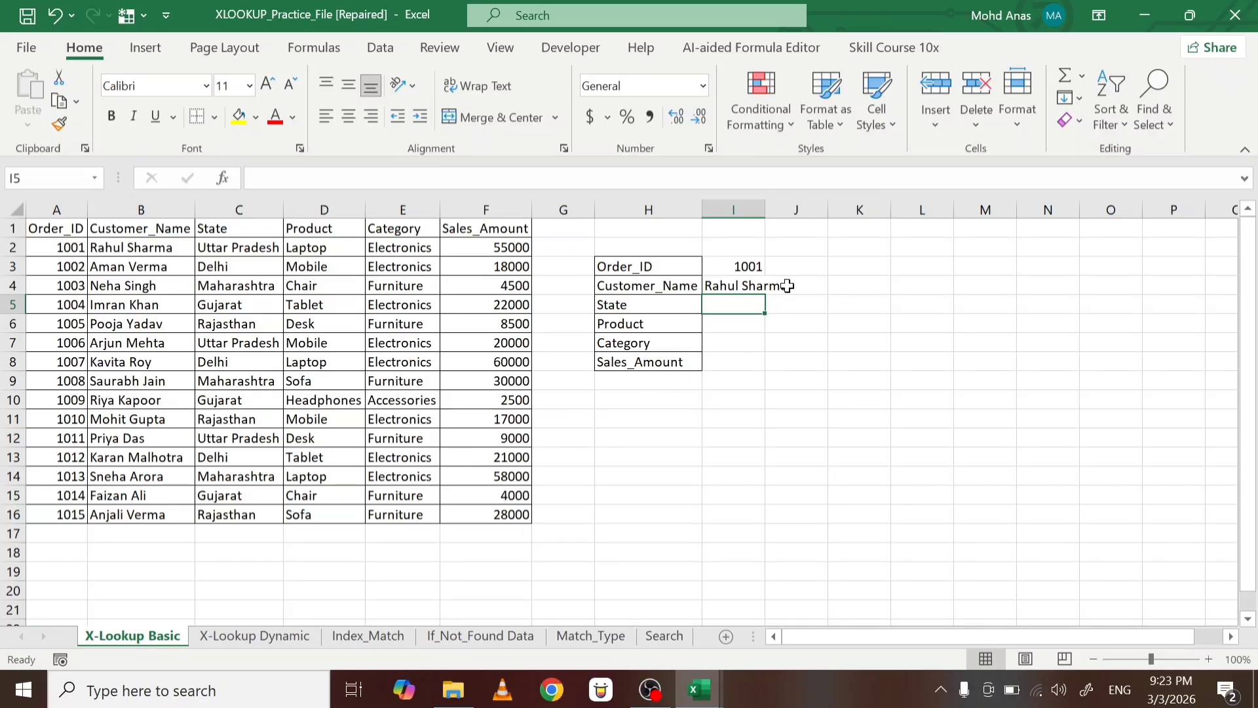
{"action": "double_click", "coordinate": [766, 210]}
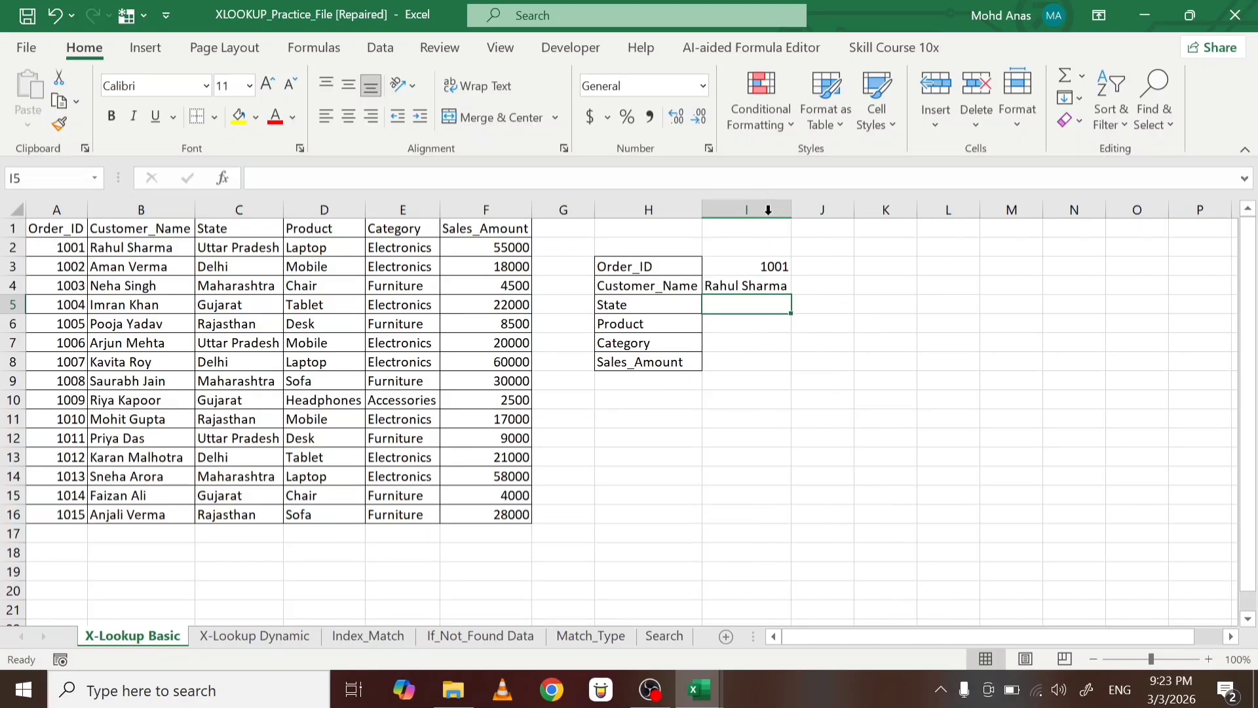
Try to fill the lookup formula in I4 down through I8
{"action": "left_click", "coordinate": [737, 285]}
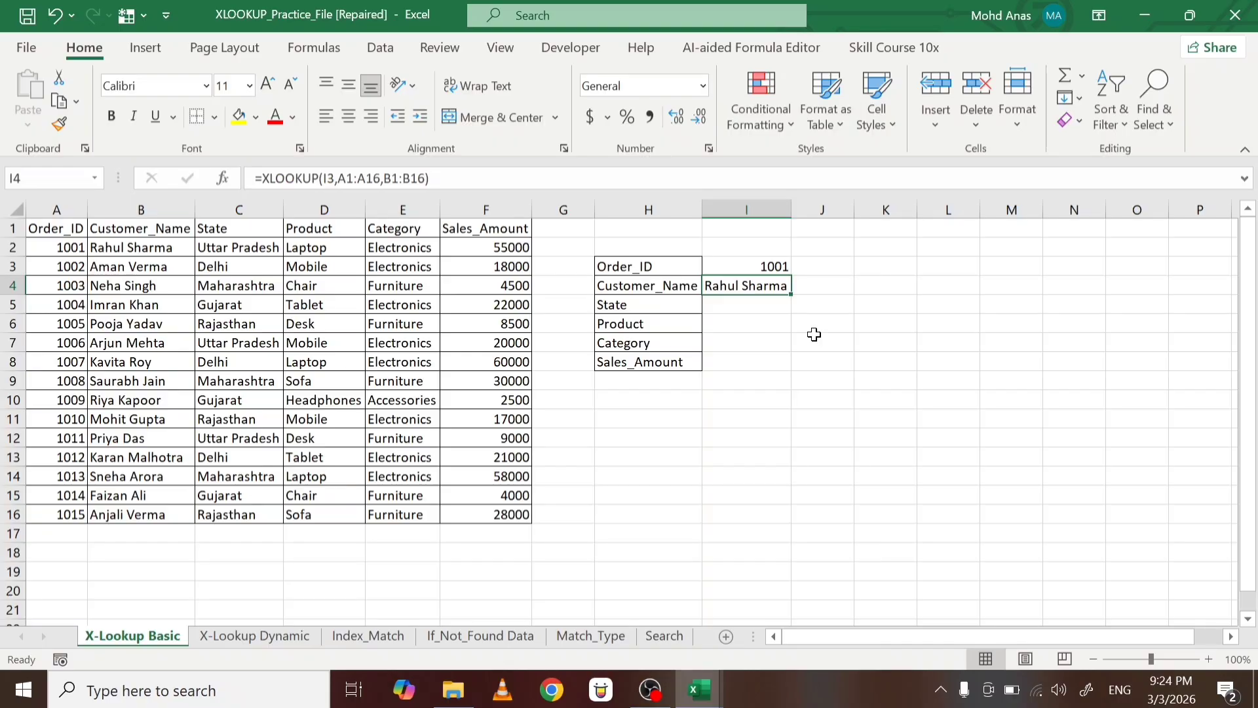
{"action": "double_click", "coordinate": [791, 294]}
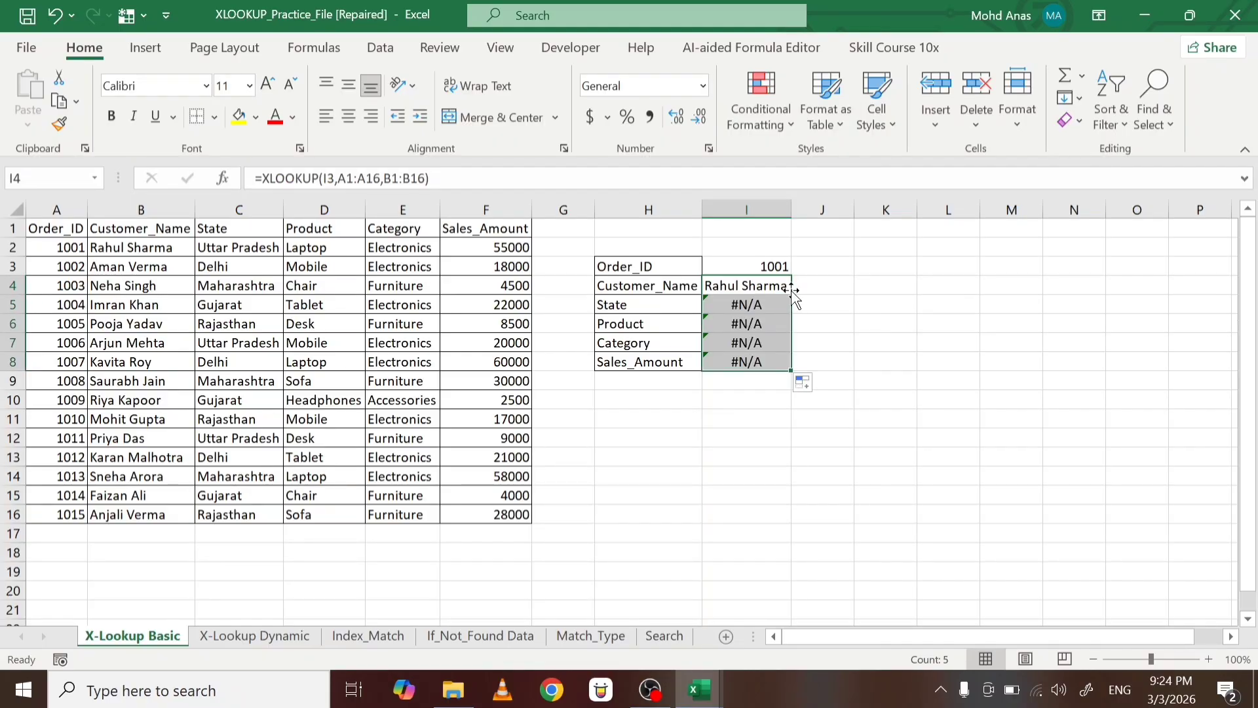
{"action": "key", "text": "ctrl+z"}
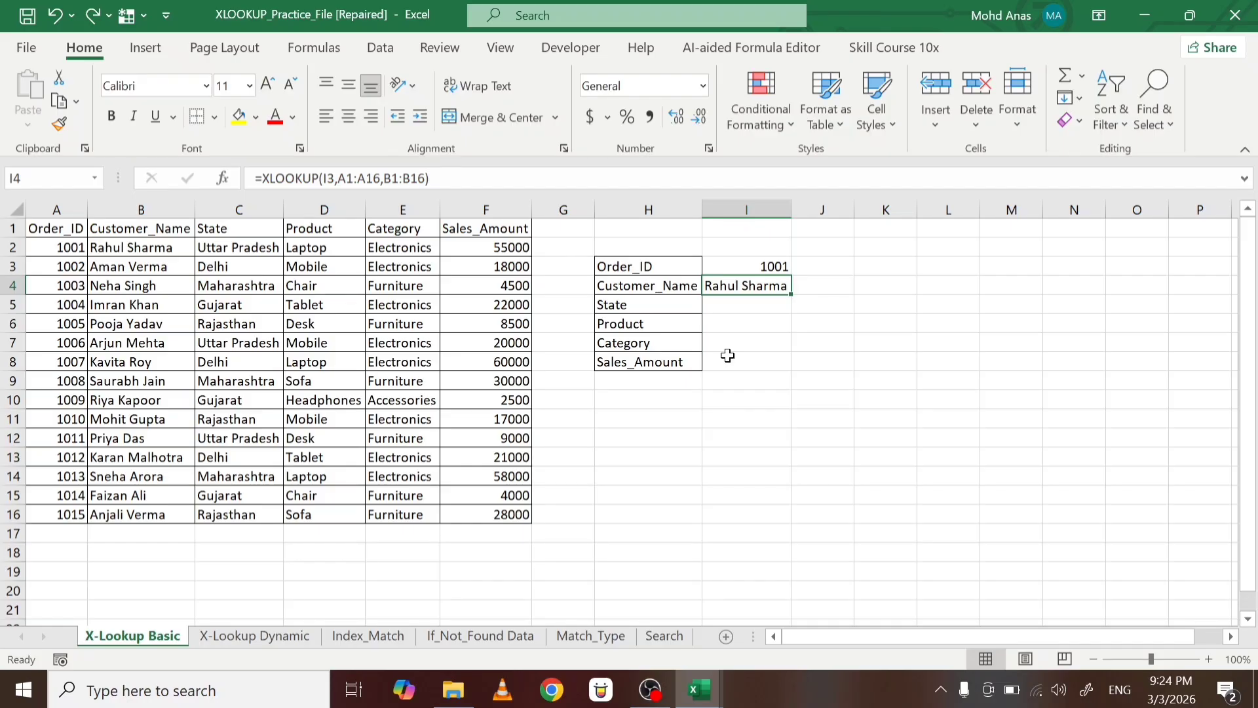
Copy the lookup block H3:I8 from the X-Lookup Basic sheet to H3 on X-Lookup Dynamic, and autofit columns H and I
{"action": "left_click", "coordinate": [267, 638]}
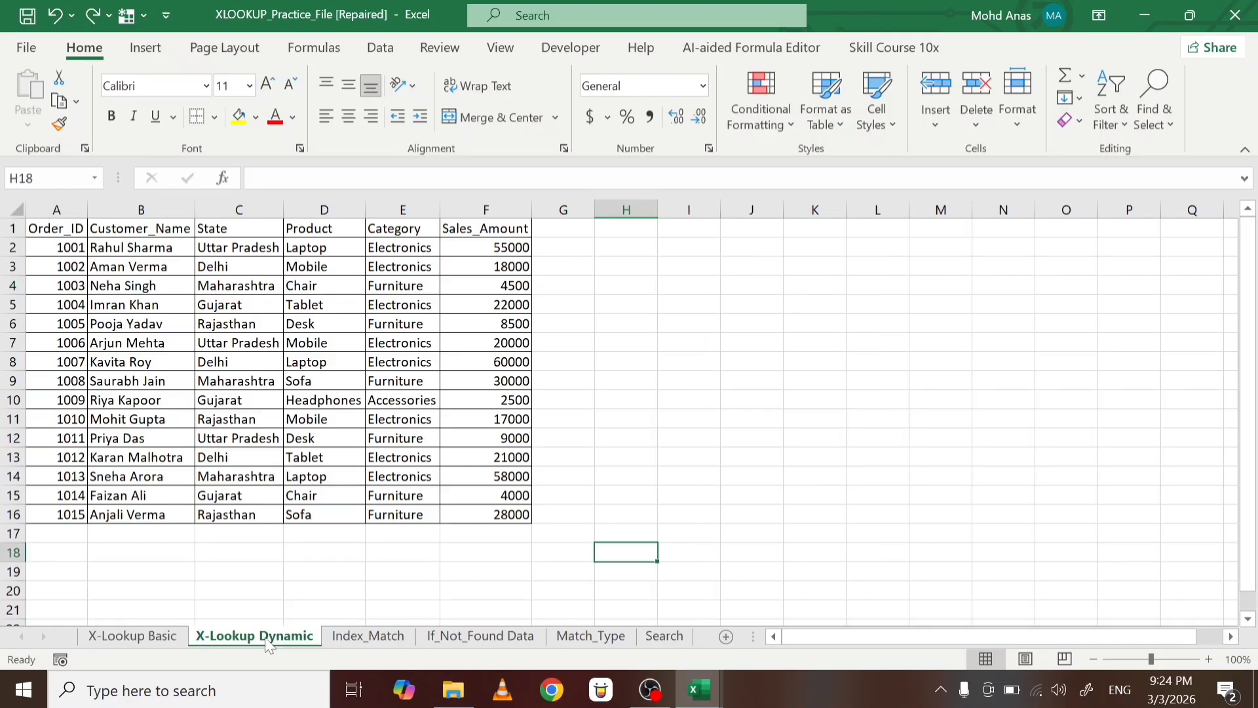
{"action": "left_click", "coordinate": [131, 637]}
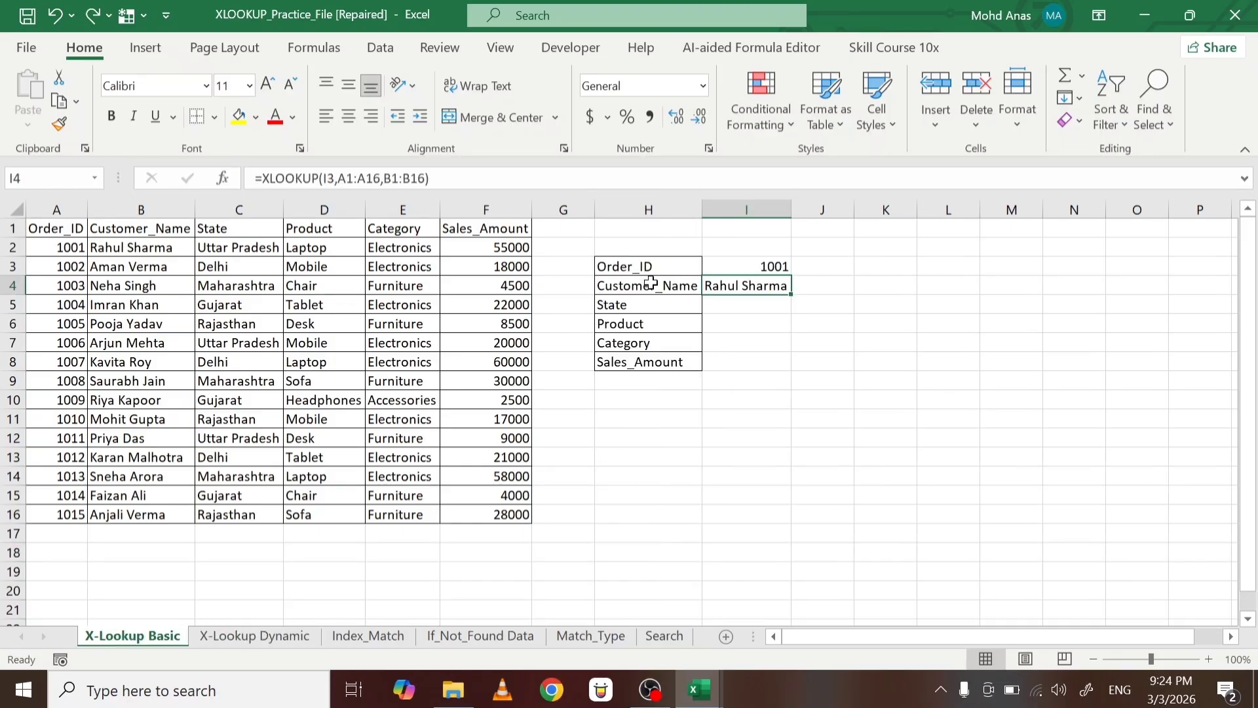
{"action": "left_click_drag", "start_coordinate": [645, 267], "coordinate": [734, 362]}
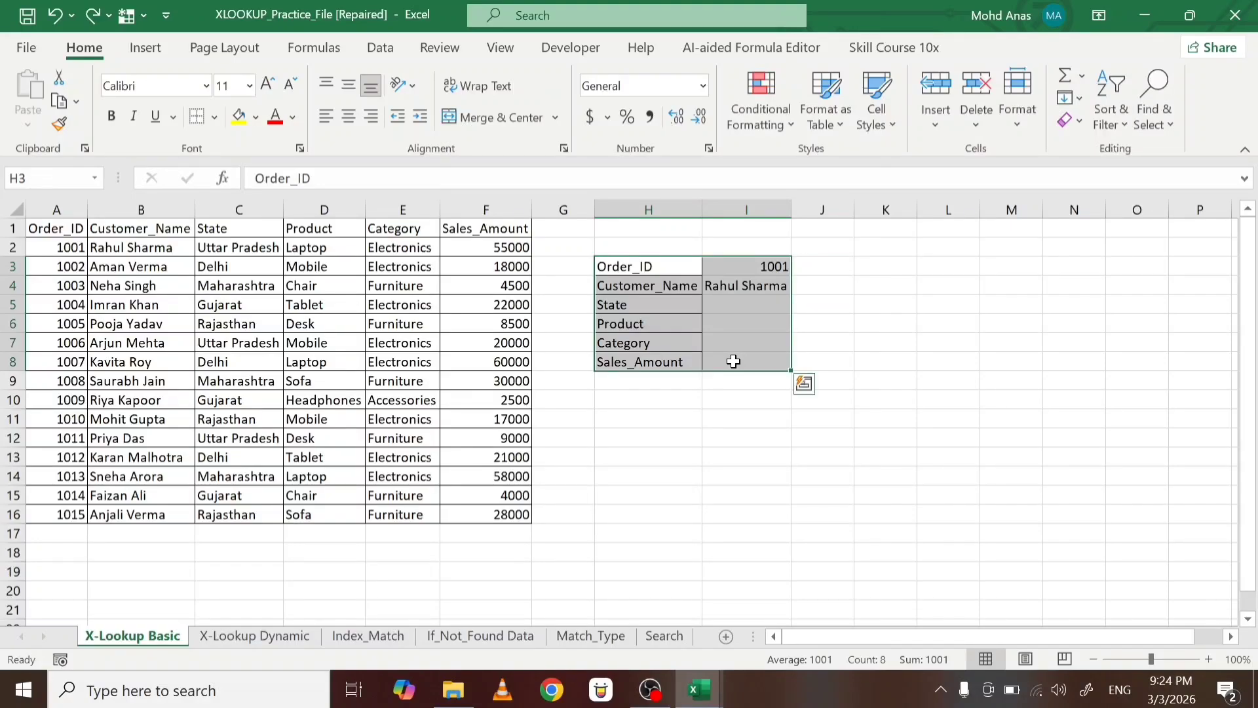
{"action": "key", "text": "ctrl+c"}
{"action": "left_click", "coordinate": [277, 635]}
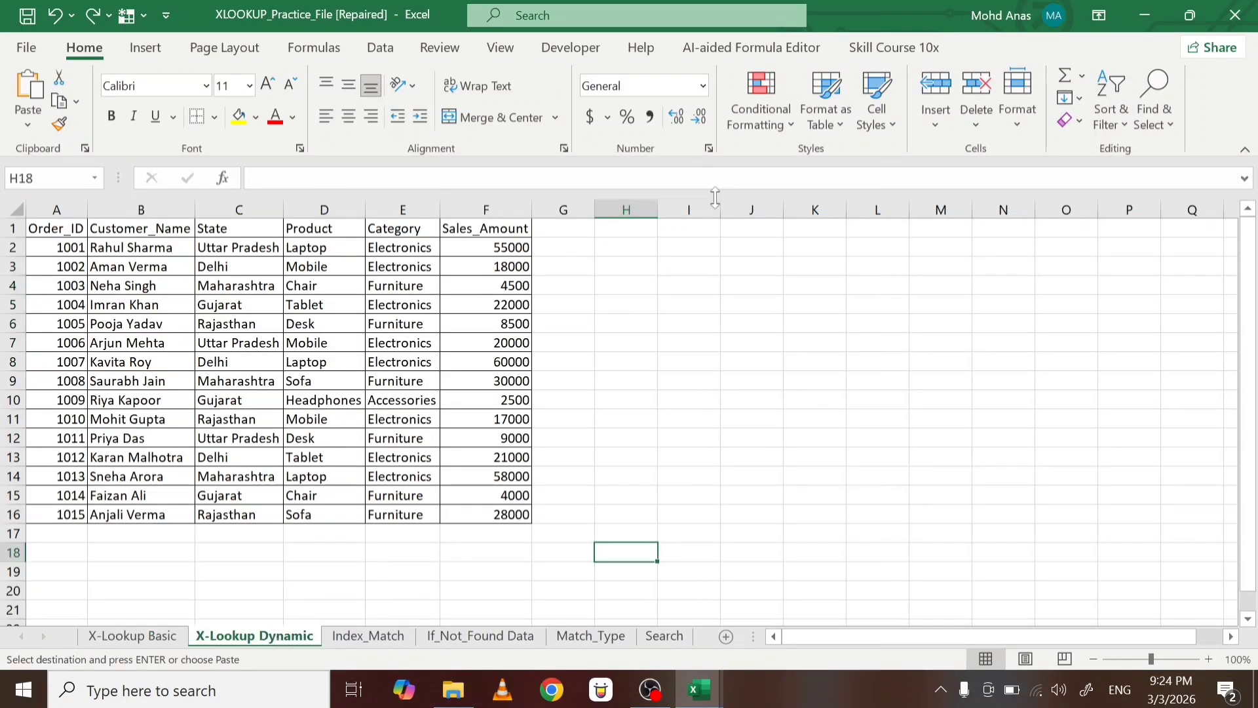
{"action": "left_click", "coordinate": [618, 267]}
{"action": "key", "text": "ctrl+v"}
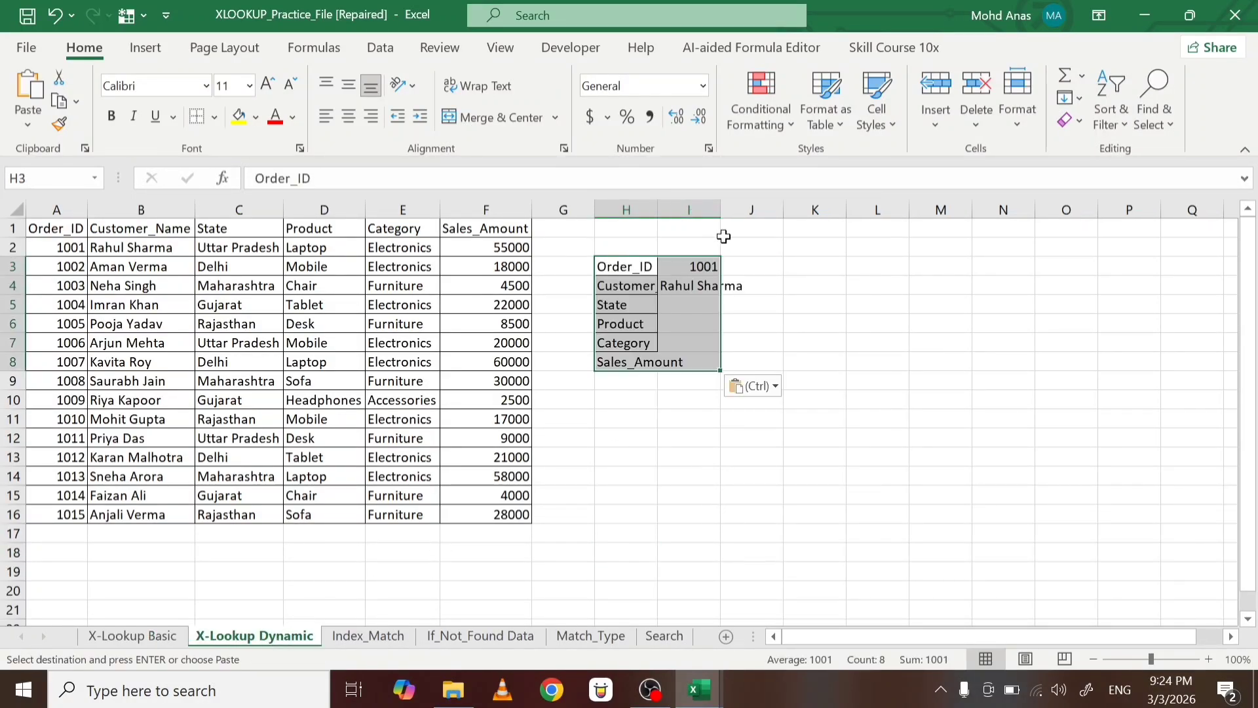
{"action": "double_click", "coordinate": [656, 210]}
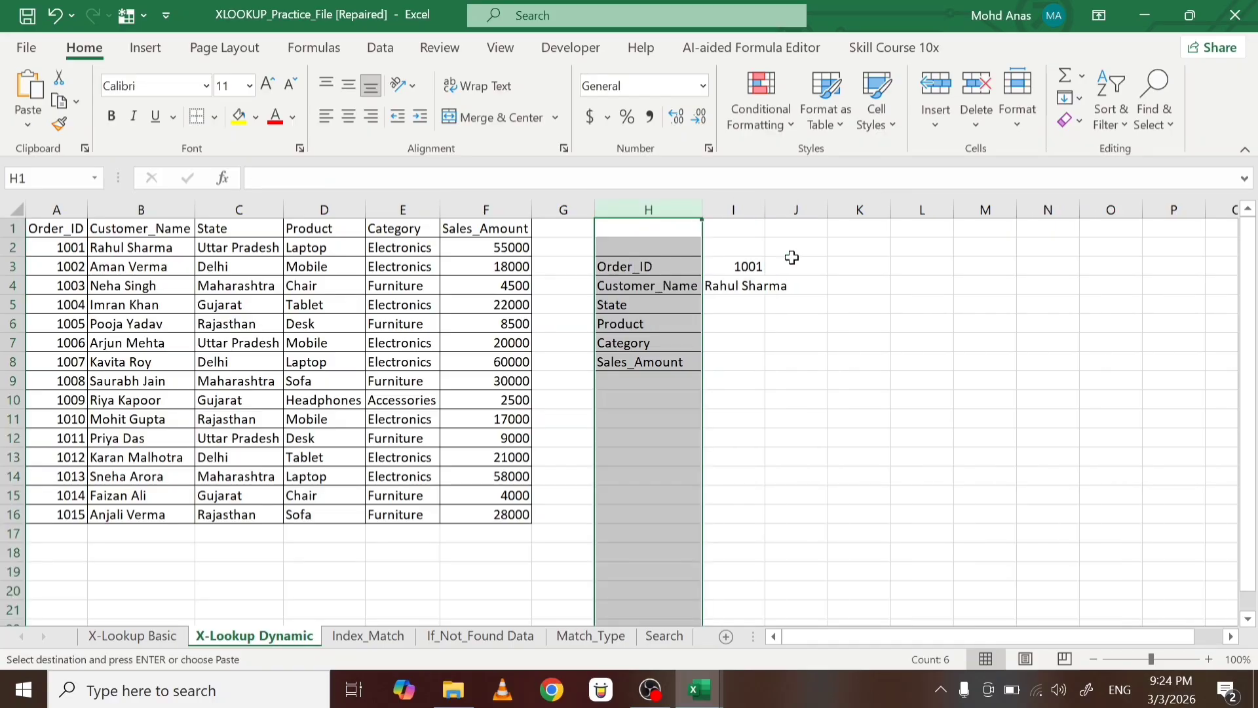
{"action": "double_click", "coordinate": [765, 210]}
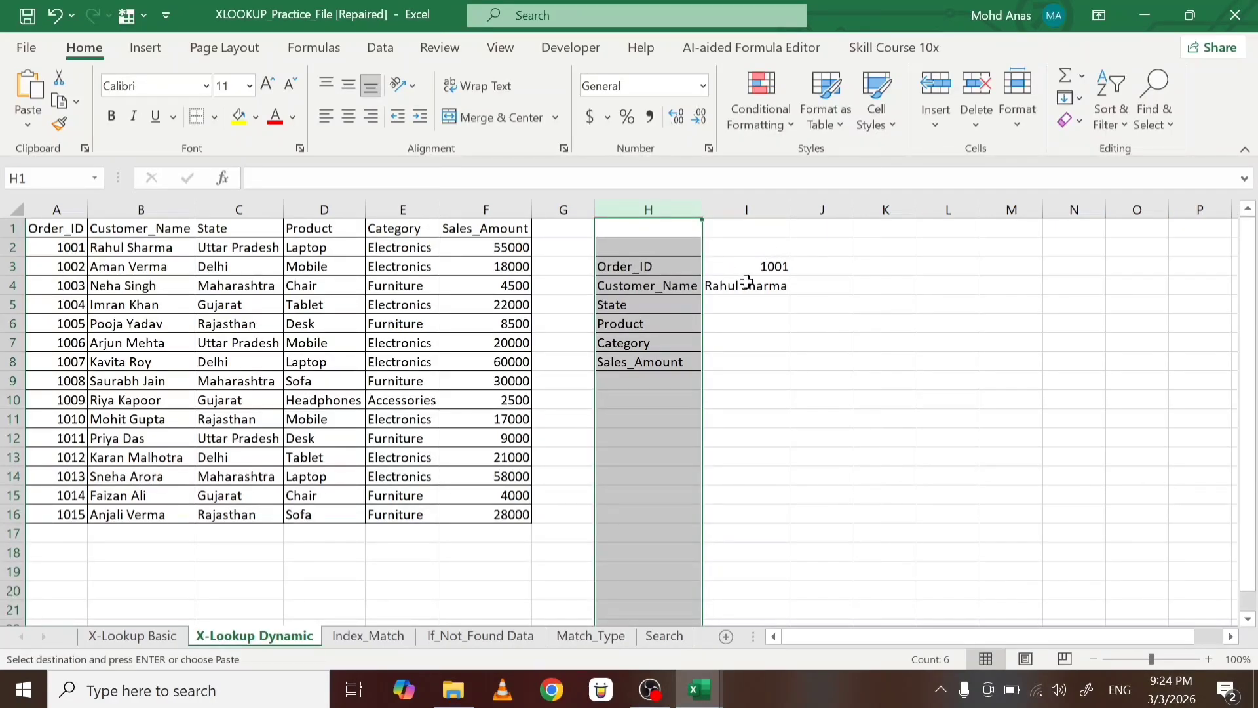
Try filling the lookup formula in I4 down through I8, and clear the contents of I4:I8
{"action": "left_click", "coordinate": [747, 283]}
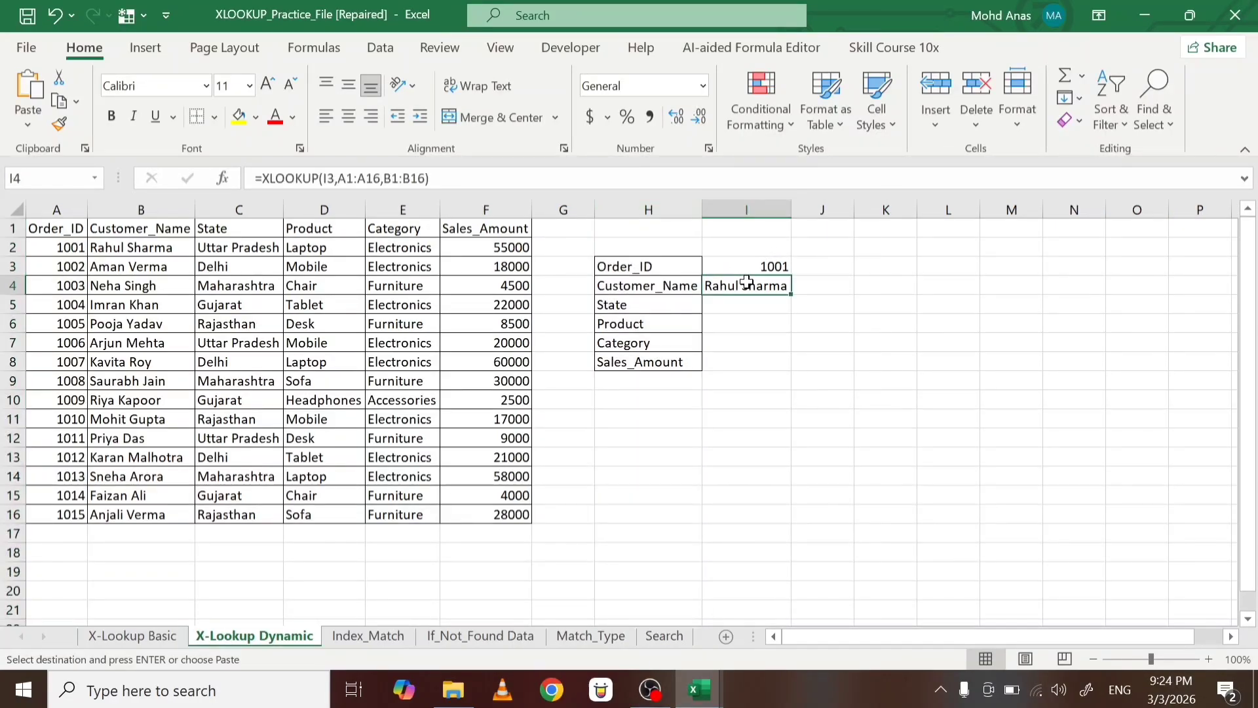
{"action": "double_click", "coordinate": [794, 297]}
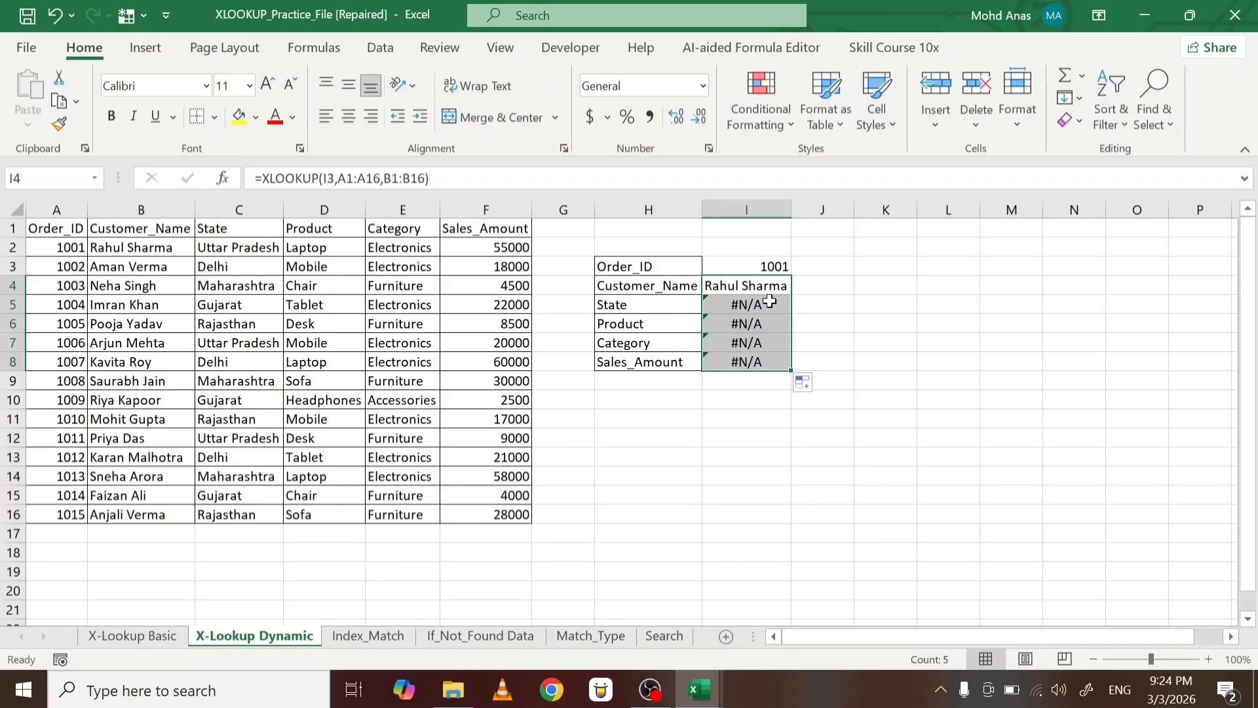
{"action": "left_click_drag", "start_coordinate": [763, 295], "coordinate": [762, 359]}
{"action": "key", "text": "Delete"}
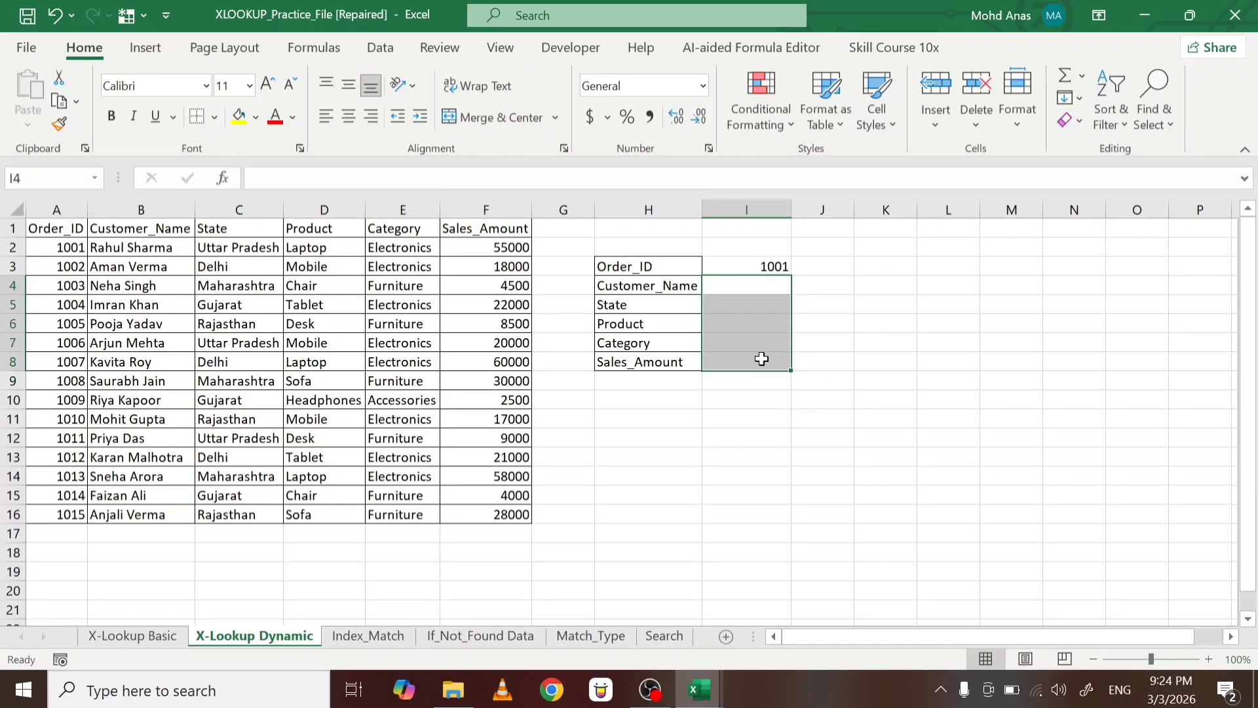
Enter =MATCH(H4,A1:F1,0) in H13 to find the column position of the label in H4
{"action": "left_click", "coordinate": [651, 455]}
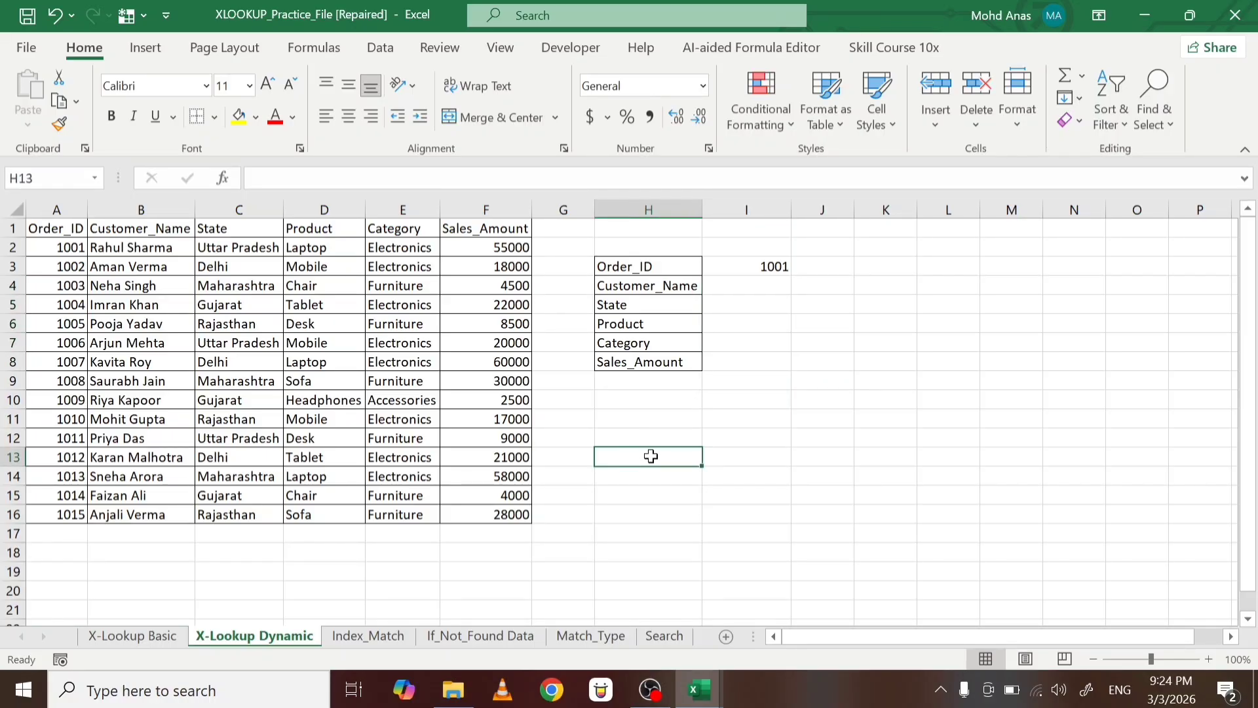
{"action": "type", "text": "=match("}
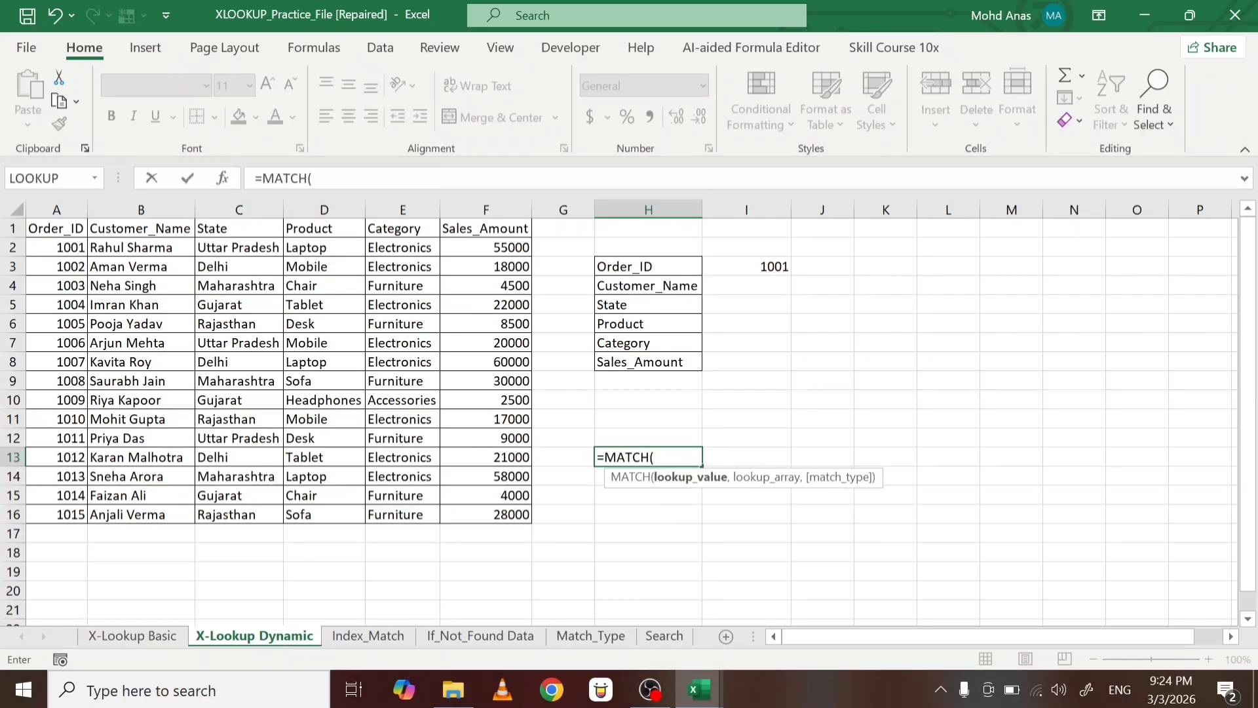
{"action": "left_click", "coordinate": [637, 285]}
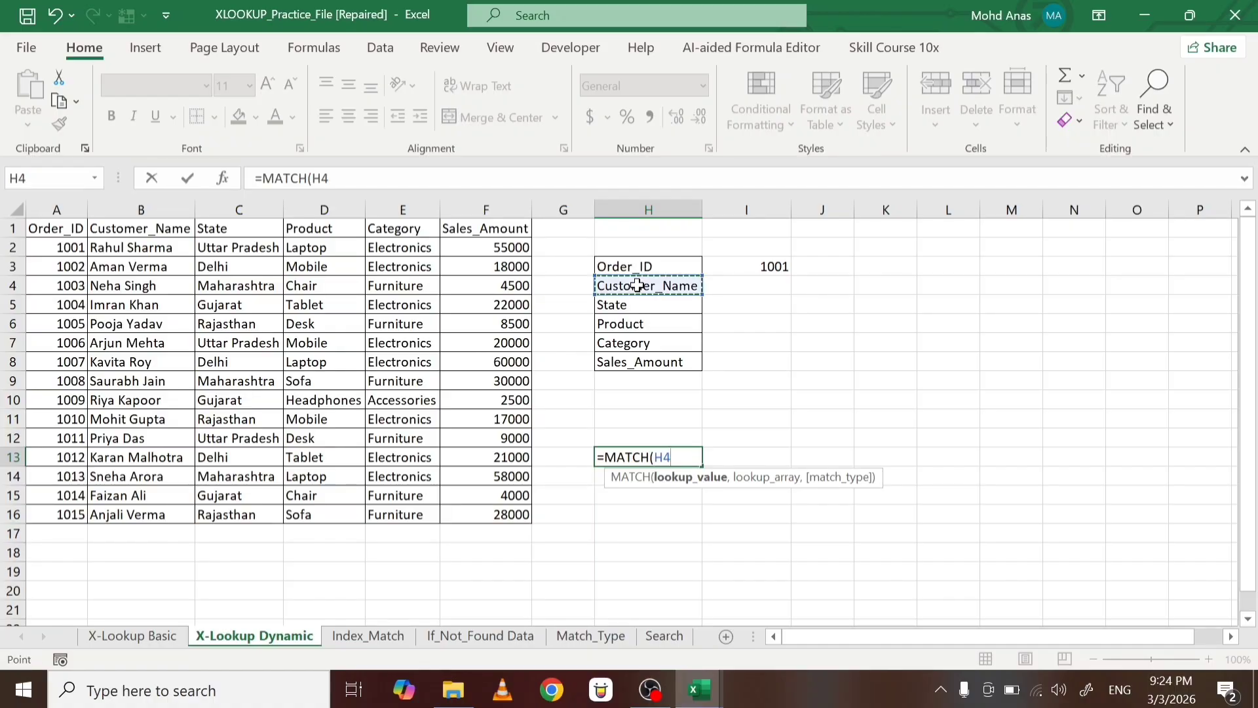
{"action": "type", "text": ","}
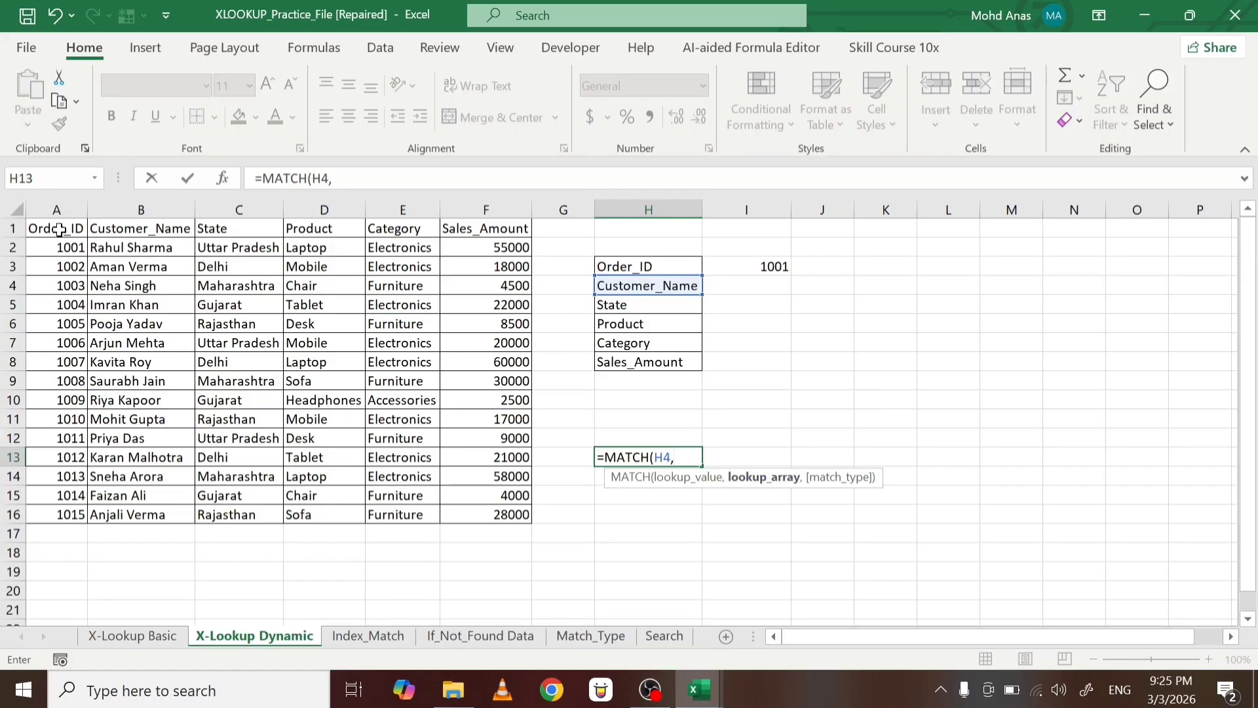
{"action": "left_click_drag", "start_coordinate": [72, 233], "coordinate": [488, 233]}
{"action": "type", "text": ","}
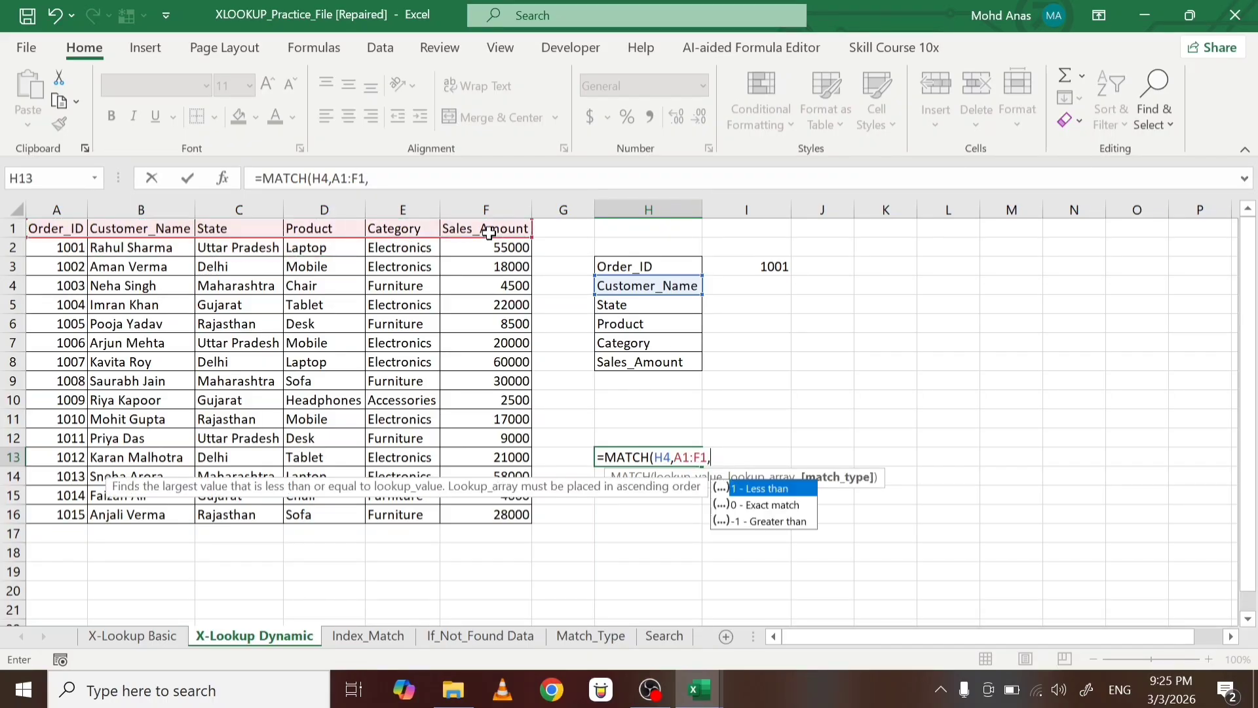
{"action": "type", "text": "0)"}
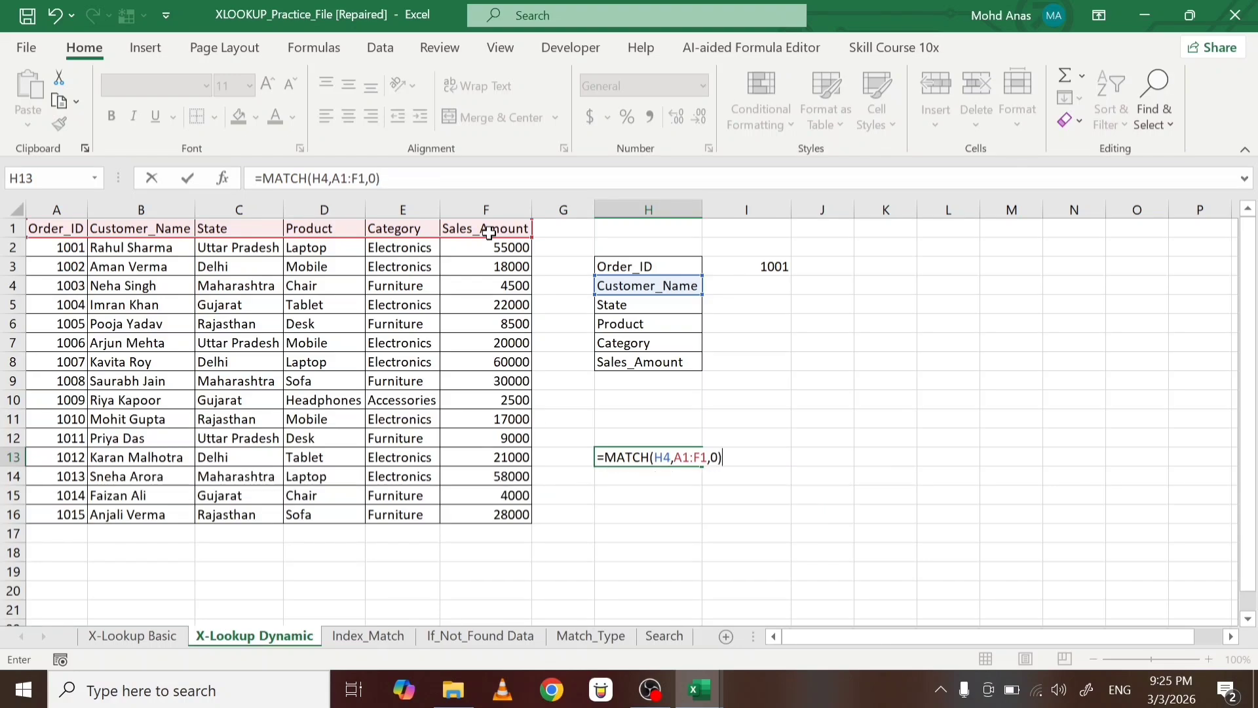
{"action": "key", "text": "Return"}
{"action": "key", "text": "Up"}
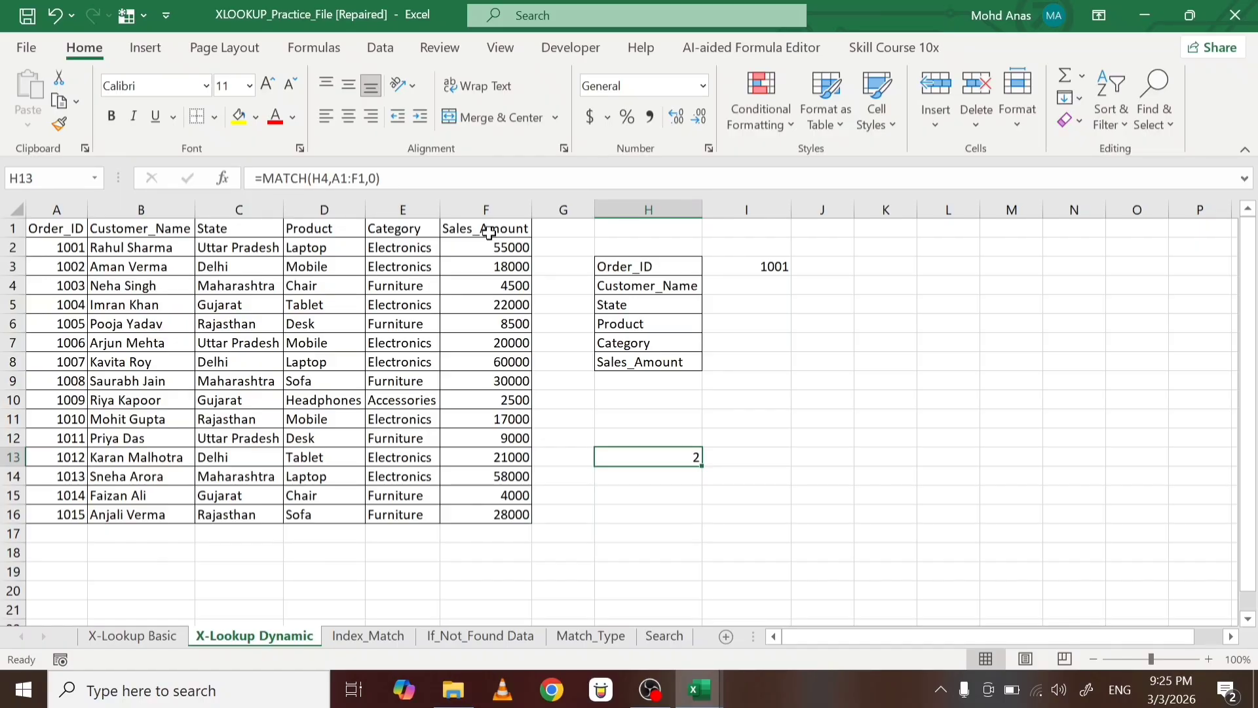
Test the MATCH formula by changing the label in H4 to Product and to Category
{"action": "left_click", "coordinate": [627, 286]}
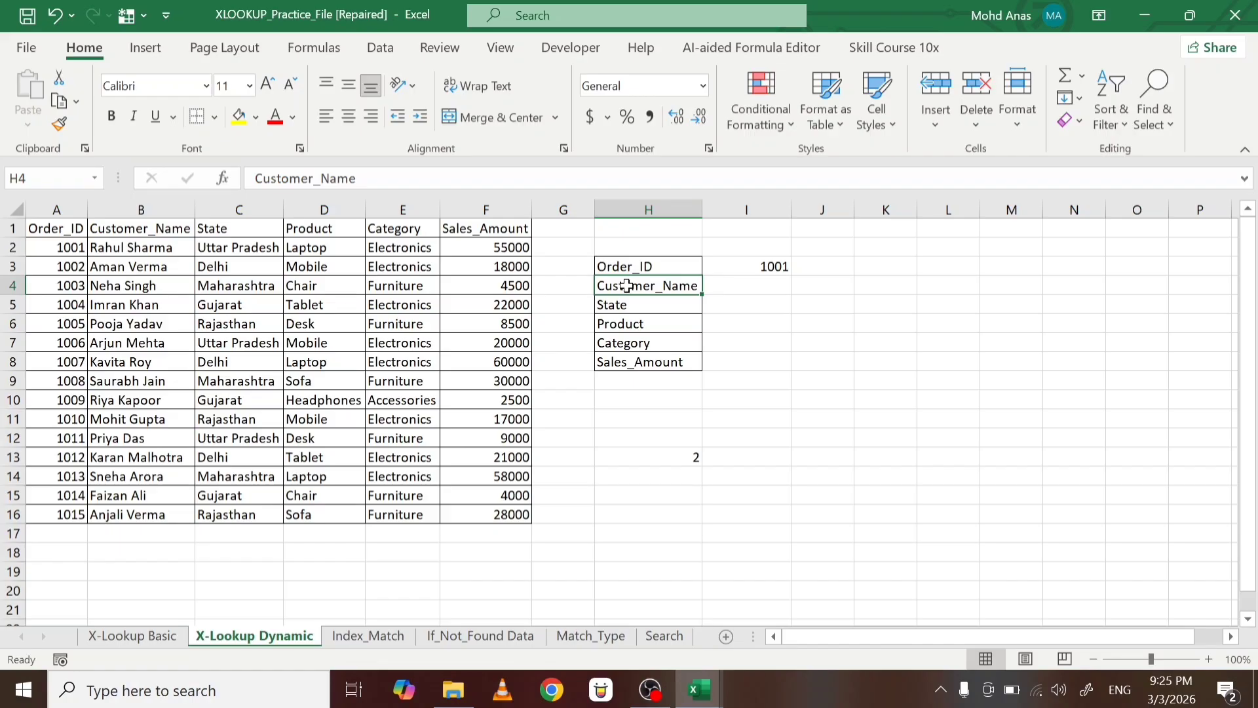
{"action": "type", "text": "P"}
{"action": "key", "text": "Tab"}
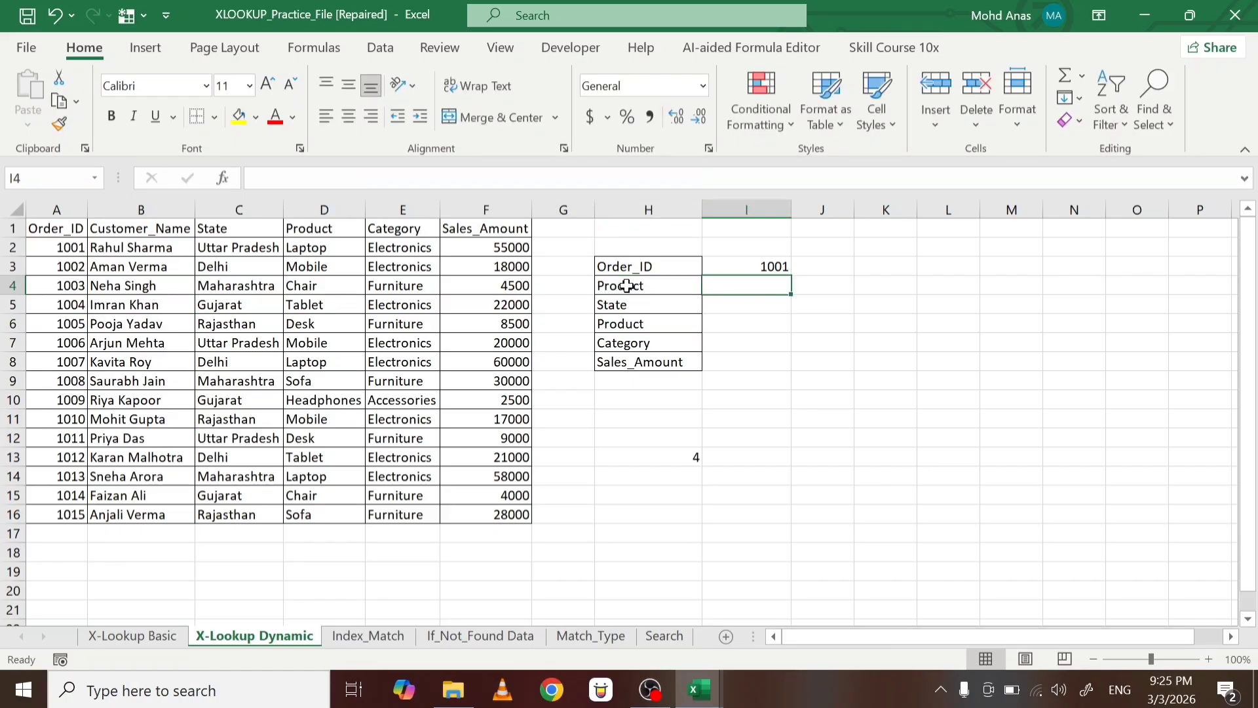
{"action": "left_click", "coordinate": [627, 286]}
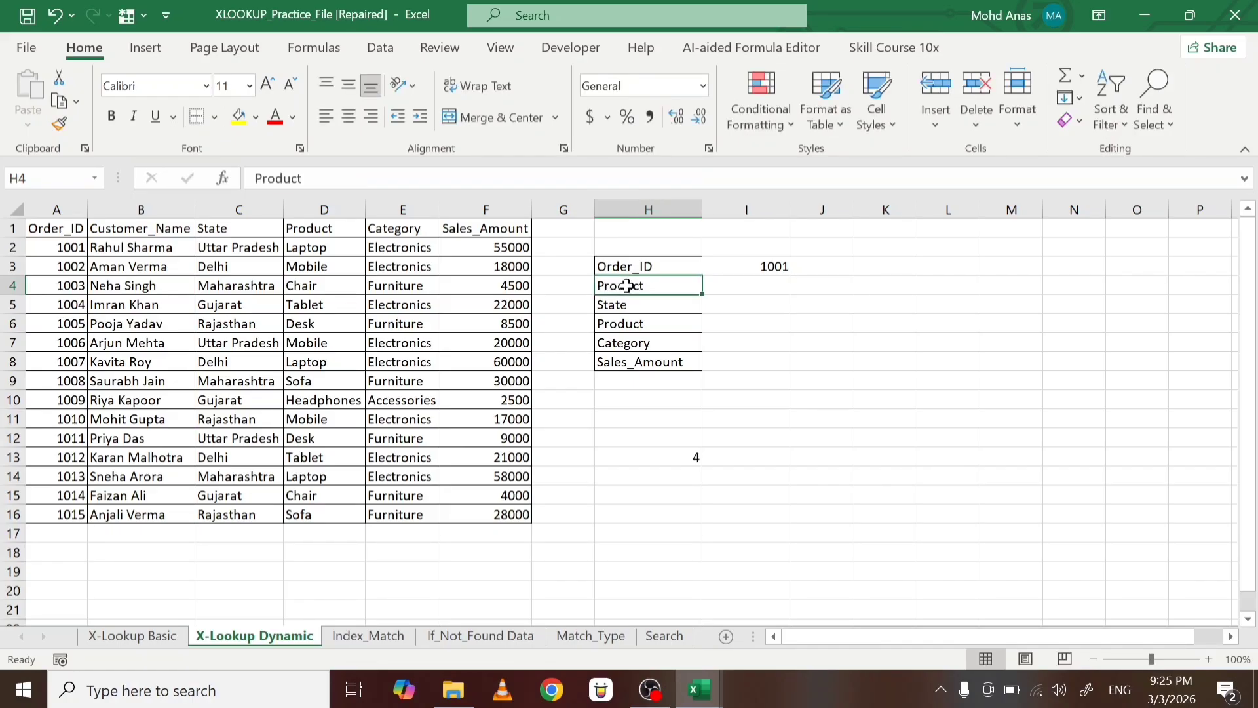
{"action": "type", "text": "Ca"}
{"action": "key", "text": "Tab"}
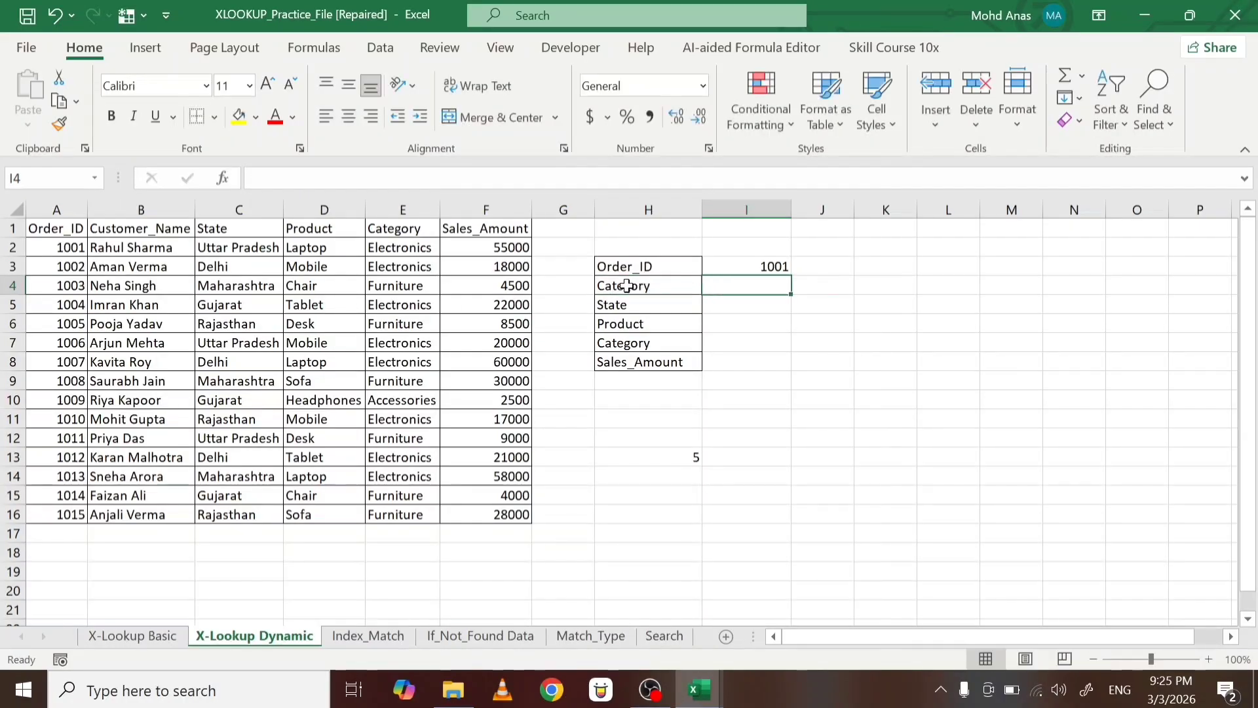
Set the label in H4 back to Customer_Name
{"action": "left_click", "coordinate": [627, 285]}
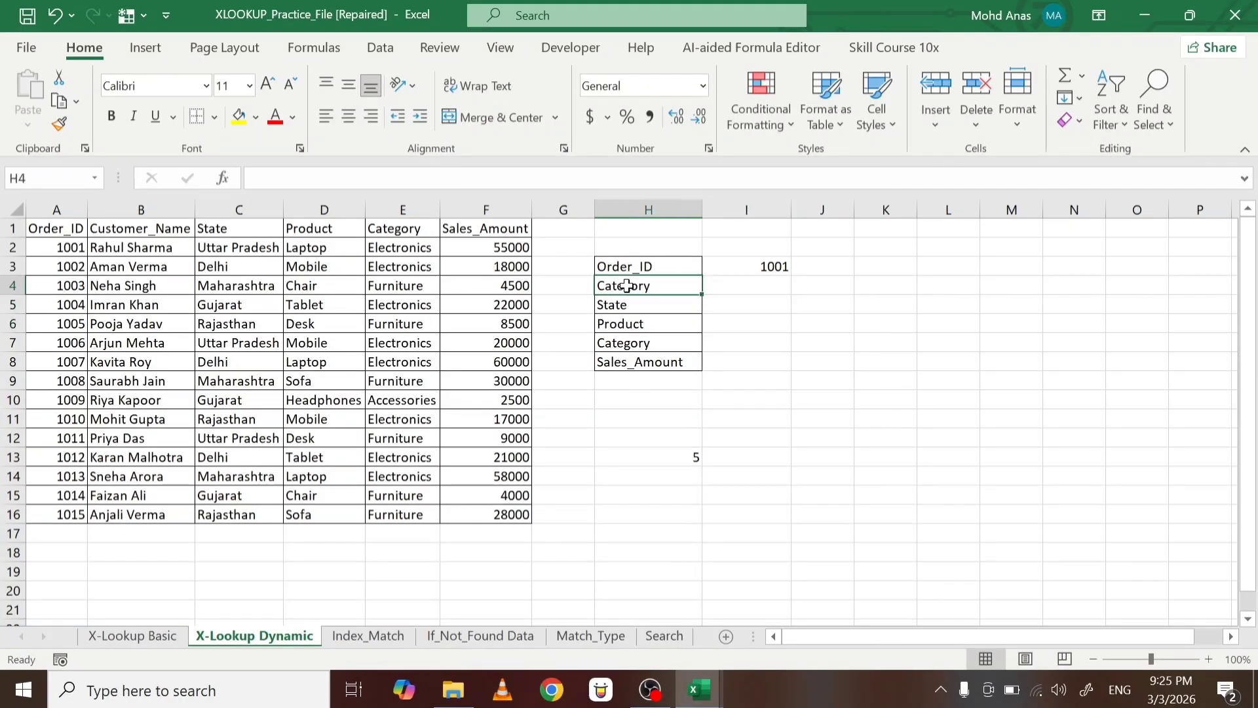
{"action": "type", "text": "C"}
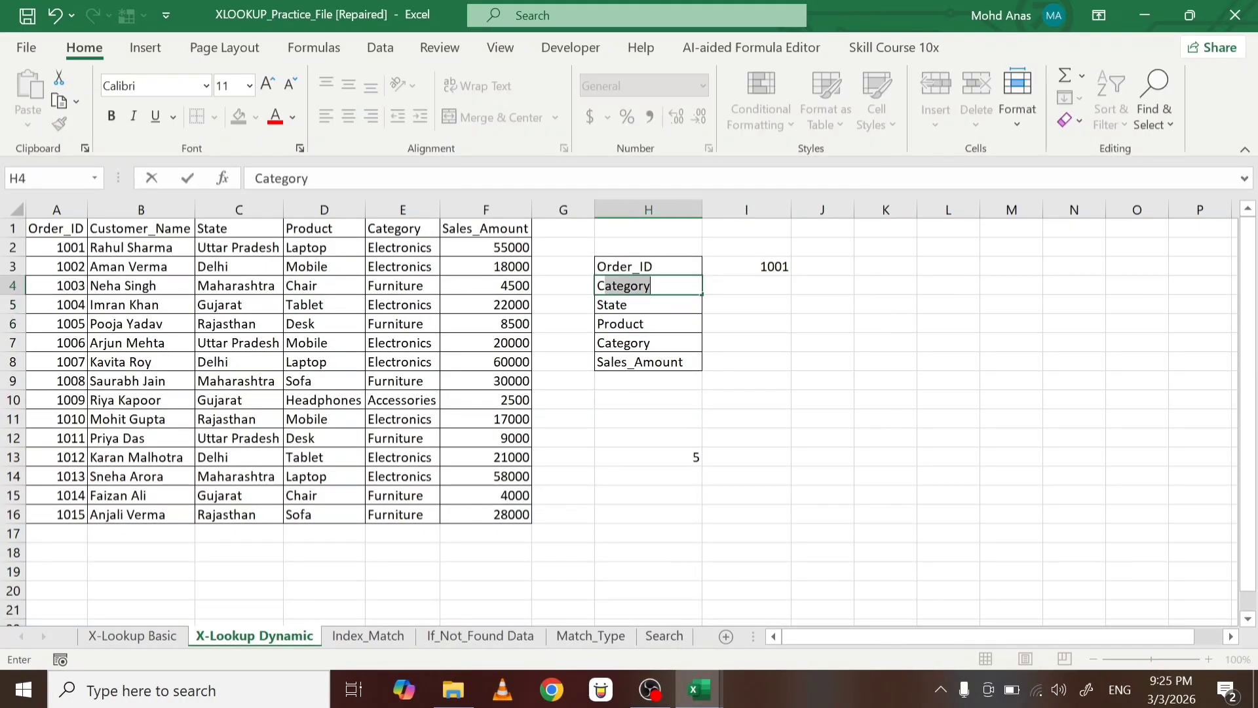
{"action": "type", "text": "usto"}
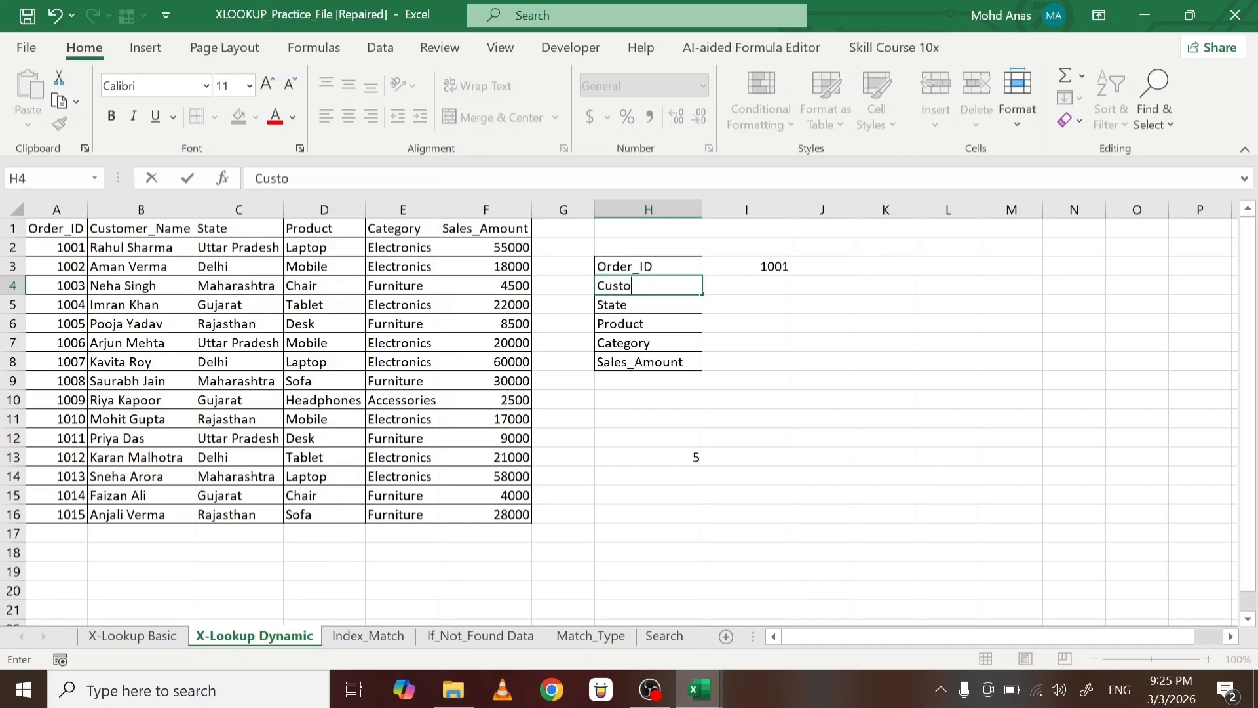
{"action": "type", "text": "mer_Name"}
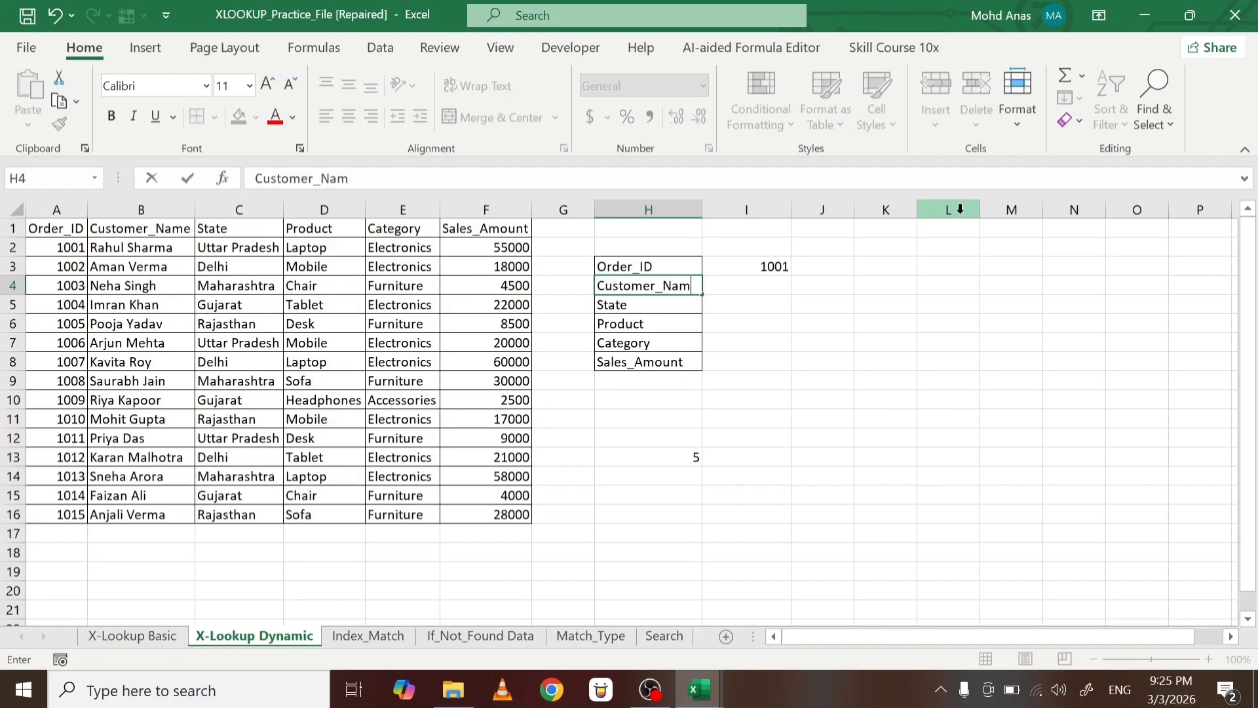
{"action": "key", "text": "Tab"}
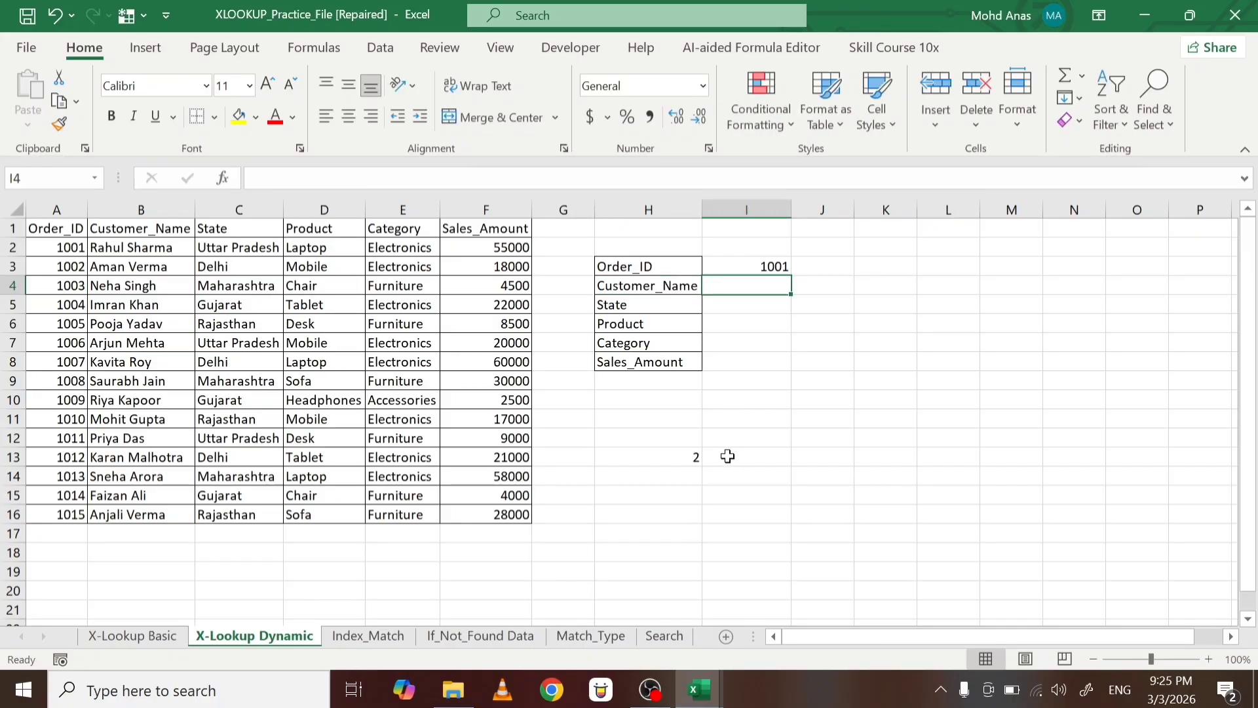
Enter =INDEX(A1:F16,,H13) in I13 to return the whole column matching the position in H13
{"action": "left_click", "coordinate": [727, 456]}
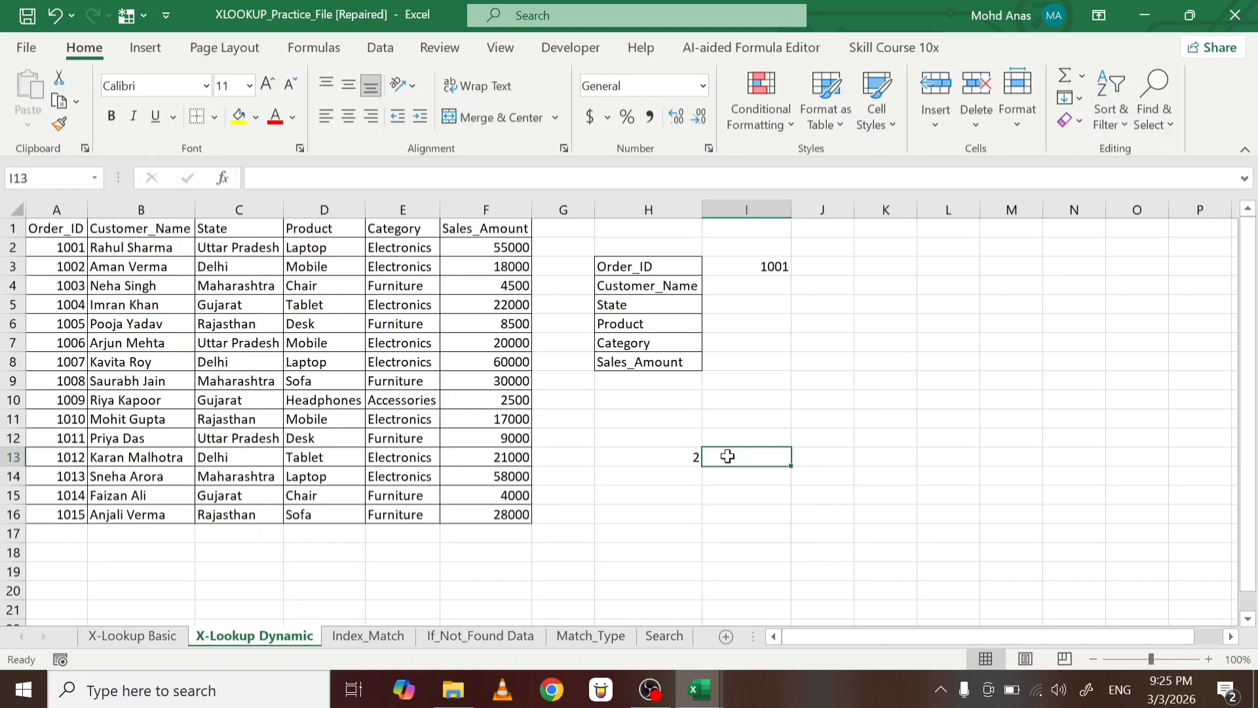
{"action": "type", "text": "="}
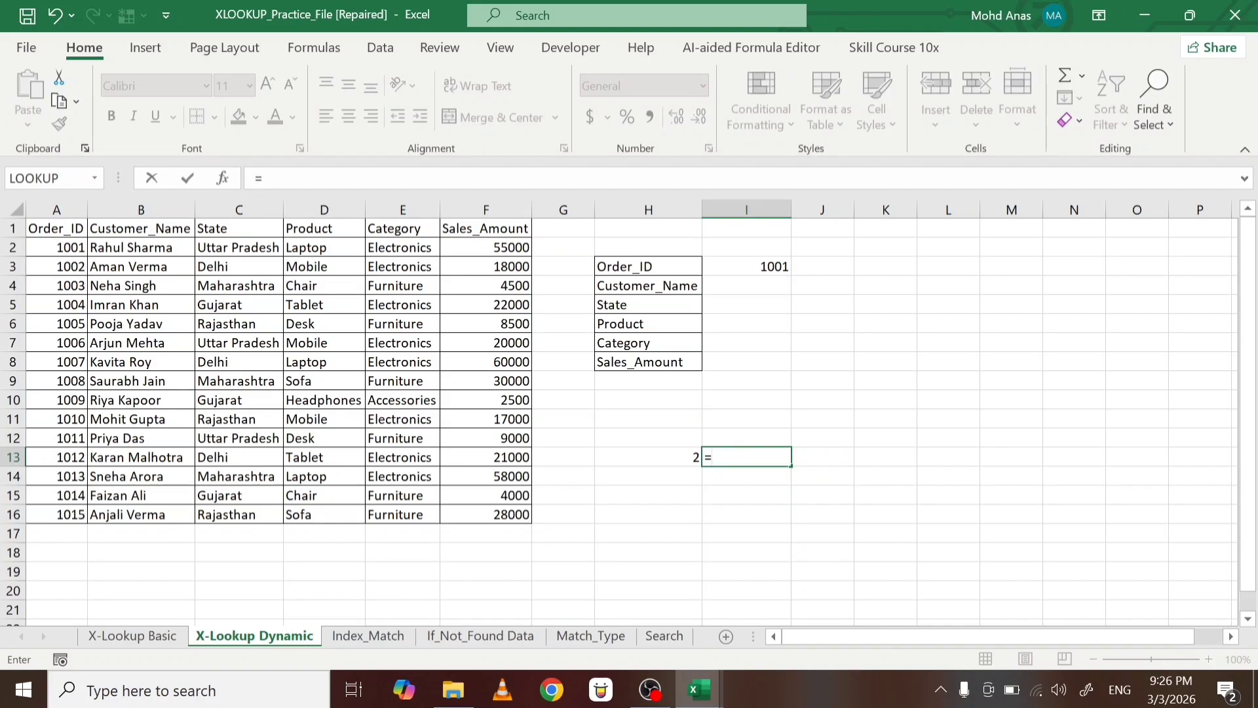
{"action": "type", "text": "index("}
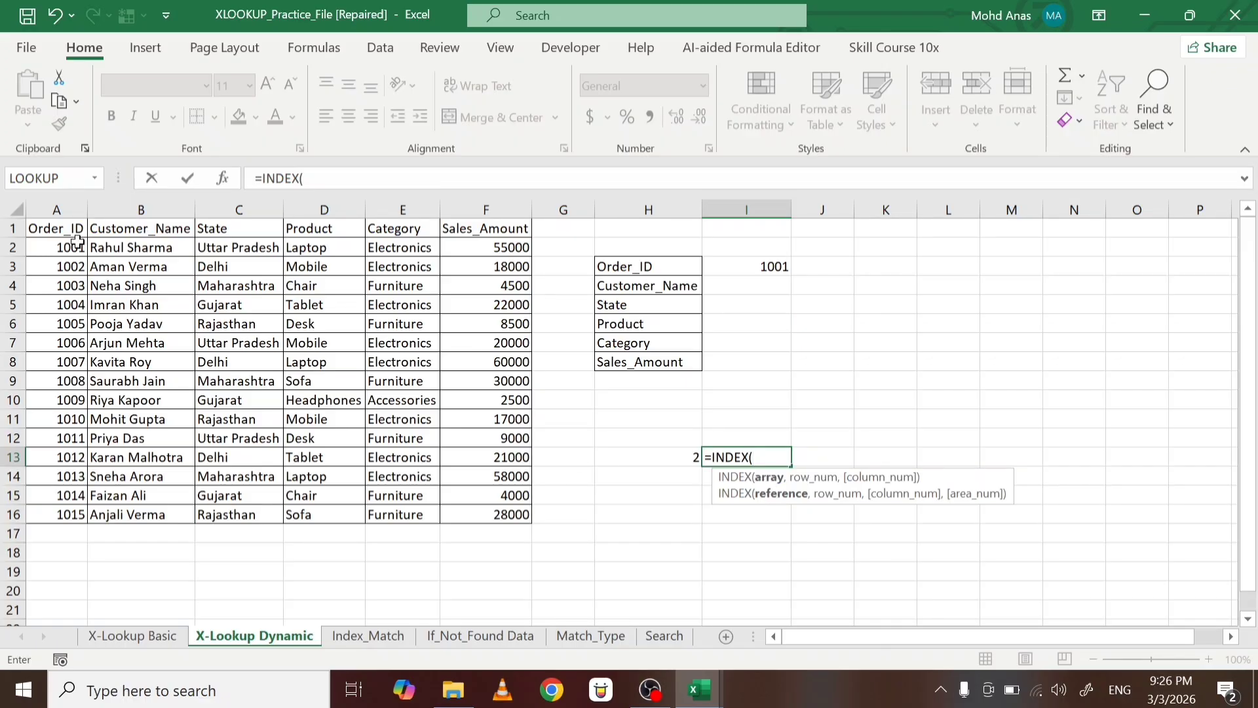
{"action": "left_click_drag", "start_coordinate": [57, 227], "coordinate": [520, 517]}
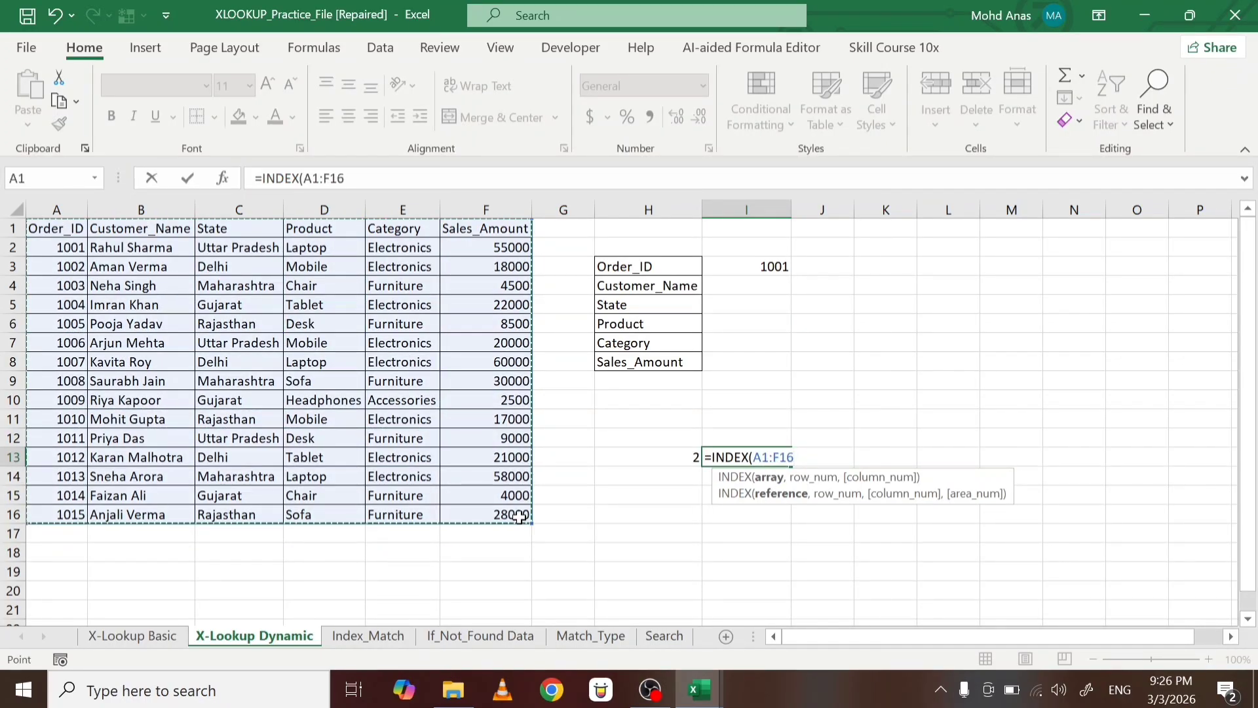
{"action": "type", "text": ",,"}
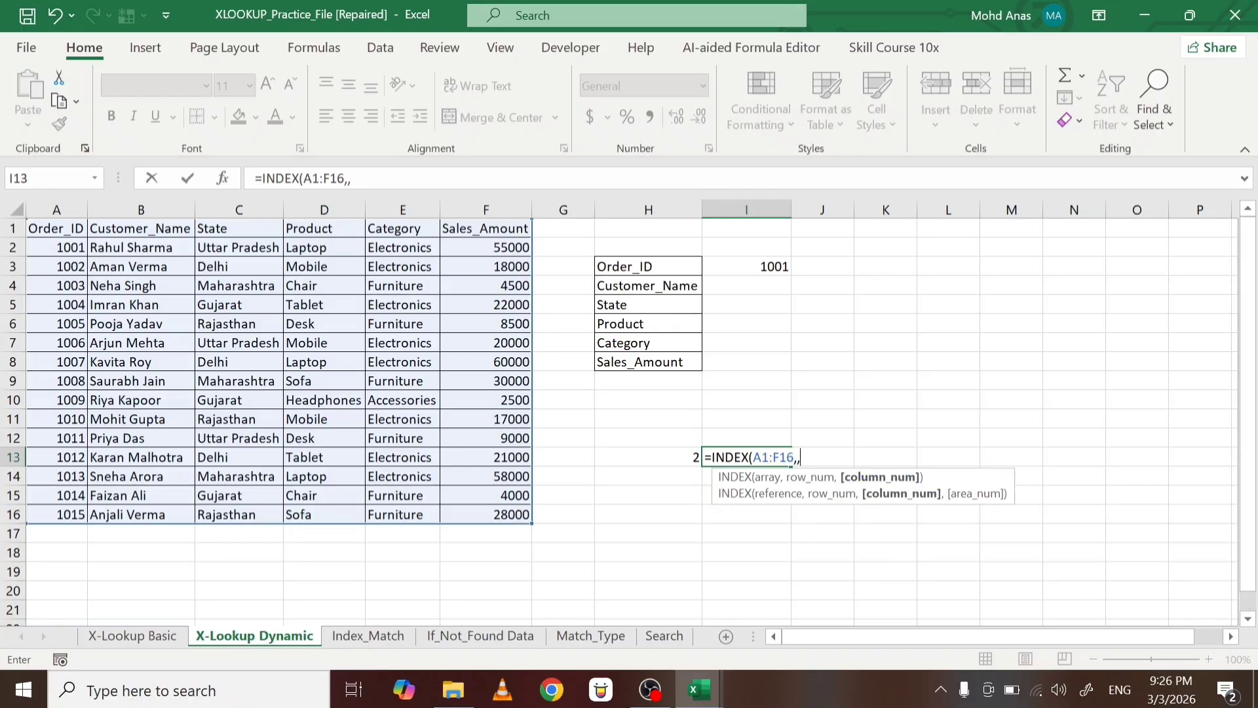
{"action": "left_click", "coordinate": [662, 458]}
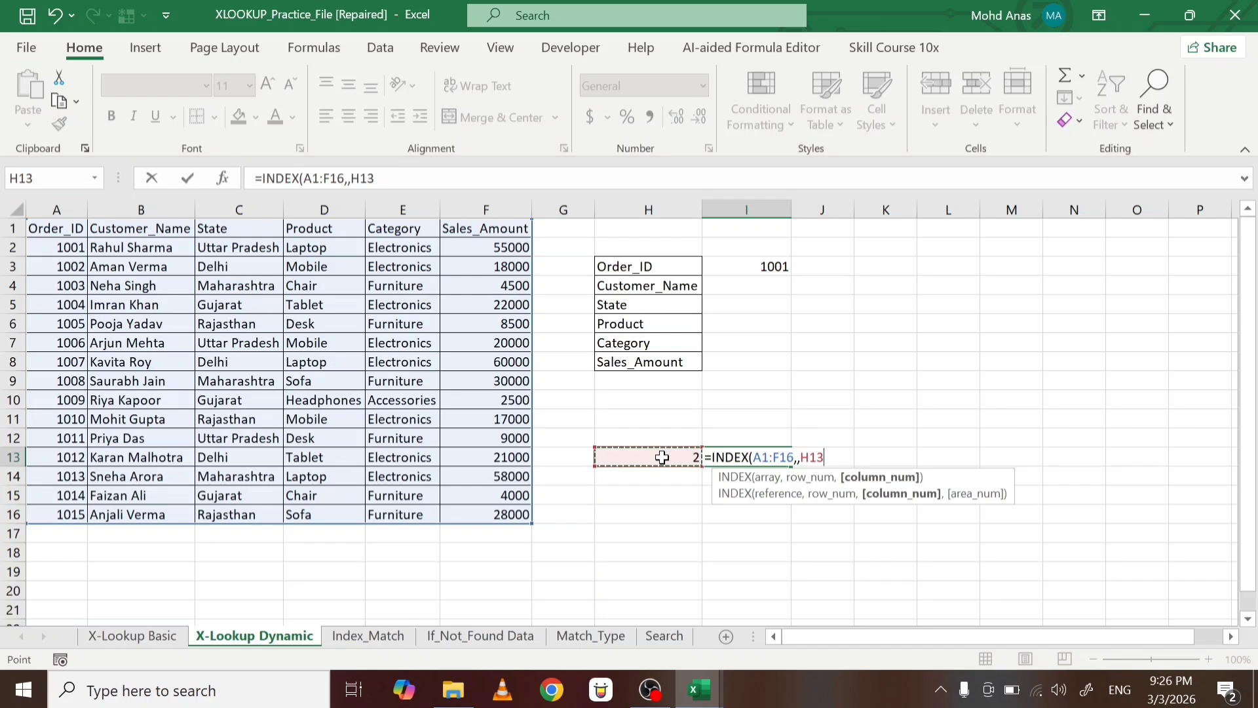
{"action": "type", "text": ")"}
{"action": "key", "text": "Return"}
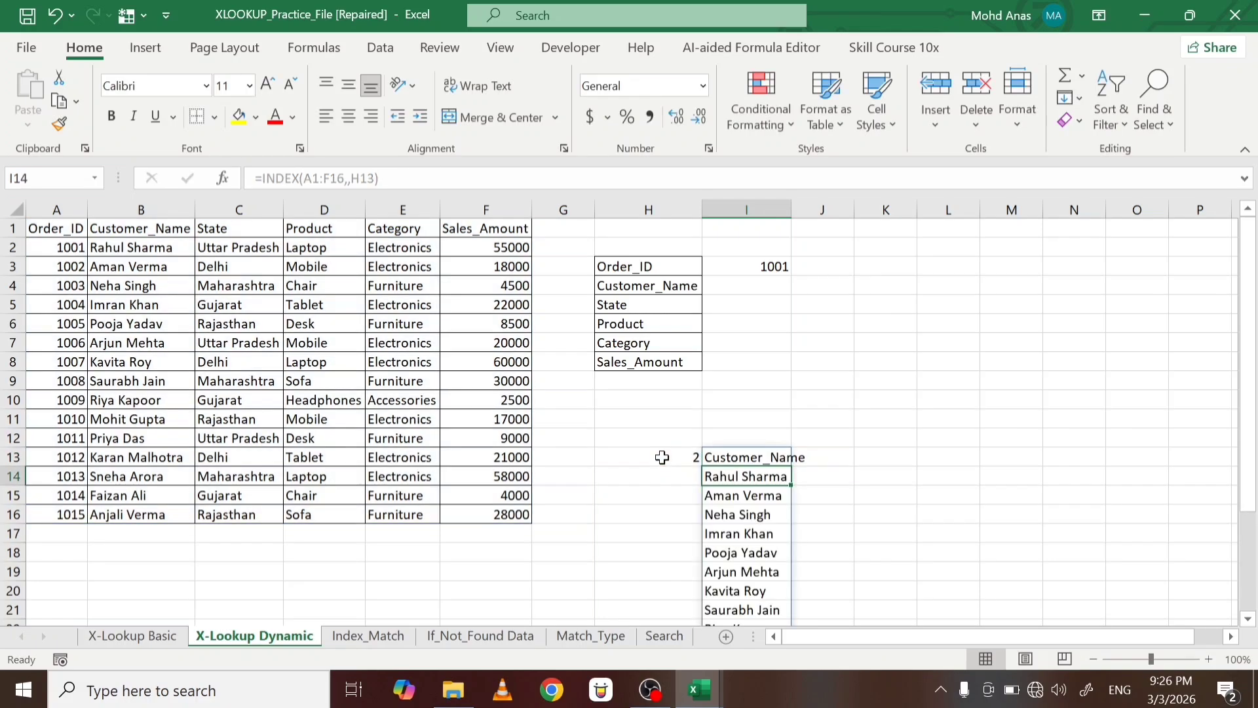
{"action": "key", "text": "Up"}
{"action": "key", "text": "Left"}
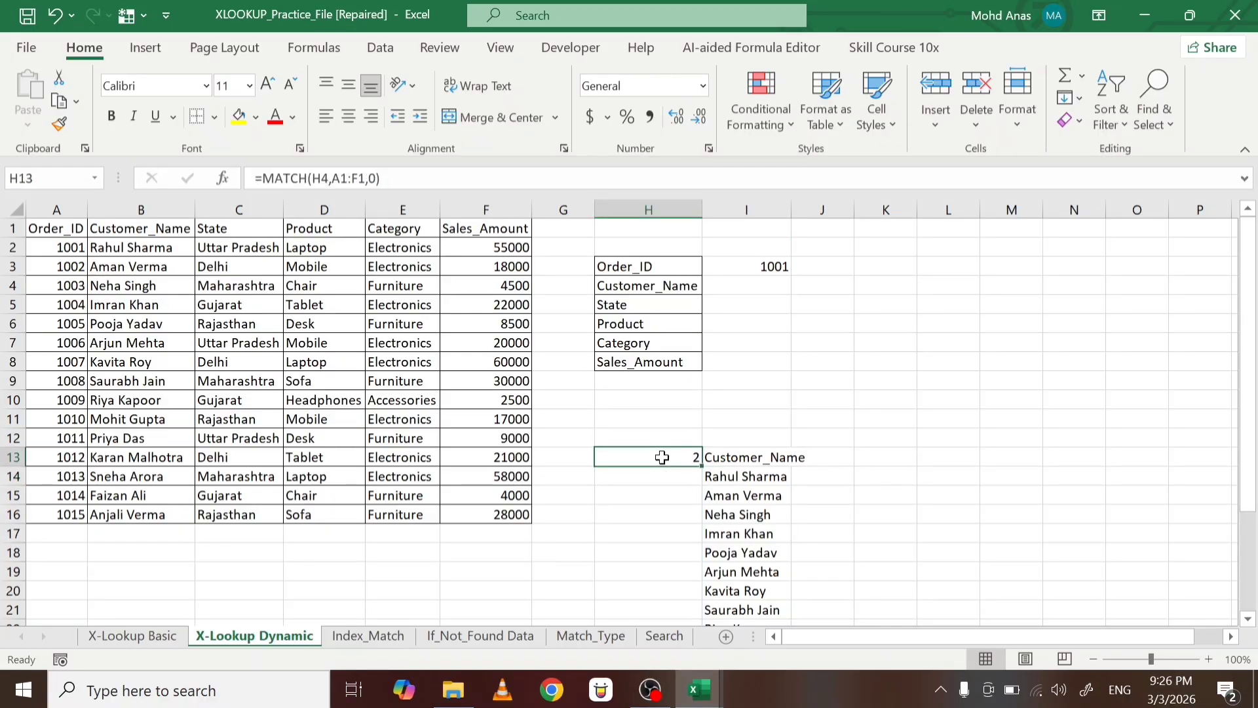
Test the INDEX formula by changing the label in H4 to State and to Product
{"action": "left_click", "coordinate": [653, 286]}
{"action": "type", "text": "S"}
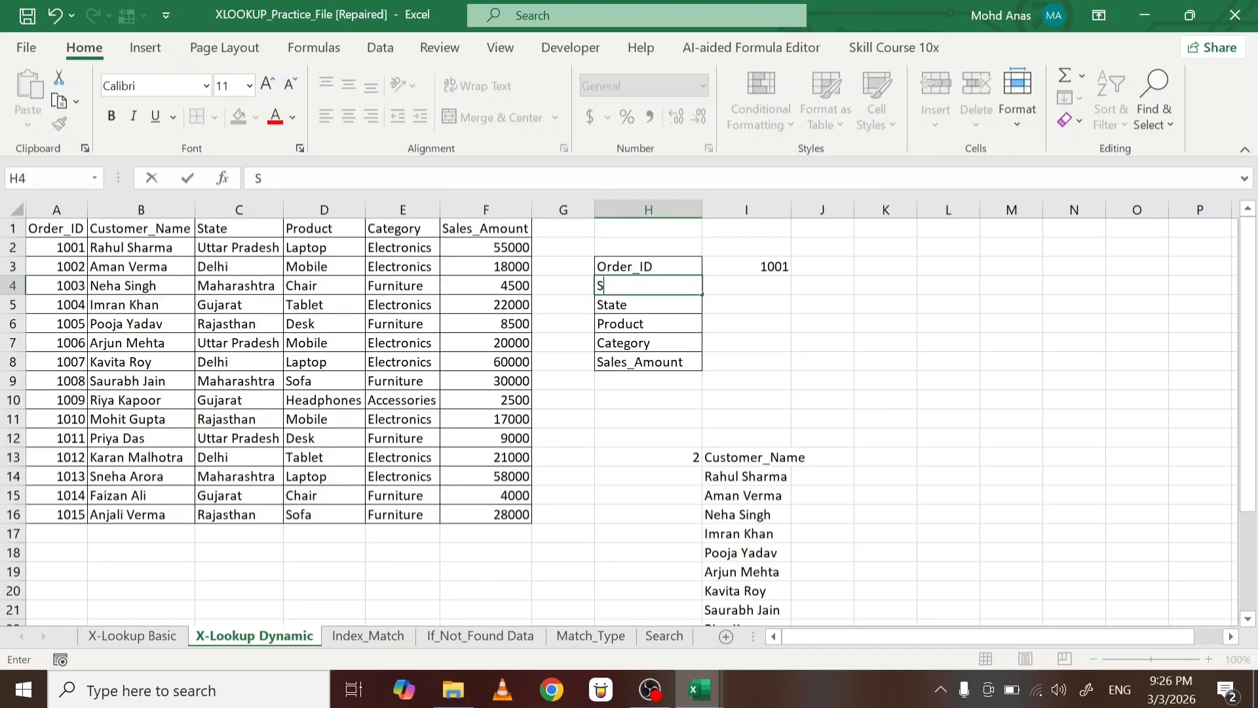
{"action": "type", "text": "tate"}
{"action": "key", "text": "Tab"}
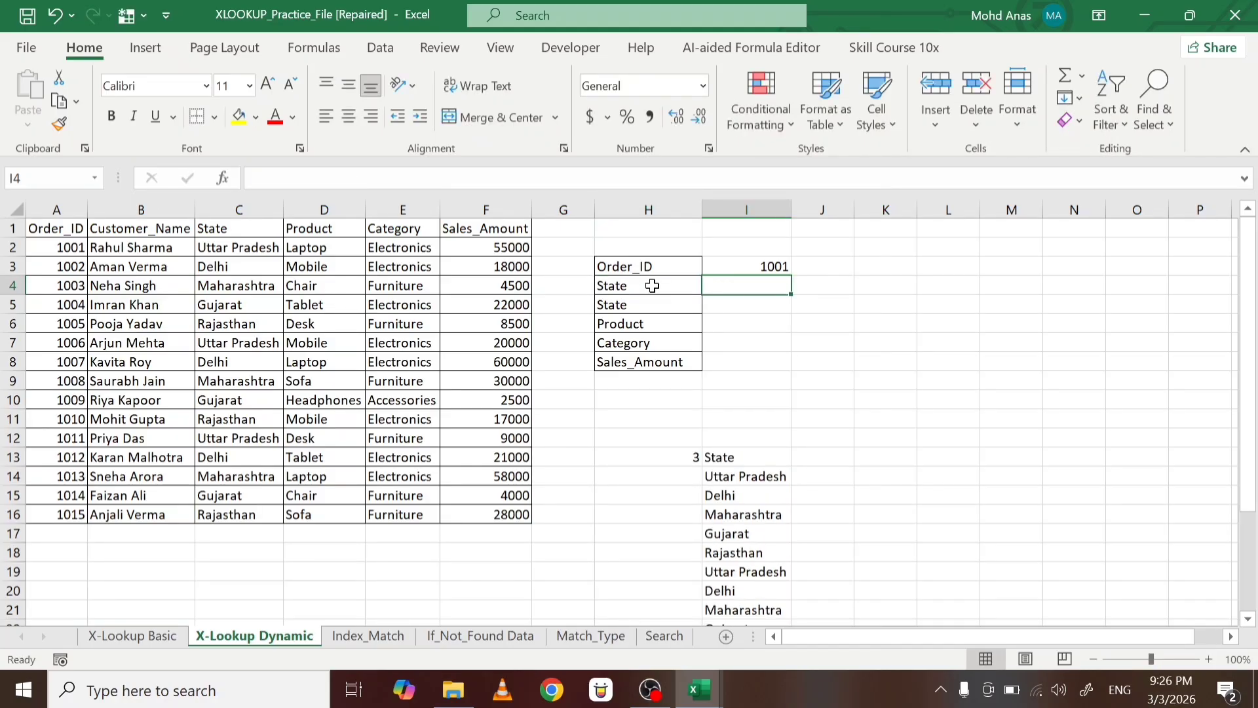
{"action": "left_click", "coordinate": [653, 286]}
{"action": "type", "text": "Product"}
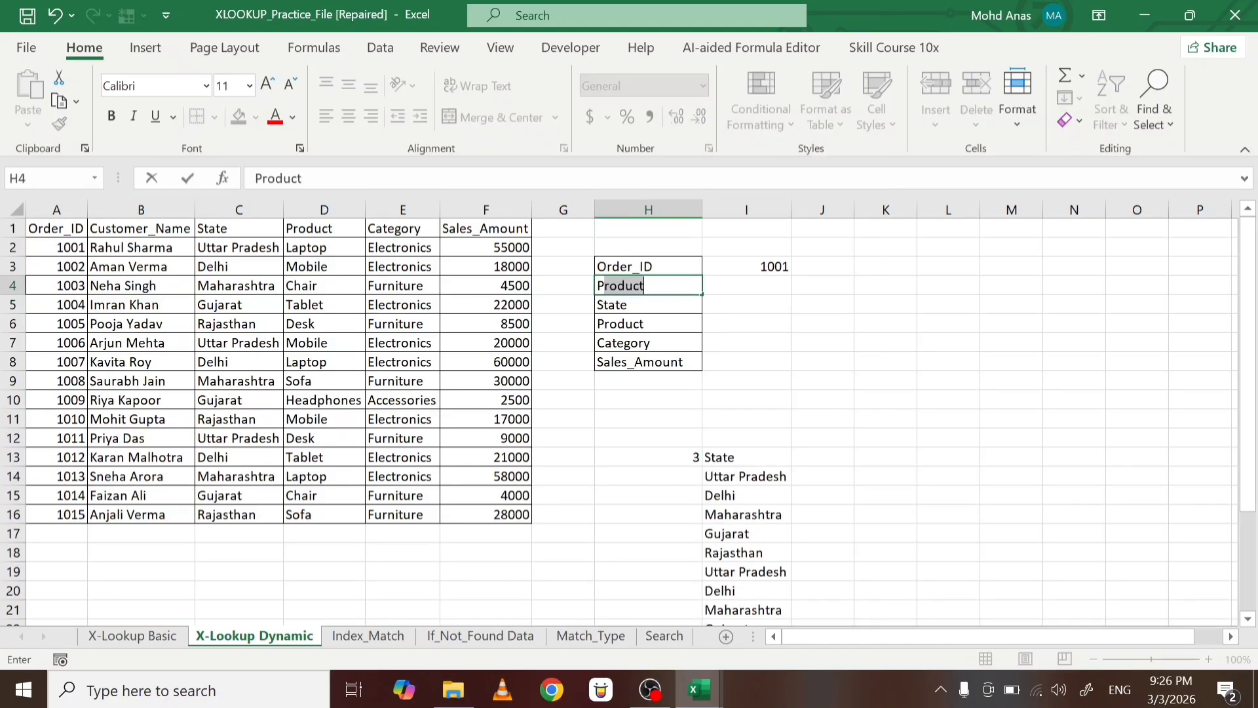
{"action": "key", "text": "Tab"}
Set the label in H4 to Category
{"action": "left_click", "coordinate": [652, 286]}
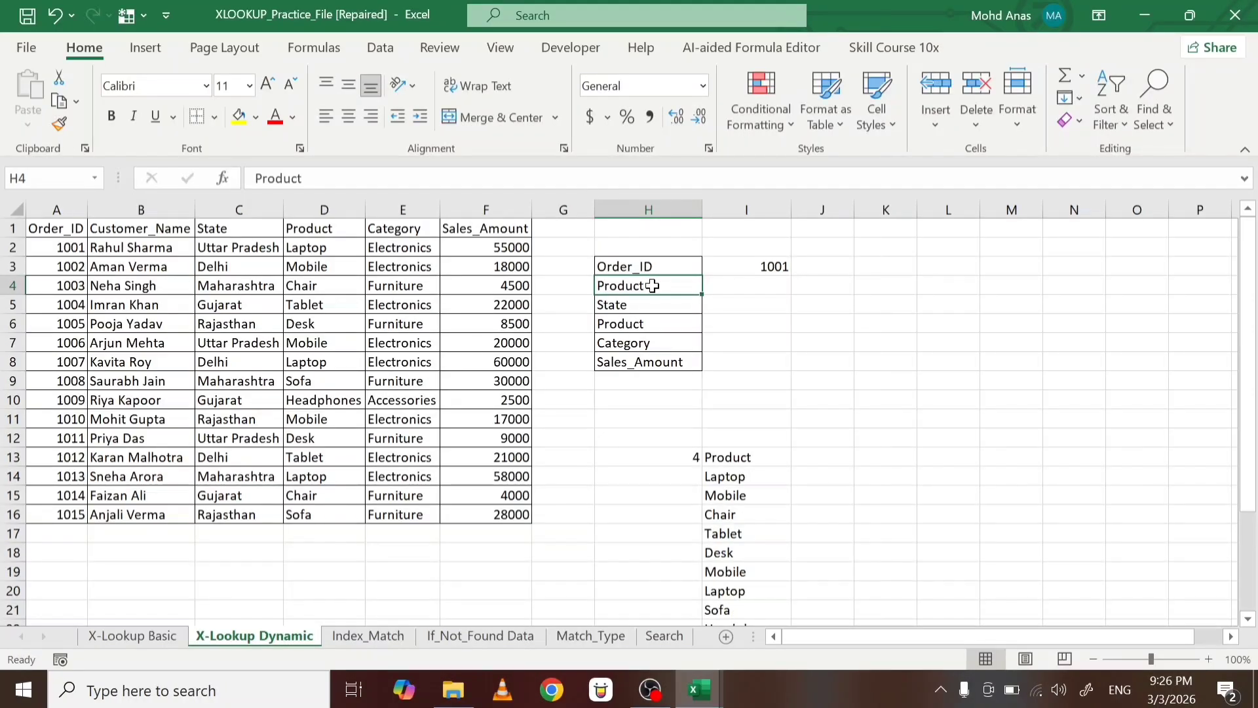
{"action": "type", "text": "Cus"}
{"action": "key", "text": "BackSpace"}
{"action": "key", "text": "BackSpace"}
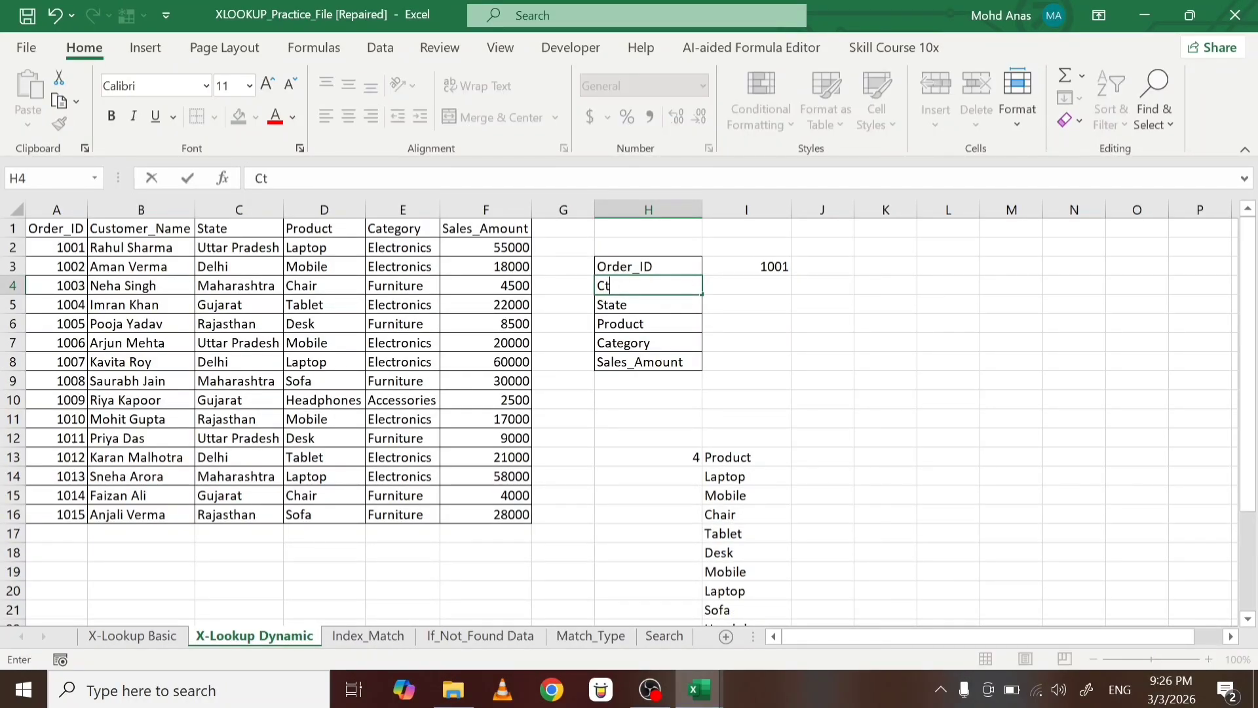
{"action": "type", "text": "ategory"}
{"action": "key", "text": "Tab"}
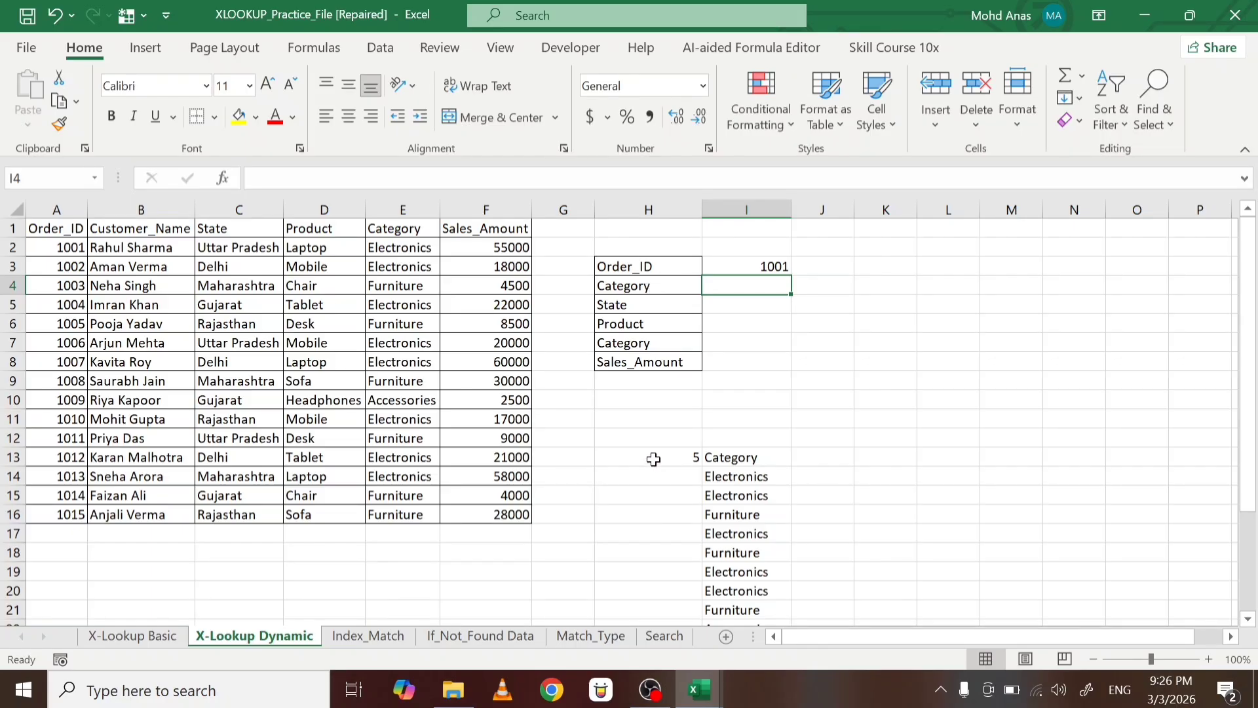
Clear the trial MATCH and INDEX formulas from H13:I28
{"action": "left_click_drag", "start_coordinate": [651, 458], "coordinate": [734, 591]}
{"action": "key", "text": "Delete"}
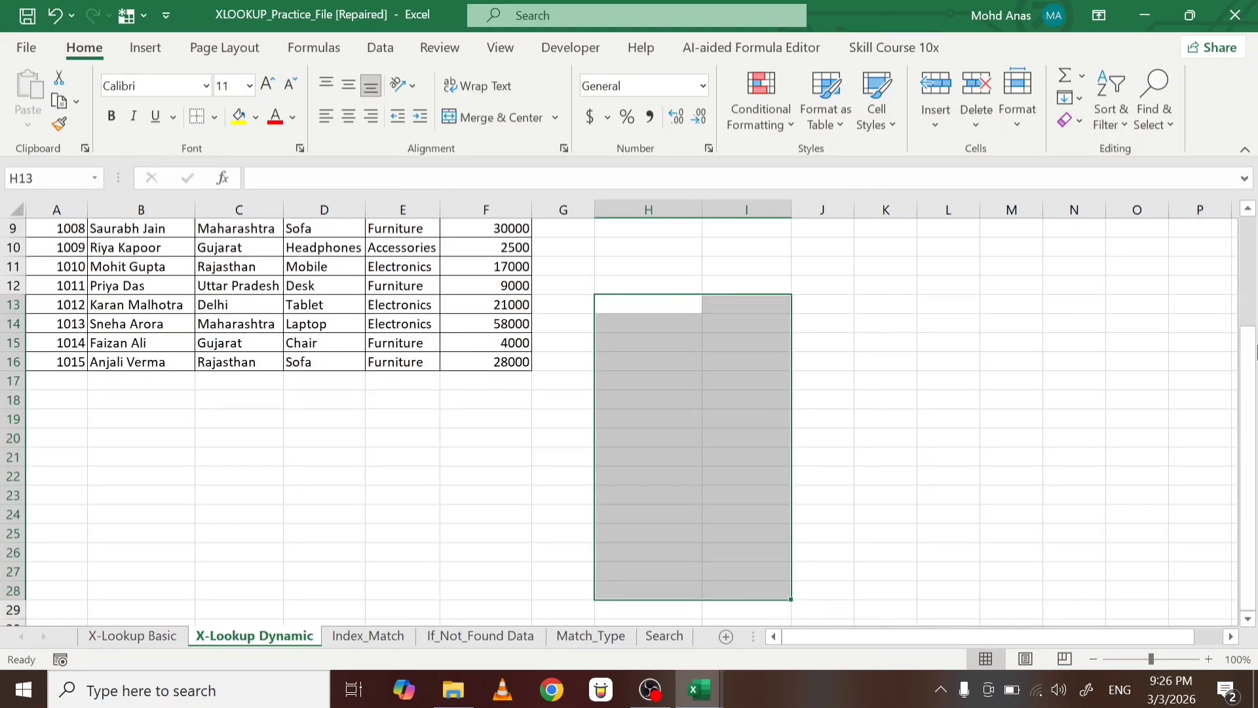
{"action": "scroll", "coordinate": [1253, 281], "scroll_direction": "up", "scroll_amount": 3}
{"action": "left_click", "coordinate": [840, 384]}
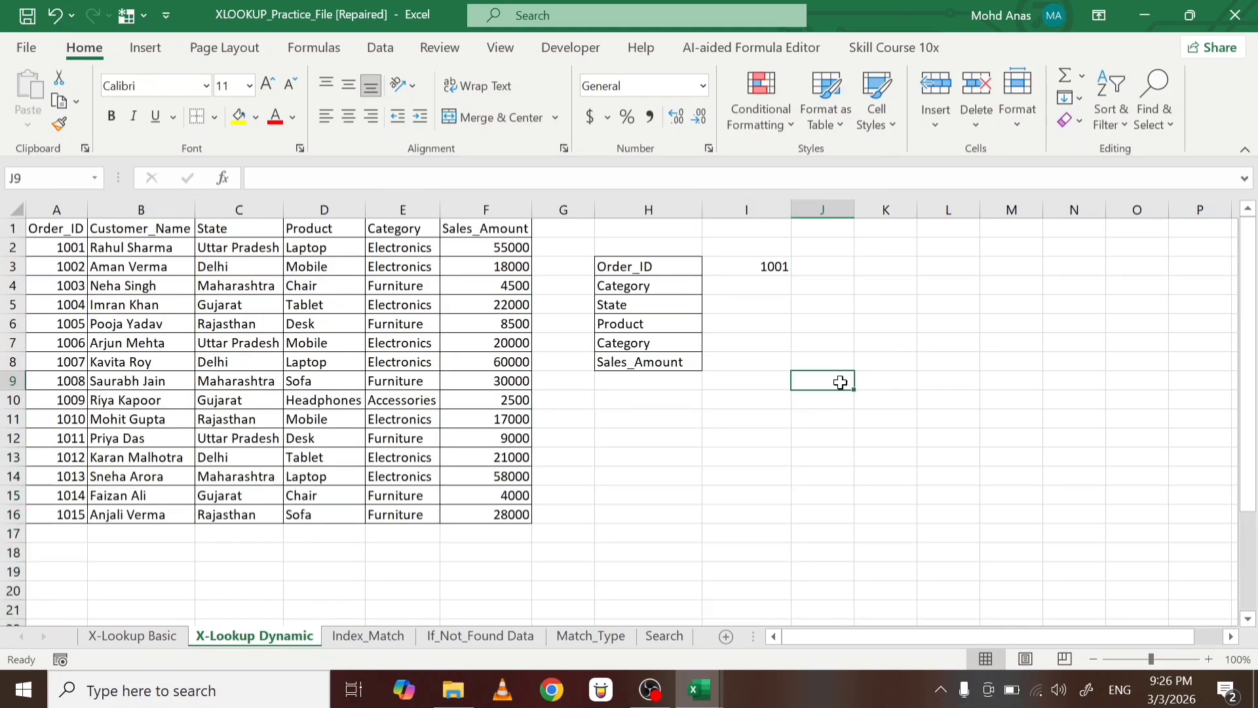
{"action": "left_click", "coordinate": [354, 639]}
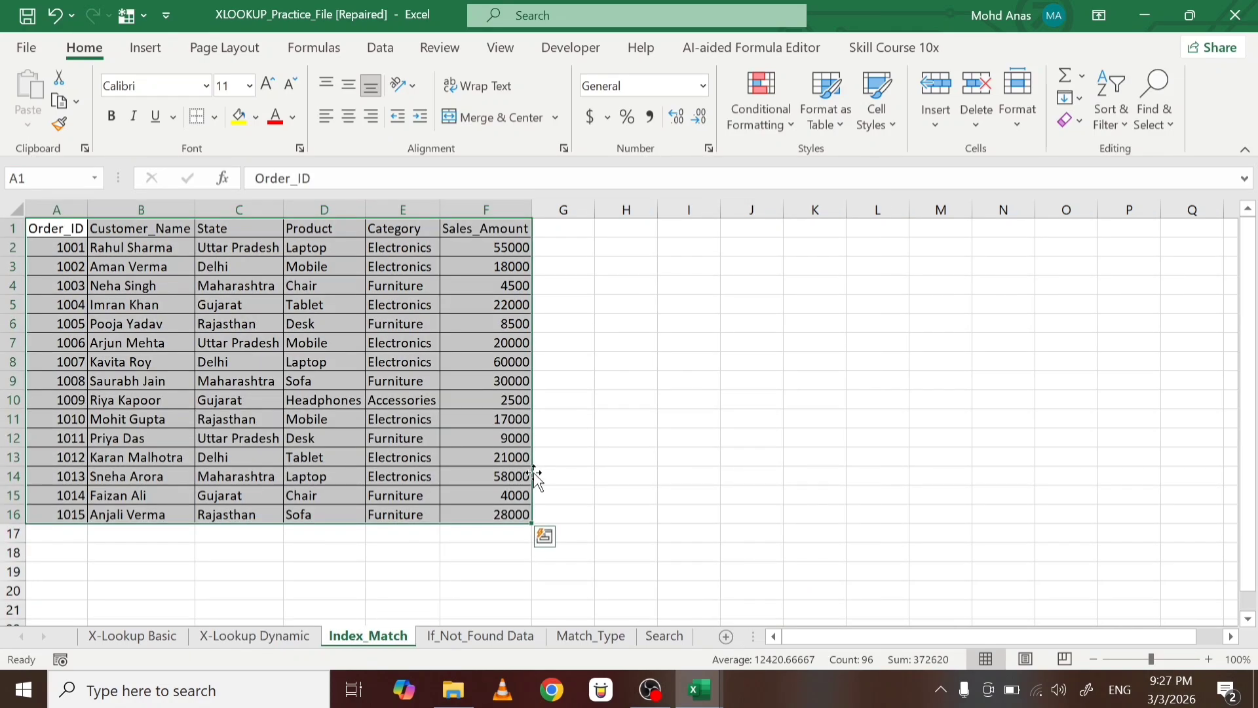
{"action": "left_click", "coordinate": [266, 636]}
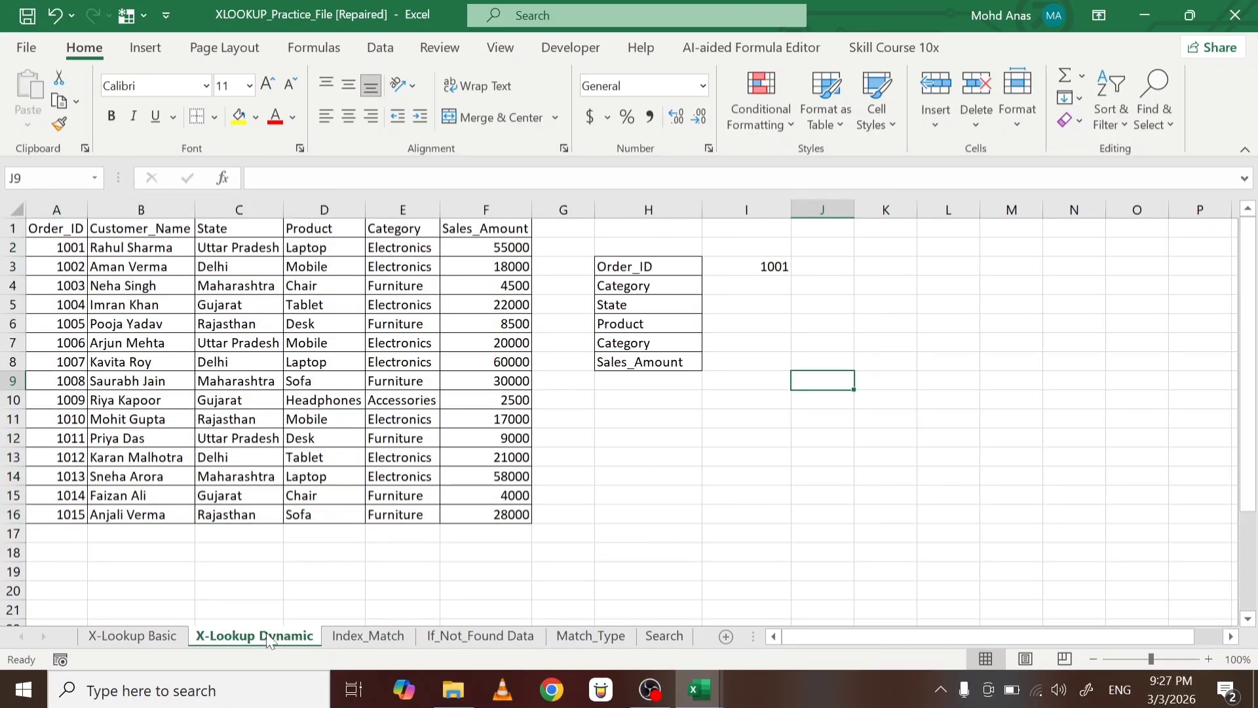
{"action": "left_click", "coordinate": [739, 285]}
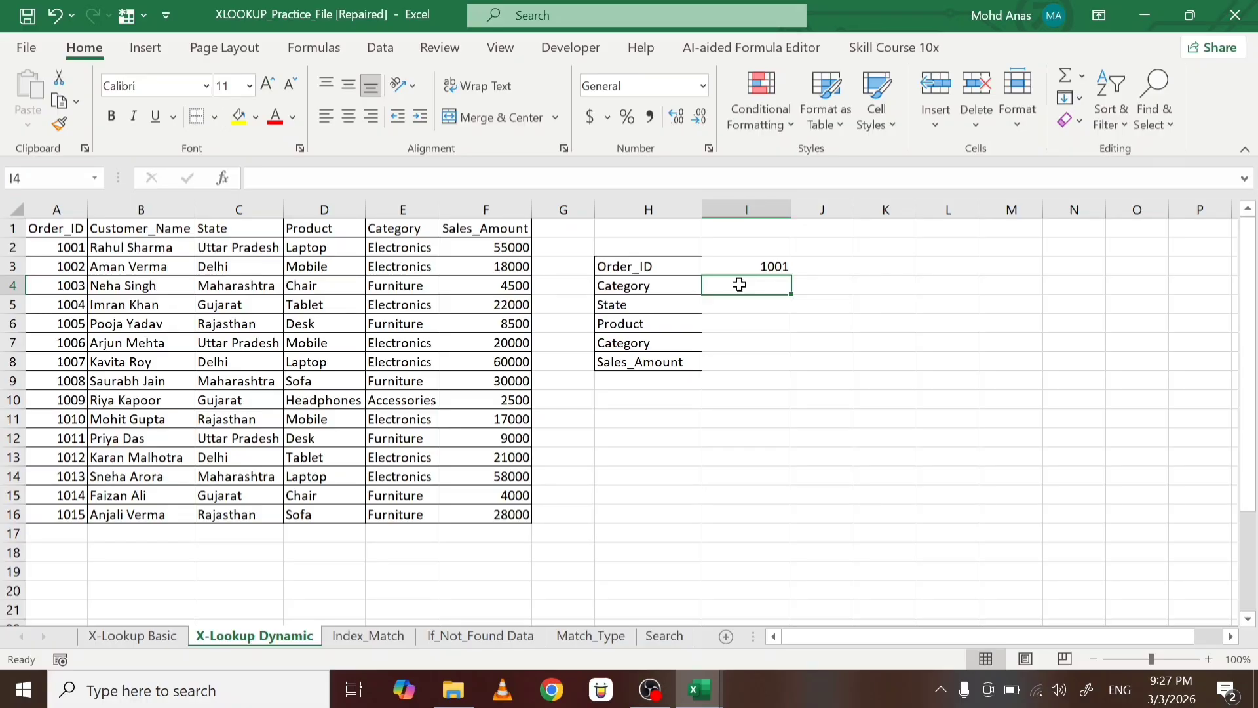
{"action": "type", "text": "=xl"}
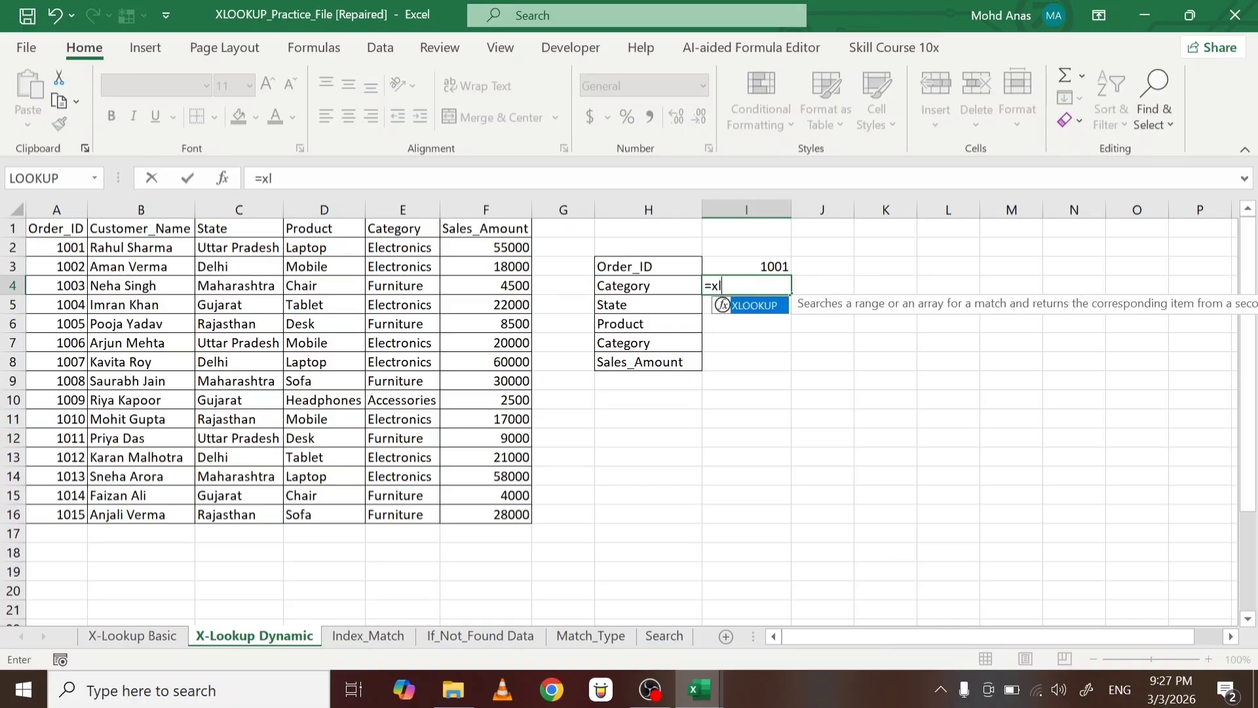
{"action": "key", "text": "Tab"}
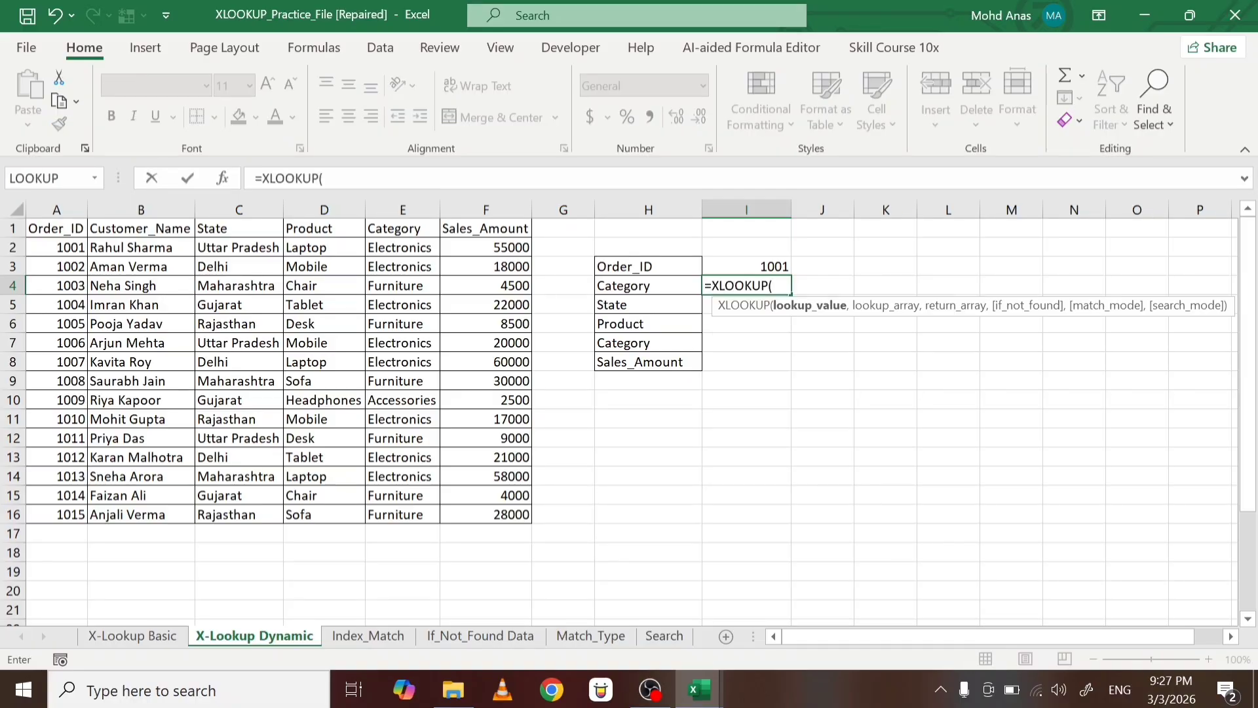
{"action": "left_click", "coordinate": [737, 262]}
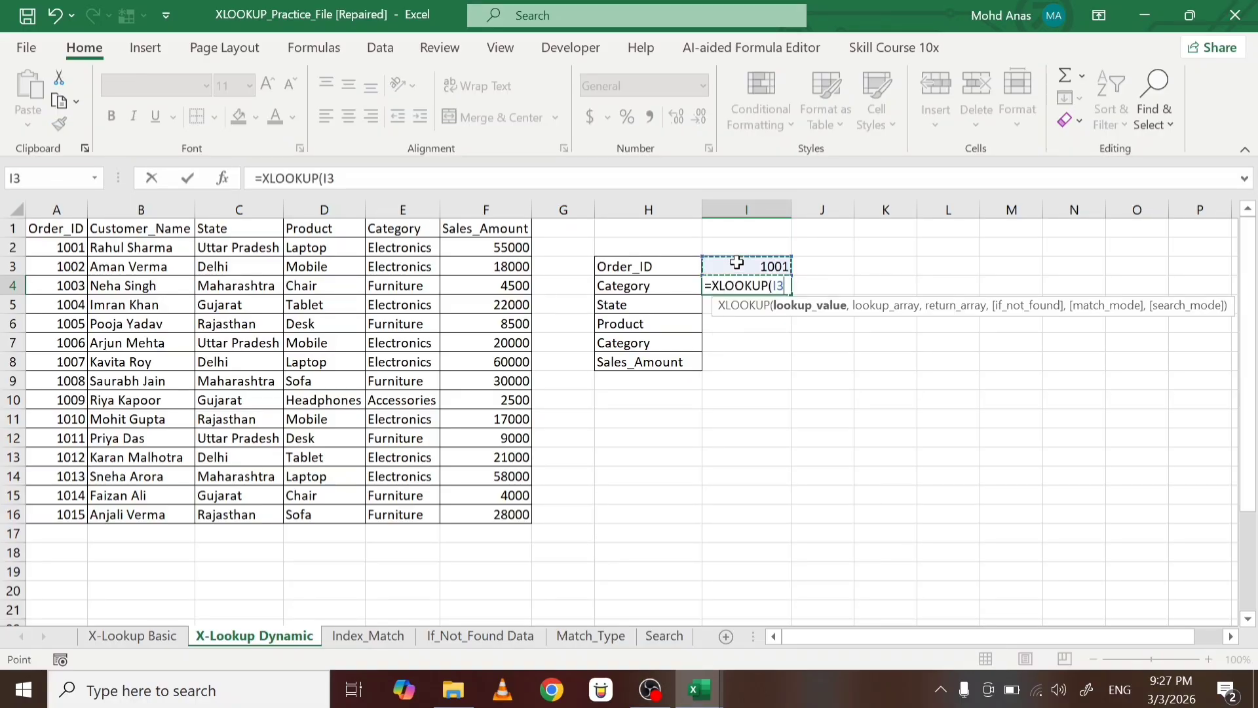
{"action": "key", "text": "F4"}
{"action": "type", "text": ","}
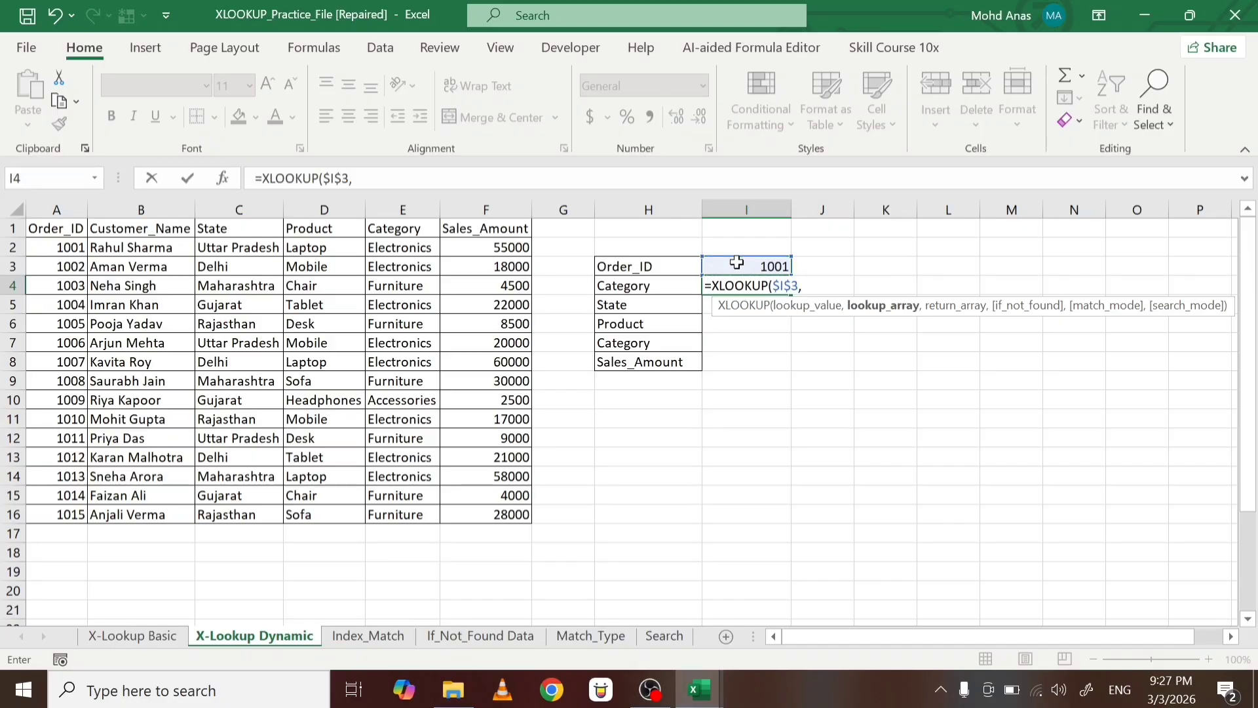
{"action": "left_click_drag", "start_coordinate": [66, 228], "coordinate": [68, 513]}
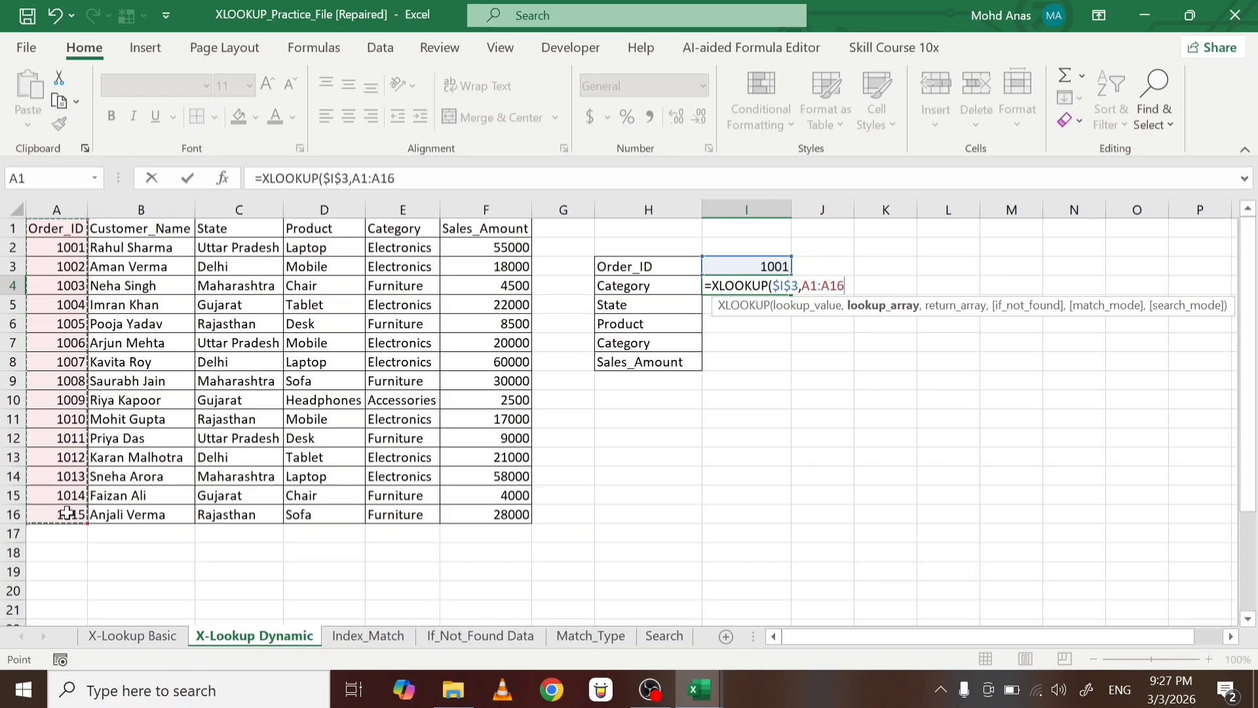
{"action": "key", "text": "F4"}
{"action": "type", "text": ","}
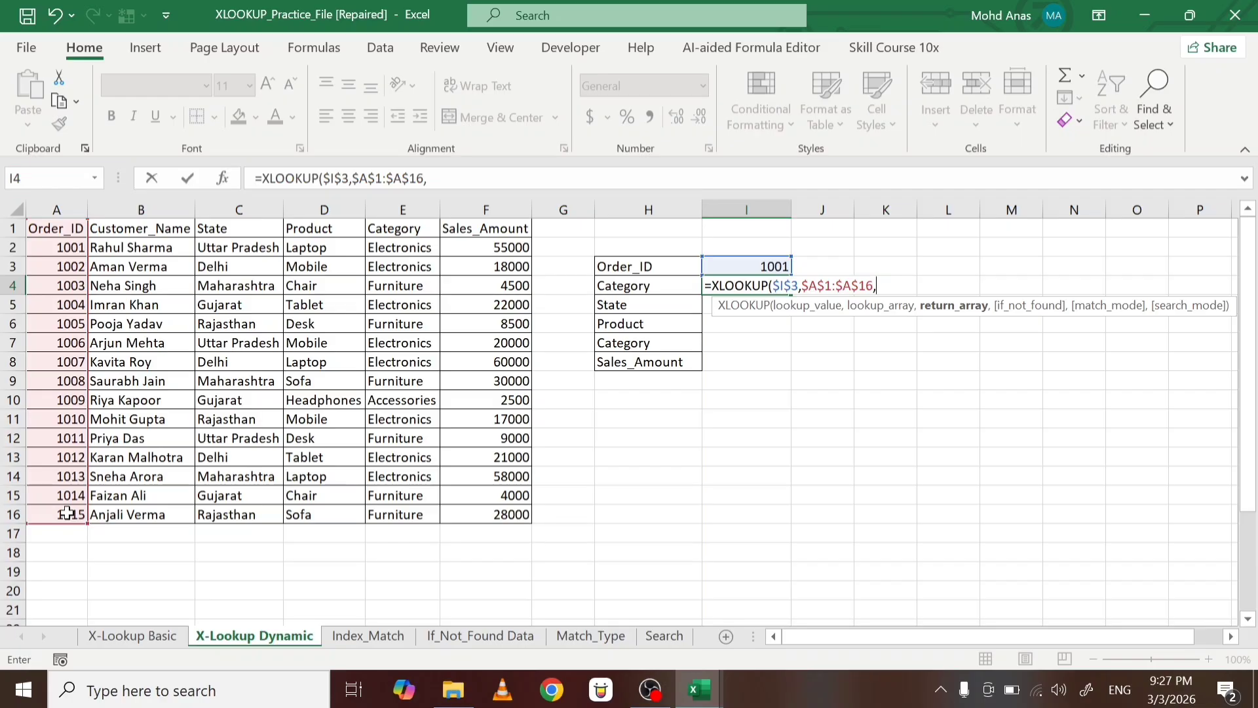
{"action": "type", "text": "index"}
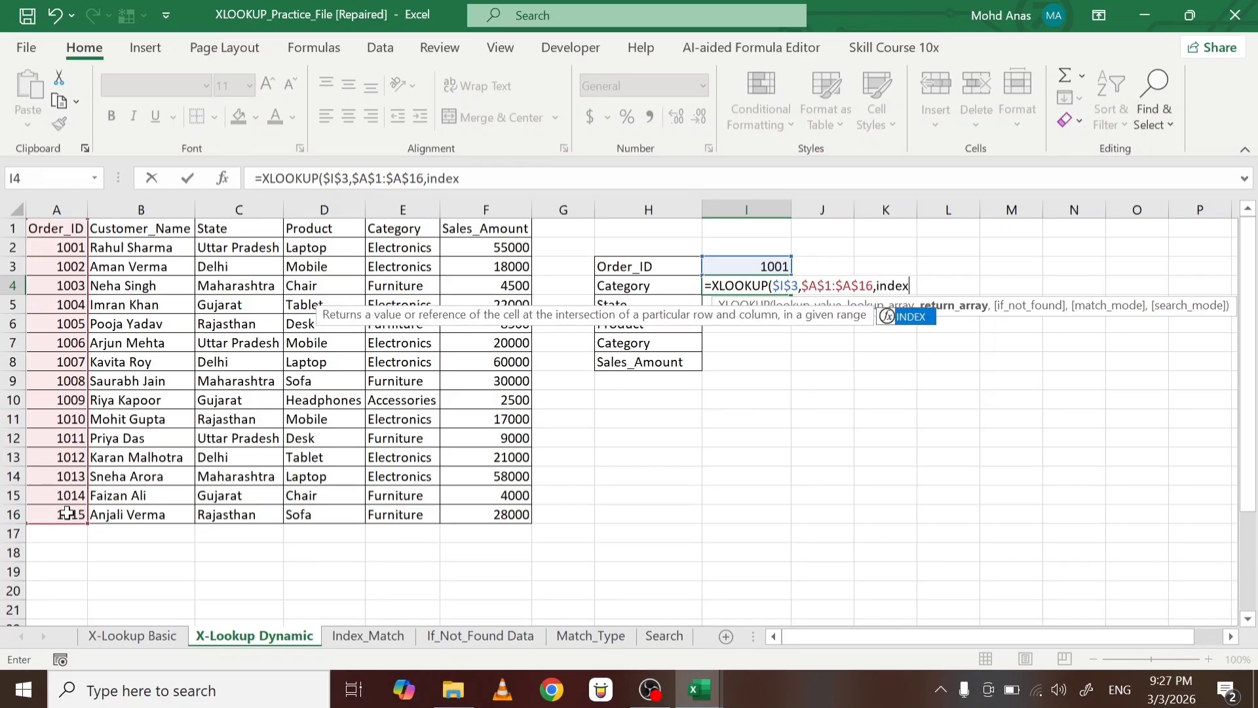
{"action": "key", "text": "Escape"}
{"action": "key", "text": "Tab"}
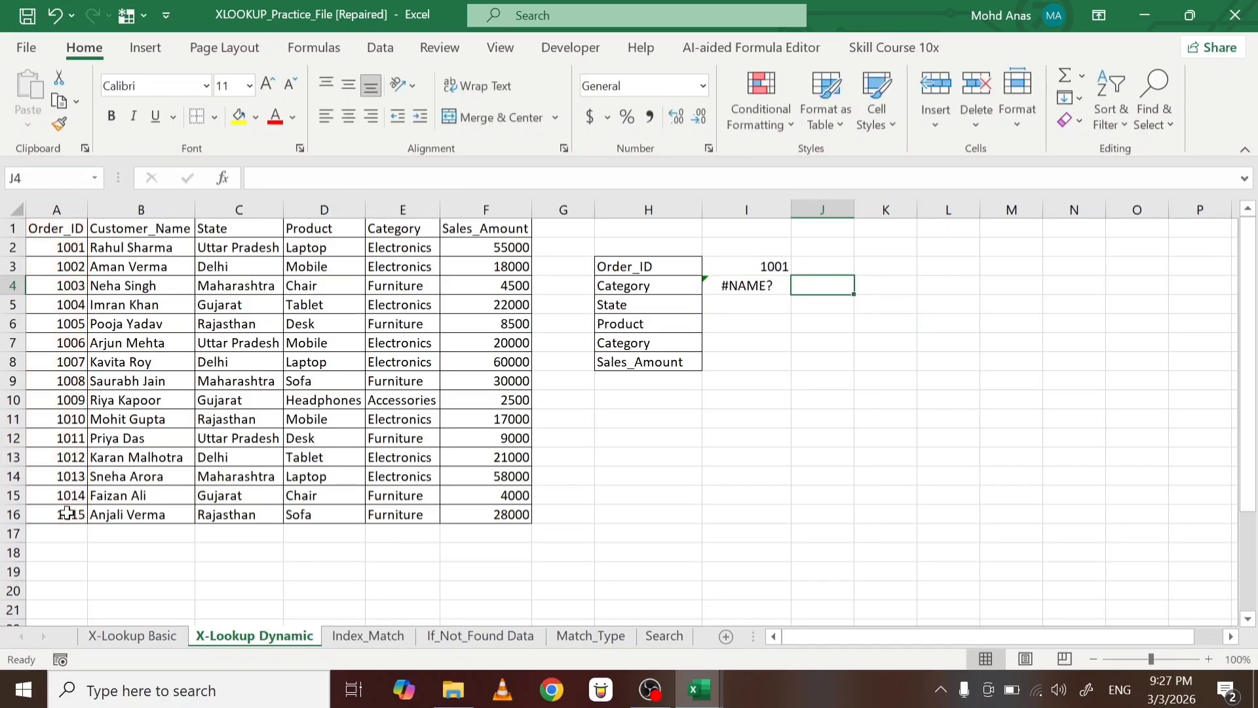
{"action": "key", "text": "ctrl+z"}
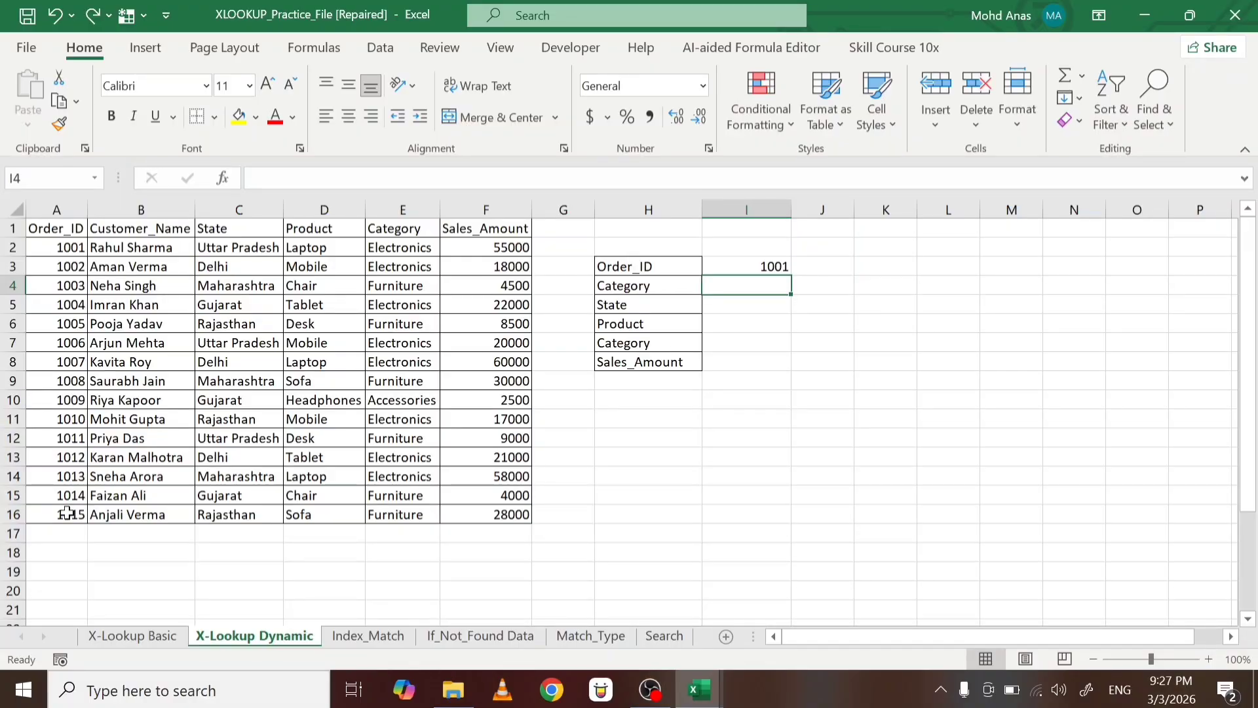
Start an XLOOKUP formula in I4 with $I$3 as the lookup value and $A$1:$A$16 as the lookup array
{"action": "type", "text": "=XLOOKUP("}
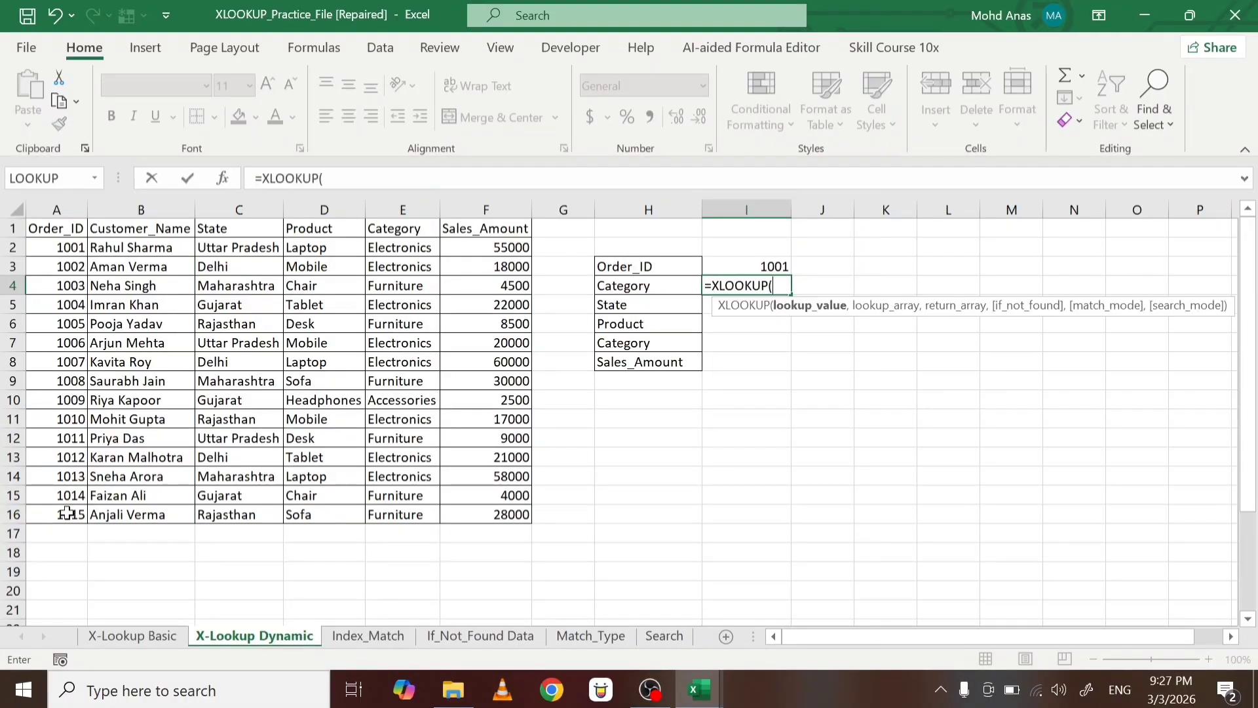
{"action": "left_click", "coordinate": [732, 264]}
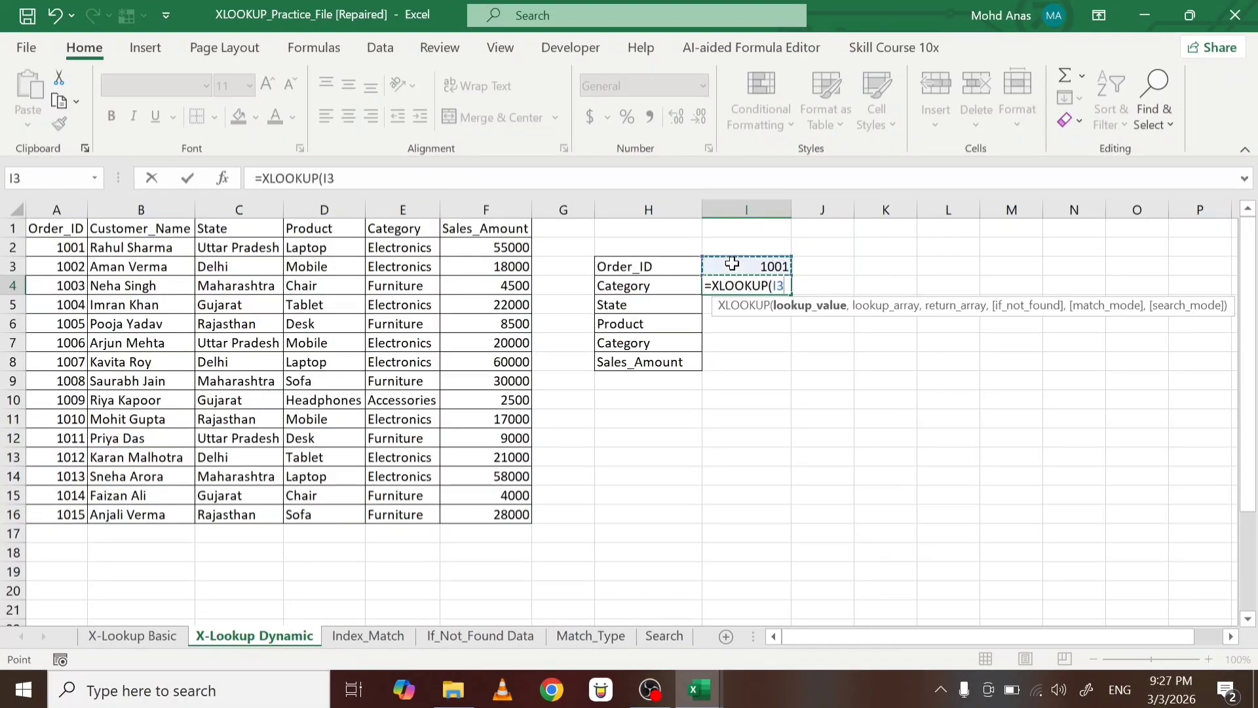
{"action": "key", "text": "F4"}
{"action": "type", "text": ","}
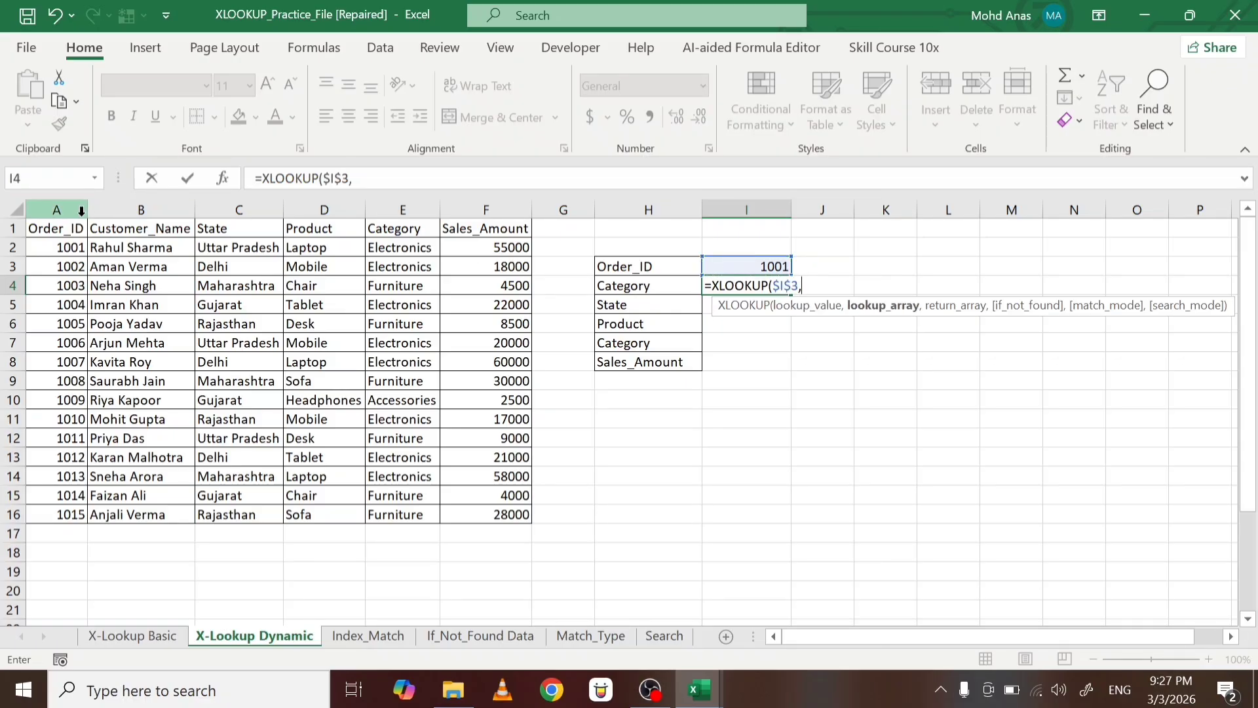
{"action": "left_click_drag", "start_coordinate": [65, 229], "coordinate": [63, 517]}
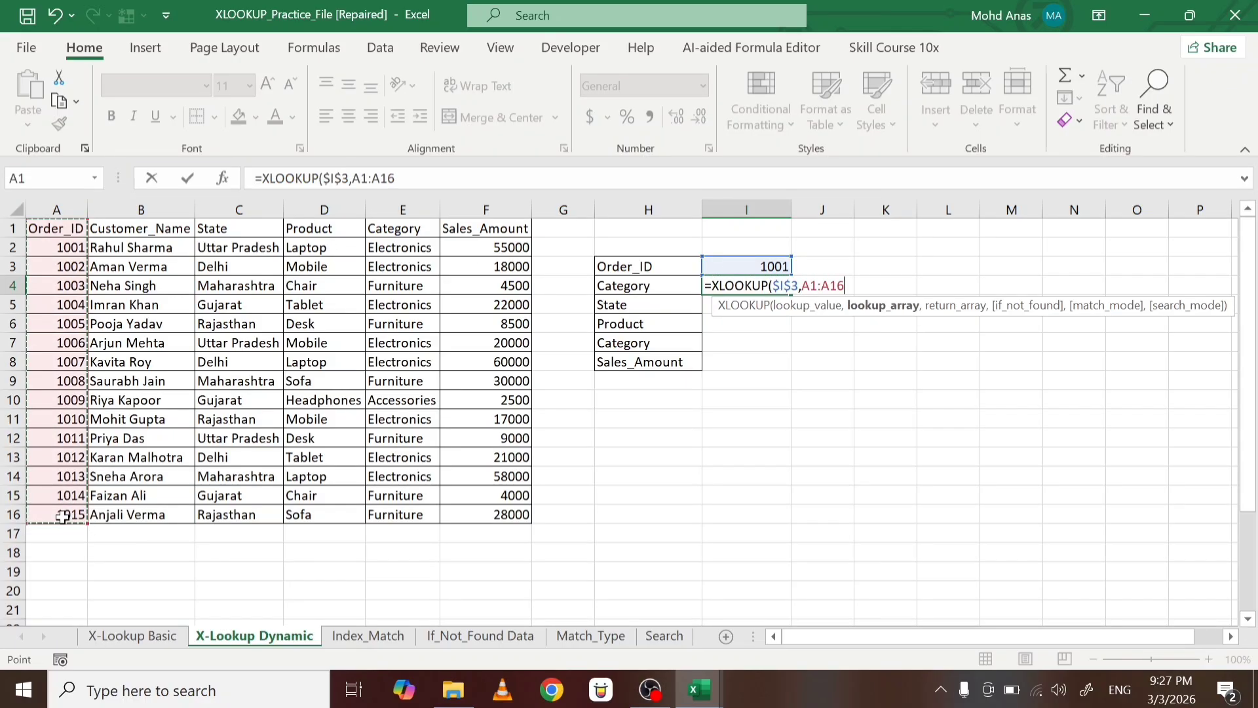
{"action": "key", "text": "F4"}
Nest INDEX as the XLOOKUP return array, using the table range A1:$F$16 and leaving the row number blank
{"action": "type", "text": ",IN"}
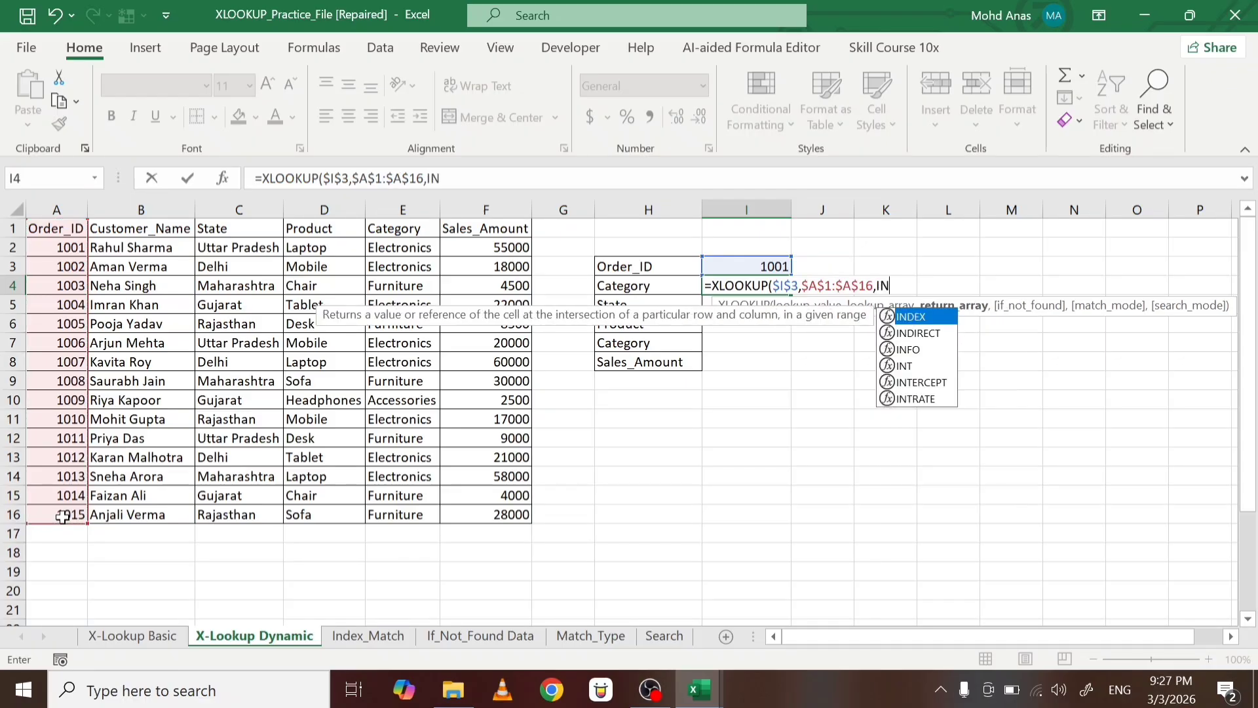
{"action": "type", "text": "DEX("}
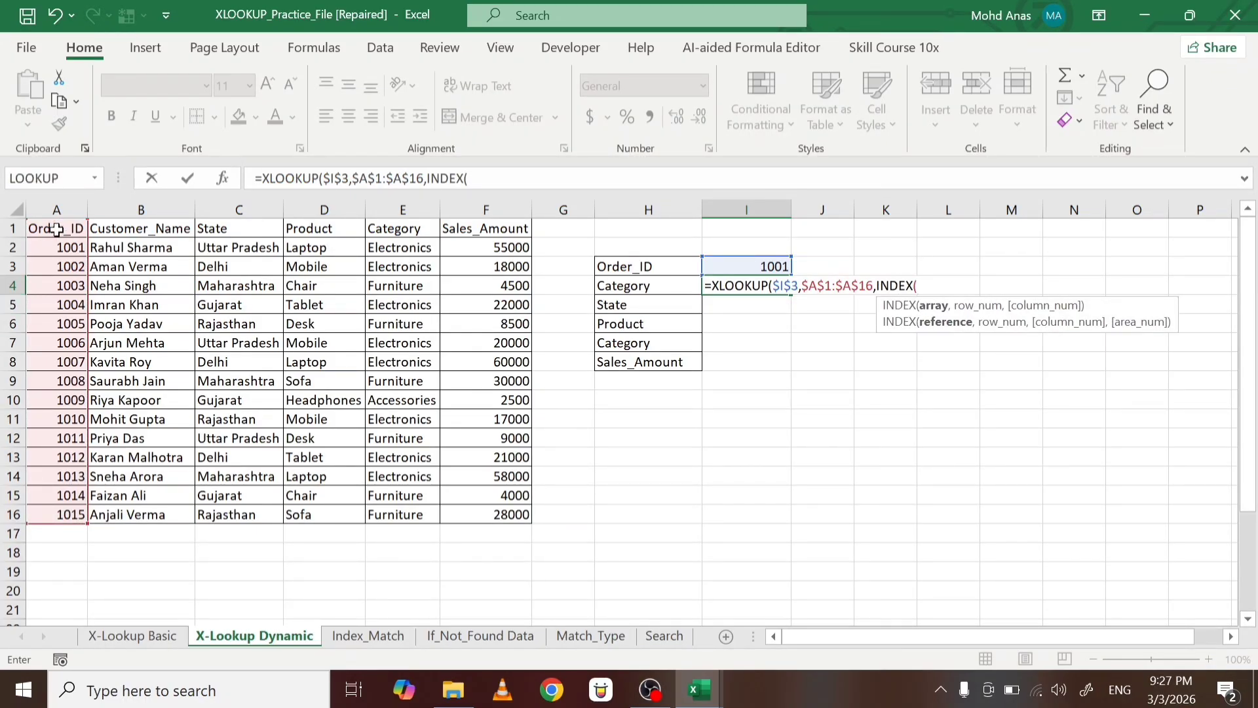
{"action": "left_click_drag", "start_coordinate": [56, 230], "coordinate": [495, 515]}
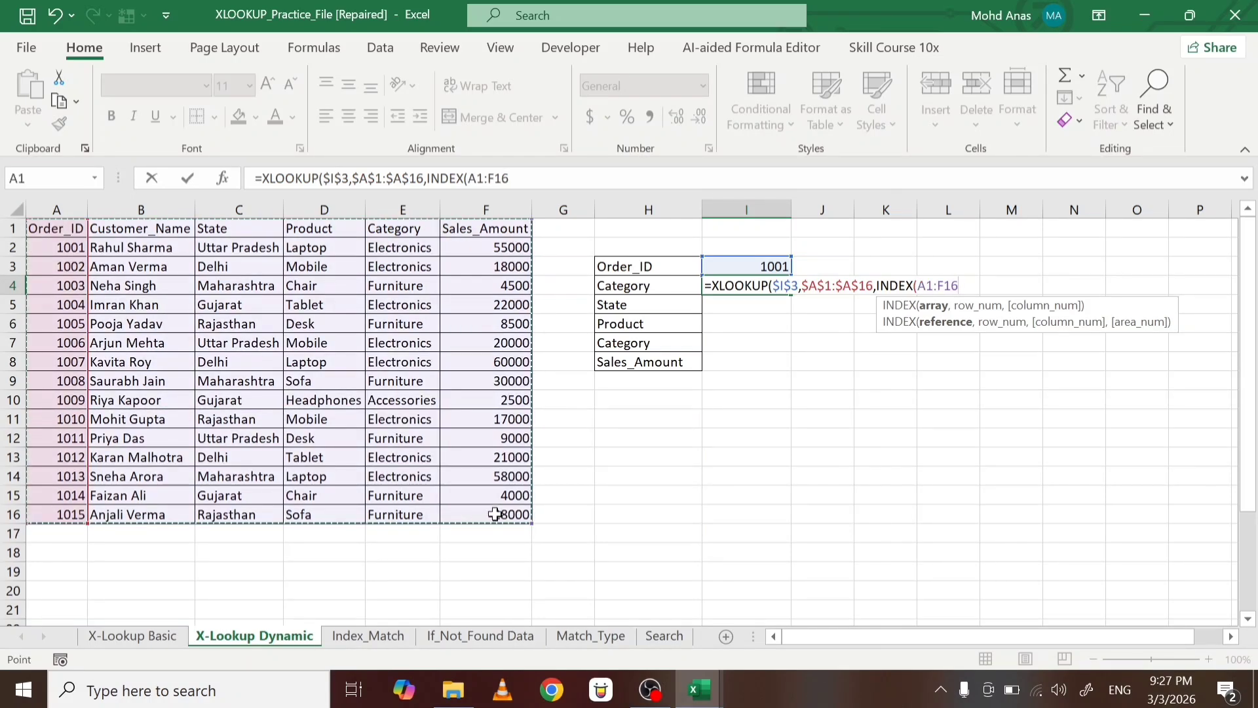
{"action": "type", "text": ",,"}
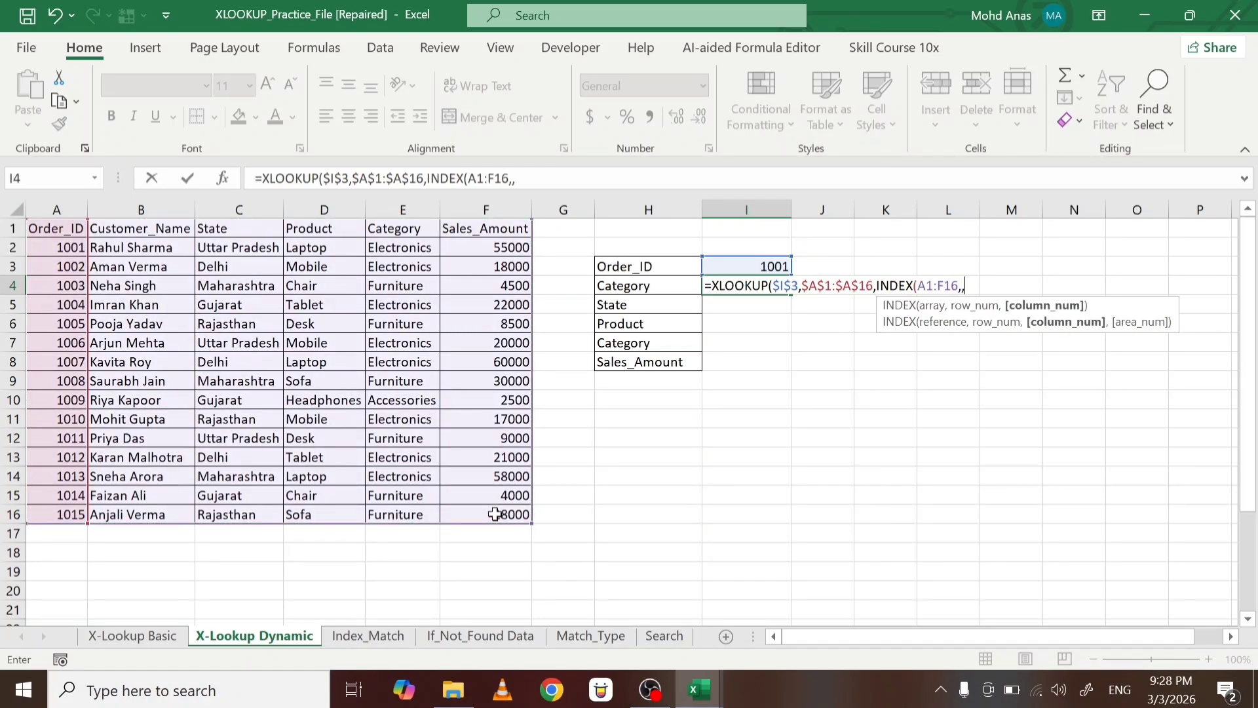
{"action": "key", "text": "BackSpace"}
{"action": "key", "text": "BackSpace"}
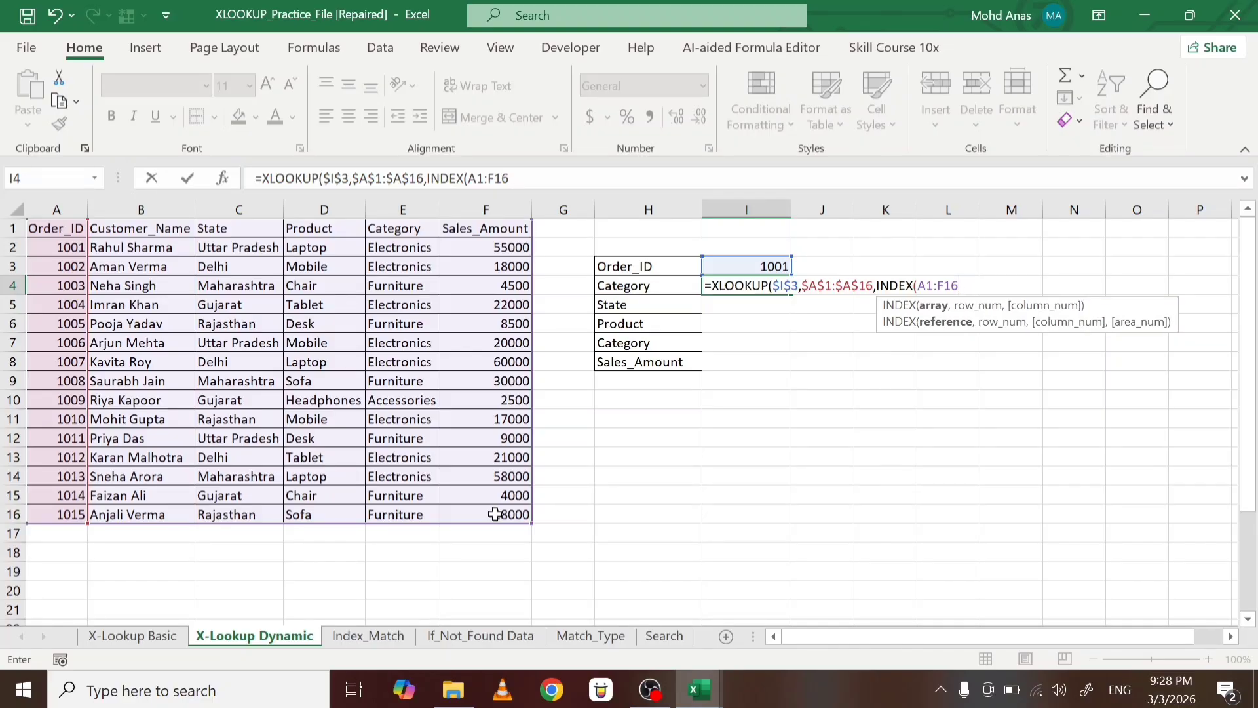
{"action": "key", "text": "F4"}
{"action": "type", "text": ",,"}
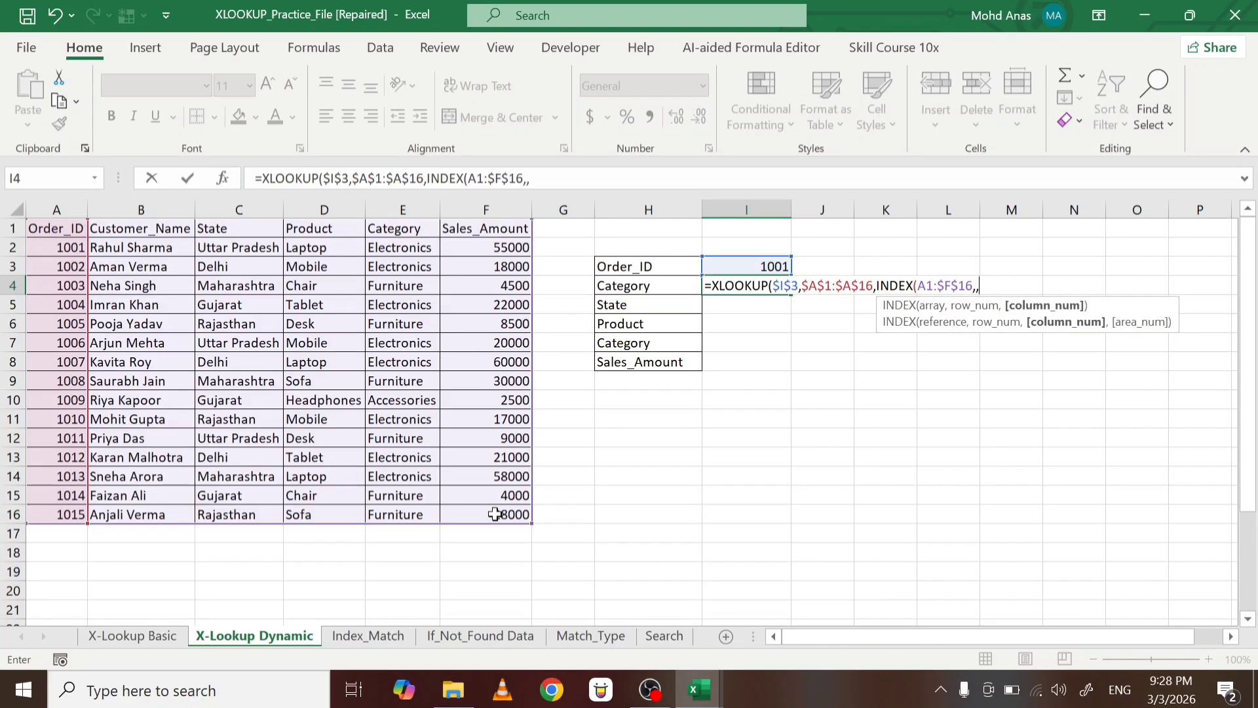
Supply the INDEX column number with MATCH(H4,A1:F1,0) and complete the XLOOKUP formula in I4
{"action": "type", "text": "MATCH("}
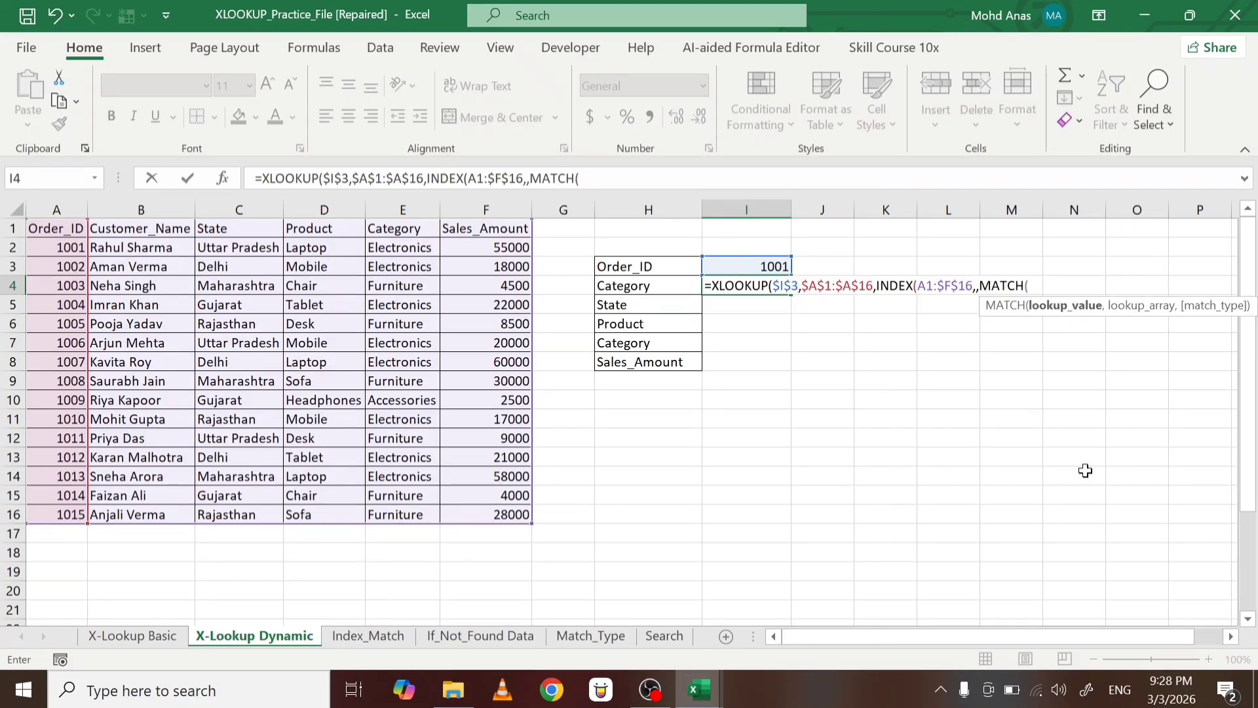
{"action": "left_click", "coordinate": [661, 286]}
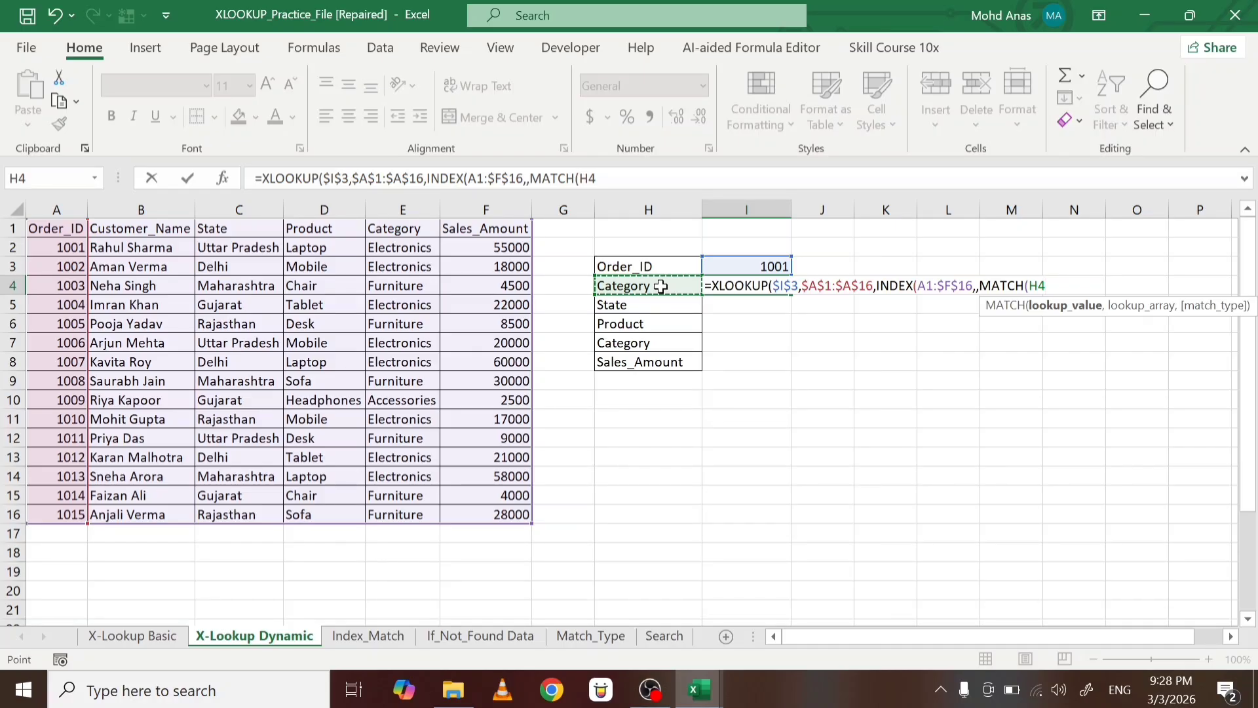
{"action": "type", "text": ","}
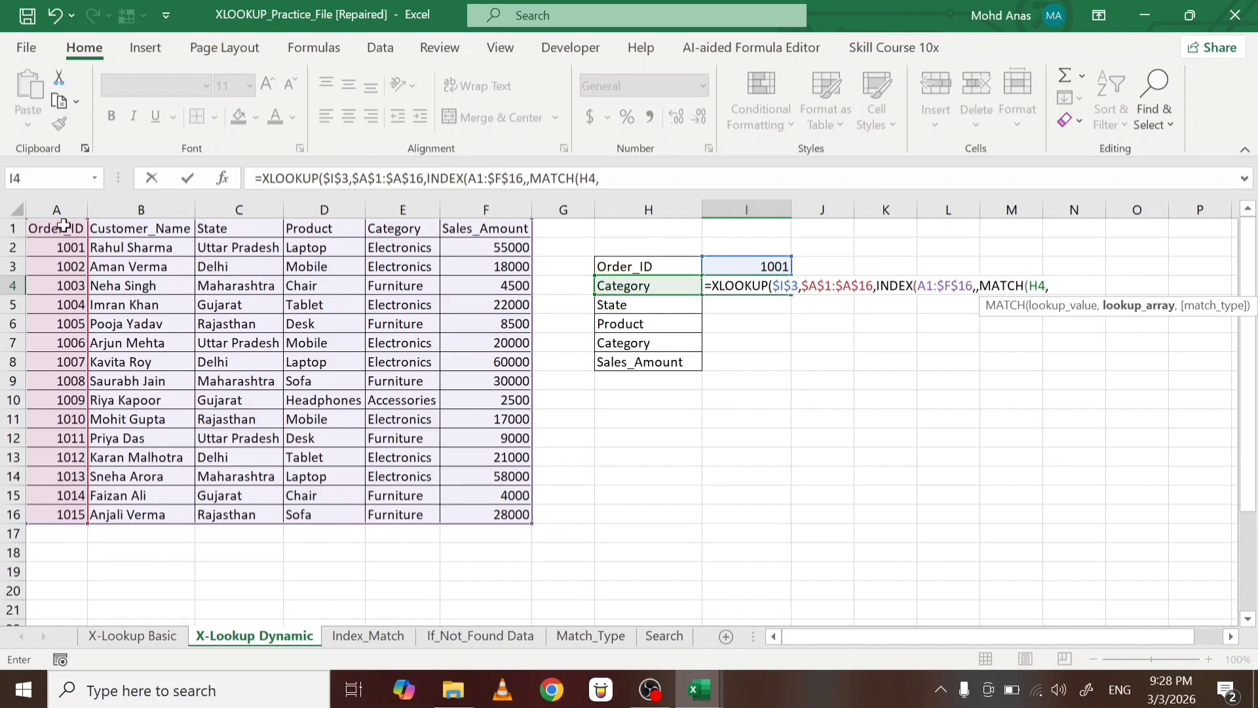
{"action": "left_click_drag", "start_coordinate": [63, 226], "coordinate": [493, 223]}
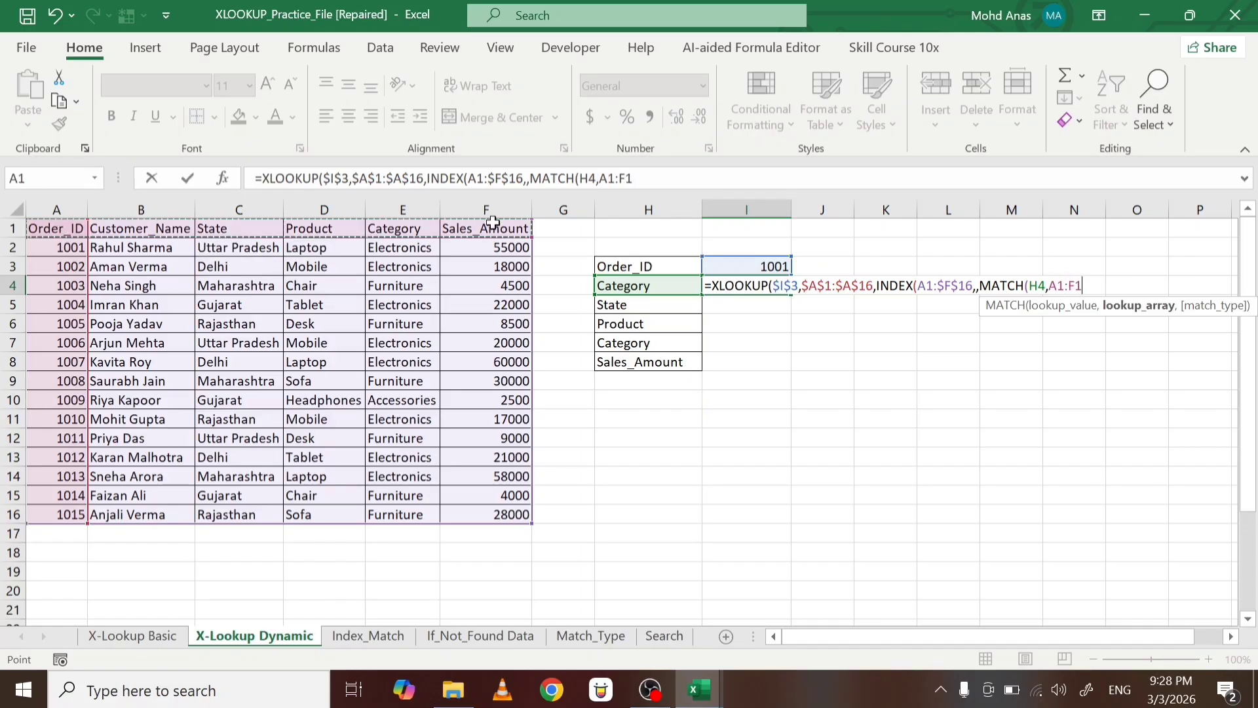
{"action": "type", "text": ","}
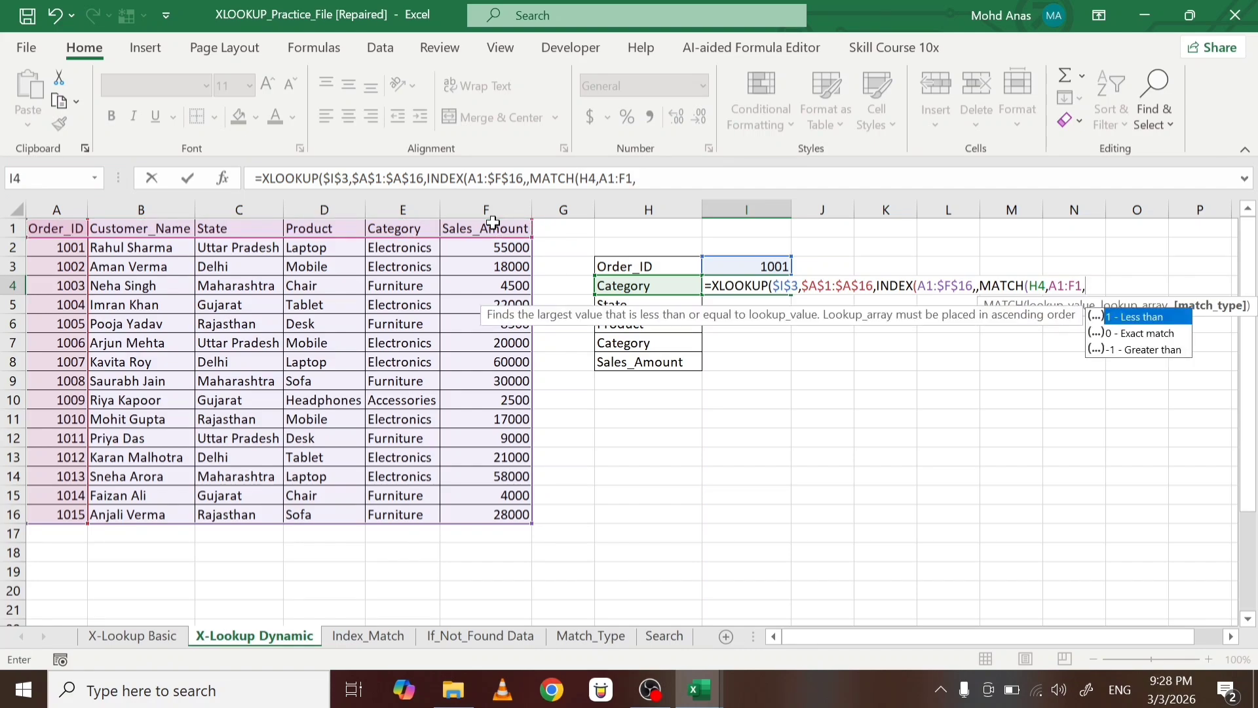
{"action": "type", "text": "0"}
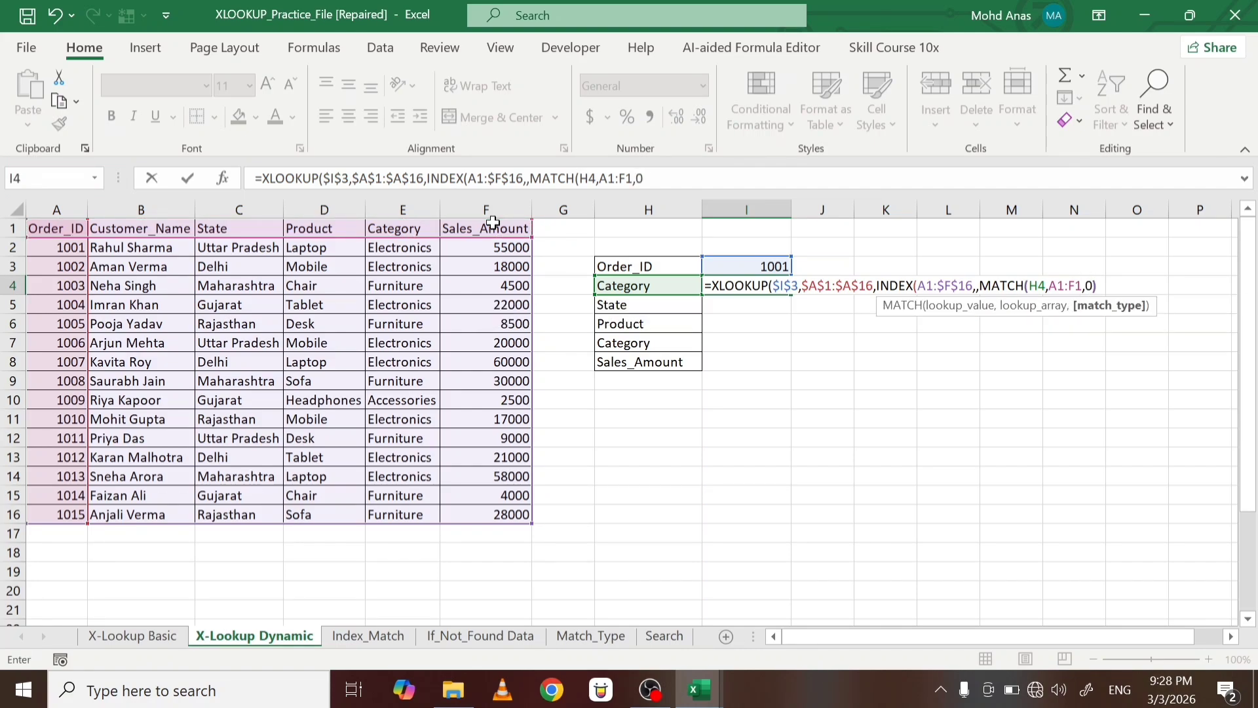
{"action": "type", "text": ")"}
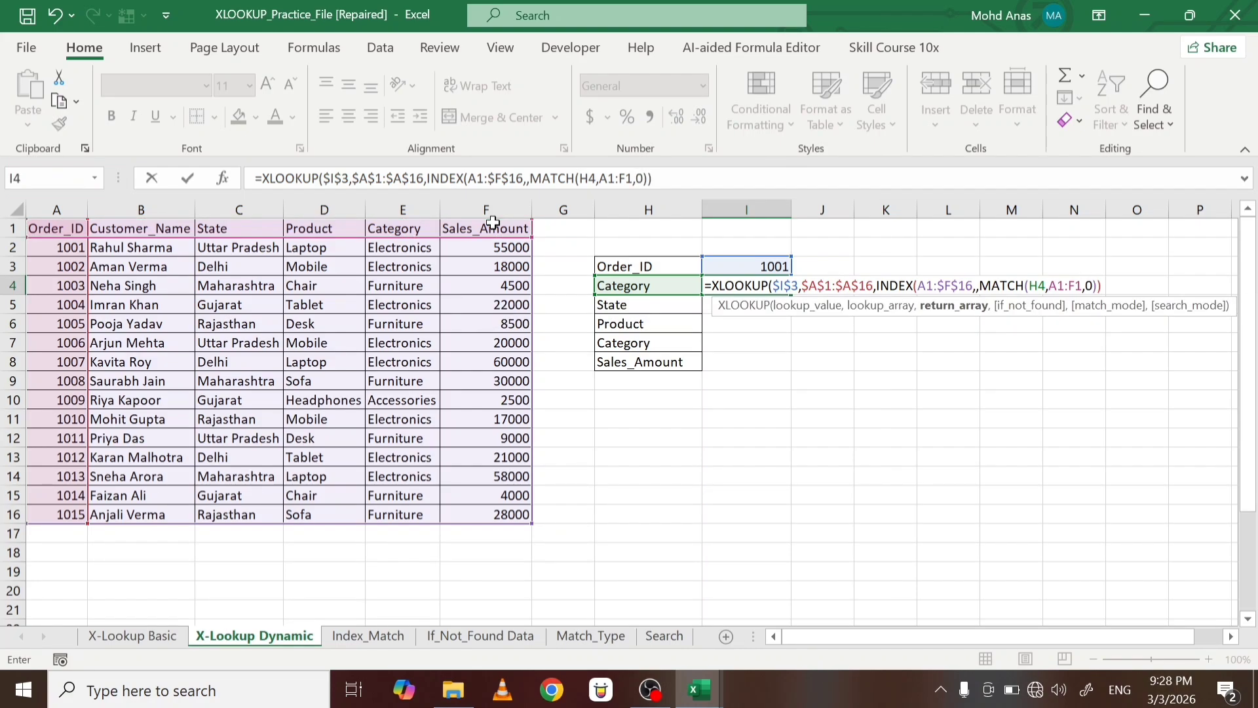
{"action": "type", "text": ")"}
{"action": "key", "text": "Return"}
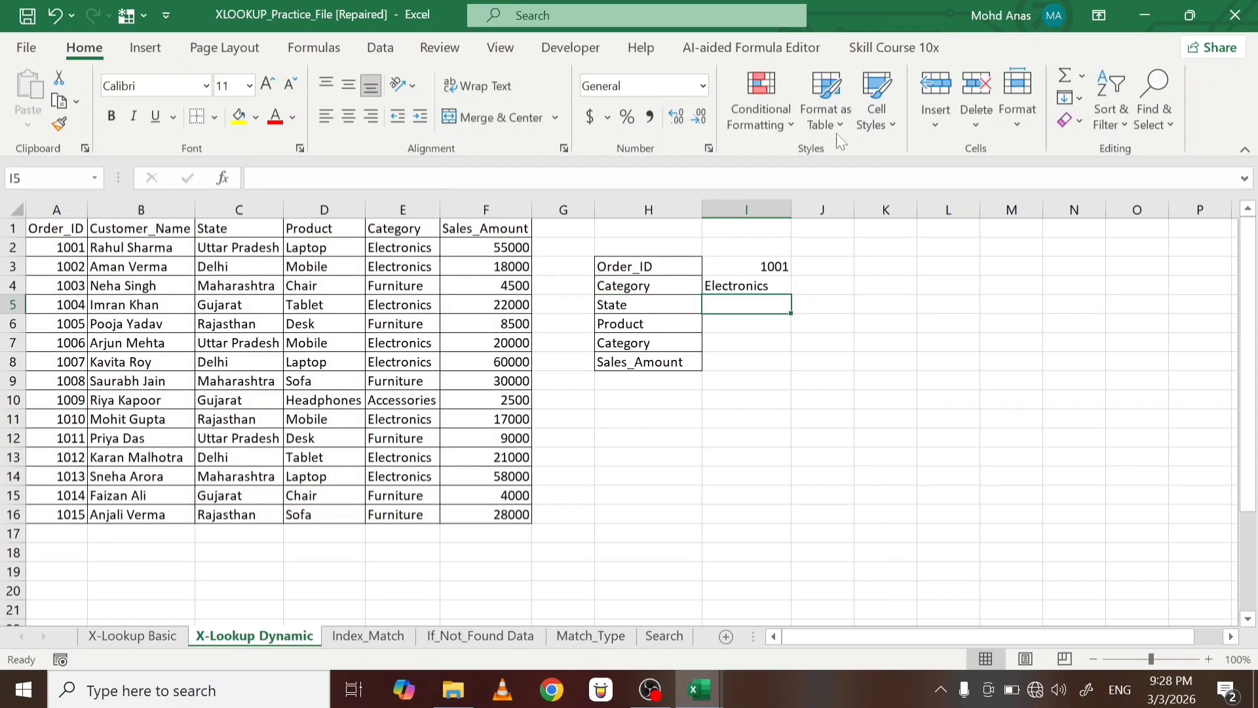
Try filling the I4 formula down through I8, and undo the fill
{"action": "left_click", "coordinate": [747, 287]}
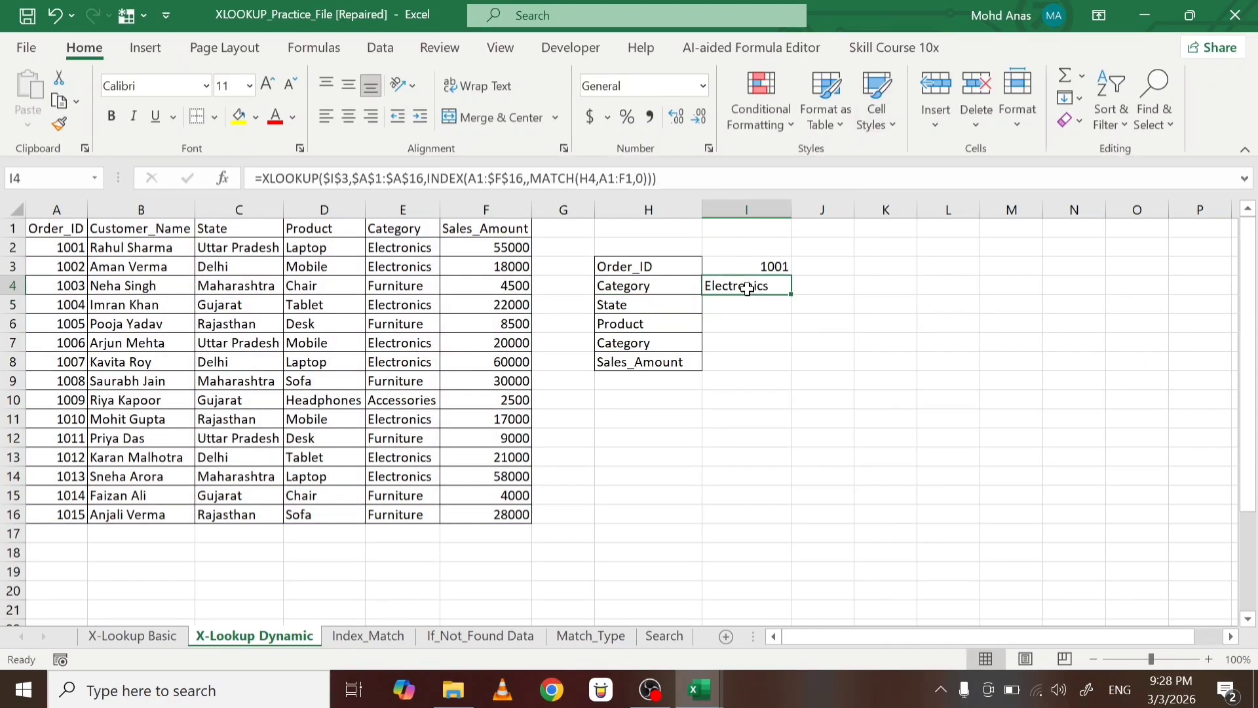
{"action": "double_click", "coordinate": [790, 294]}
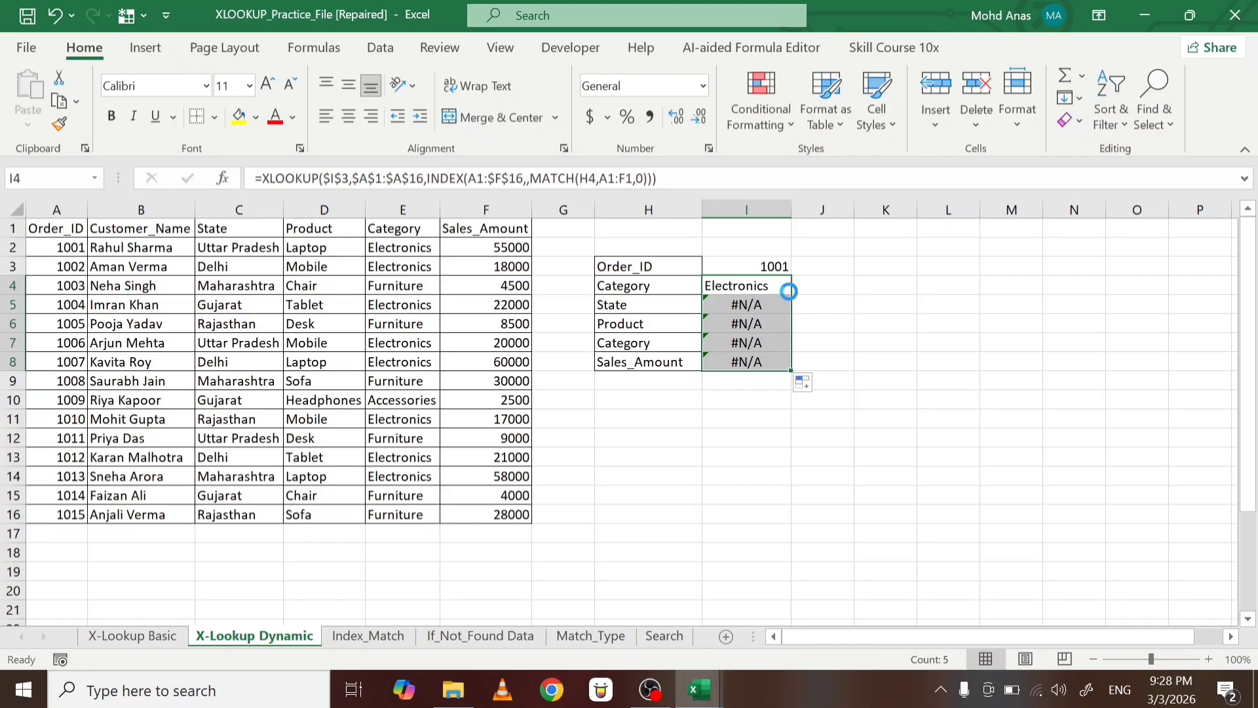
{"action": "key", "text": "ctrl+z"}
Make the I4 formula's references absolute: $A$1:$F$16 for INDEX, and $H$4 and $A$1:$F$1 for MATCH
{"action": "key", "text": "F2"}
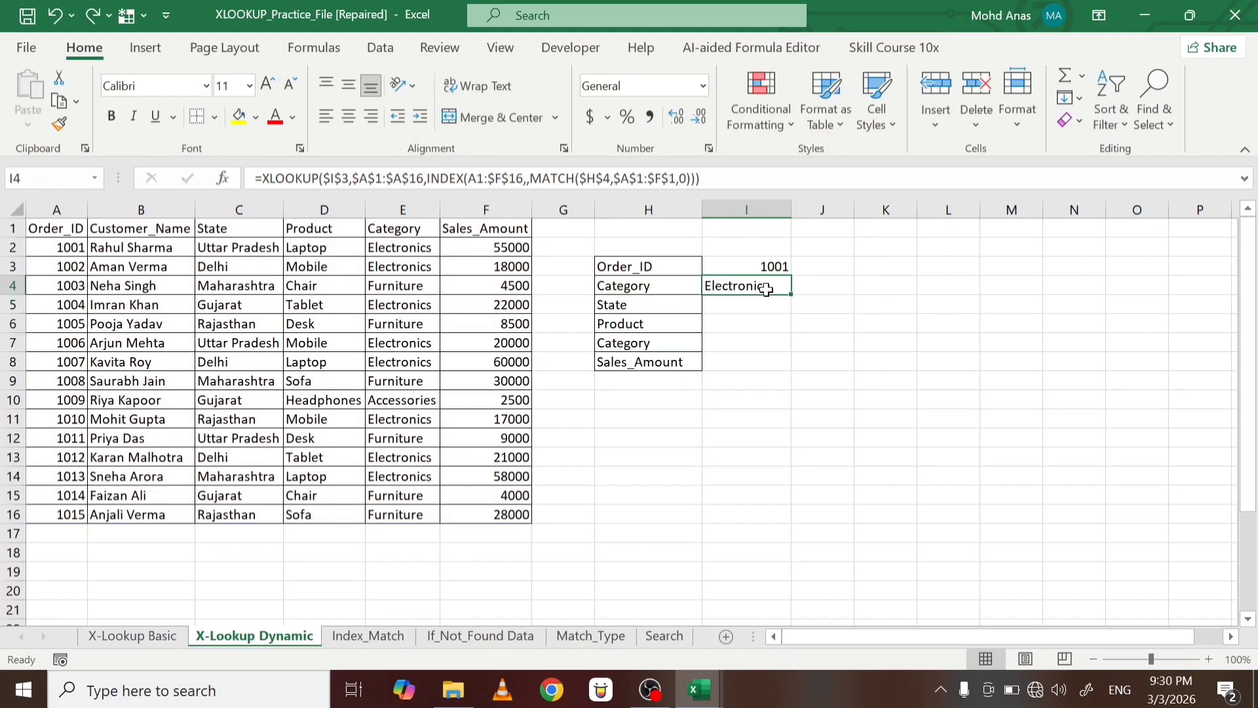
{"action": "key", "text": "F2"}
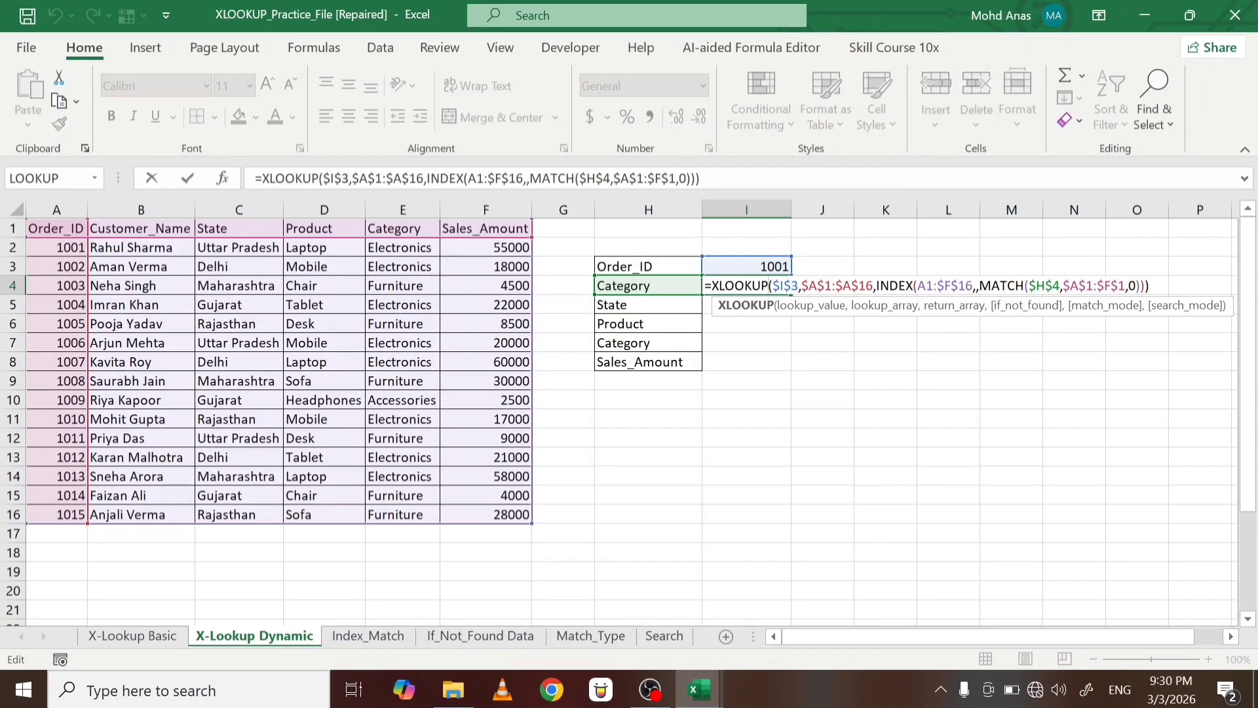
{"action": "key", "text": "shift+Right"}
{"action": "key", "text": "shift+Right"}
{"action": "key", "text": "shift+Right"}
{"action": "key", "text": "shift+Right"}
{"action": "key", "text": "shift+Right"}
{"action": "key", "text": "shift+Right"}
{"action": "key", "text": "shift+Right"}
{"action": "key", "text": "shift+Right"}
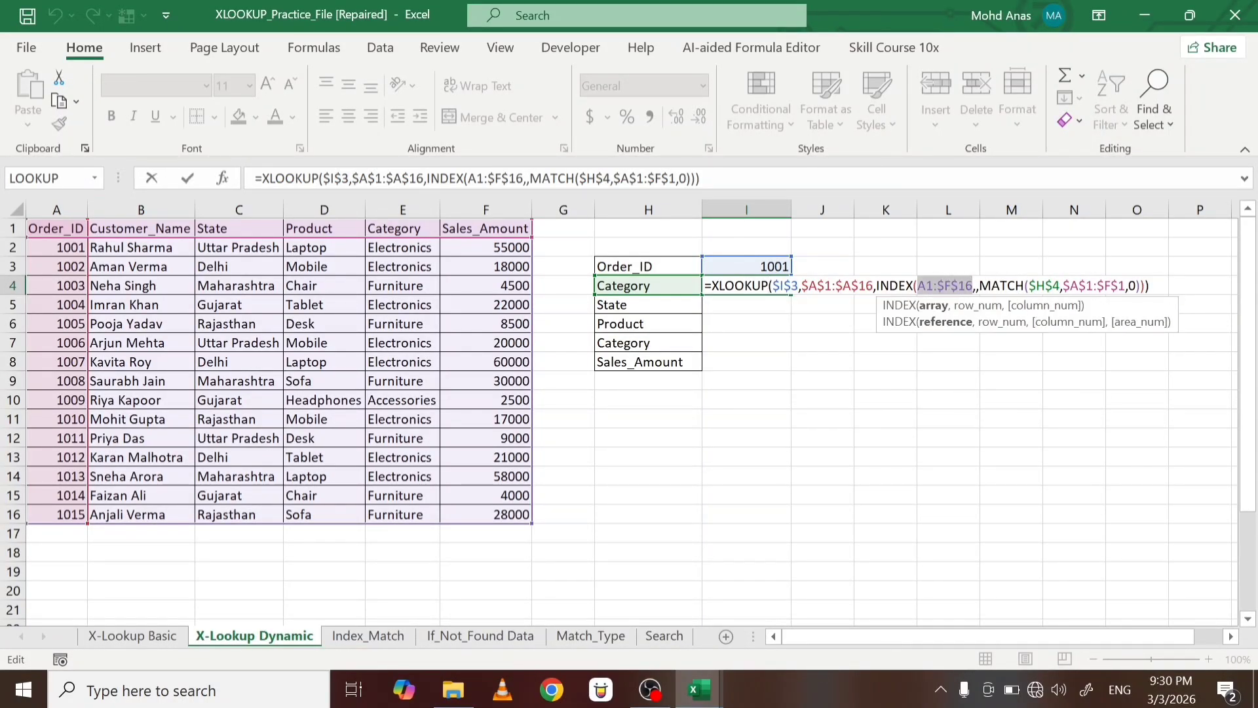
{"action": "key", "text": "F4"}
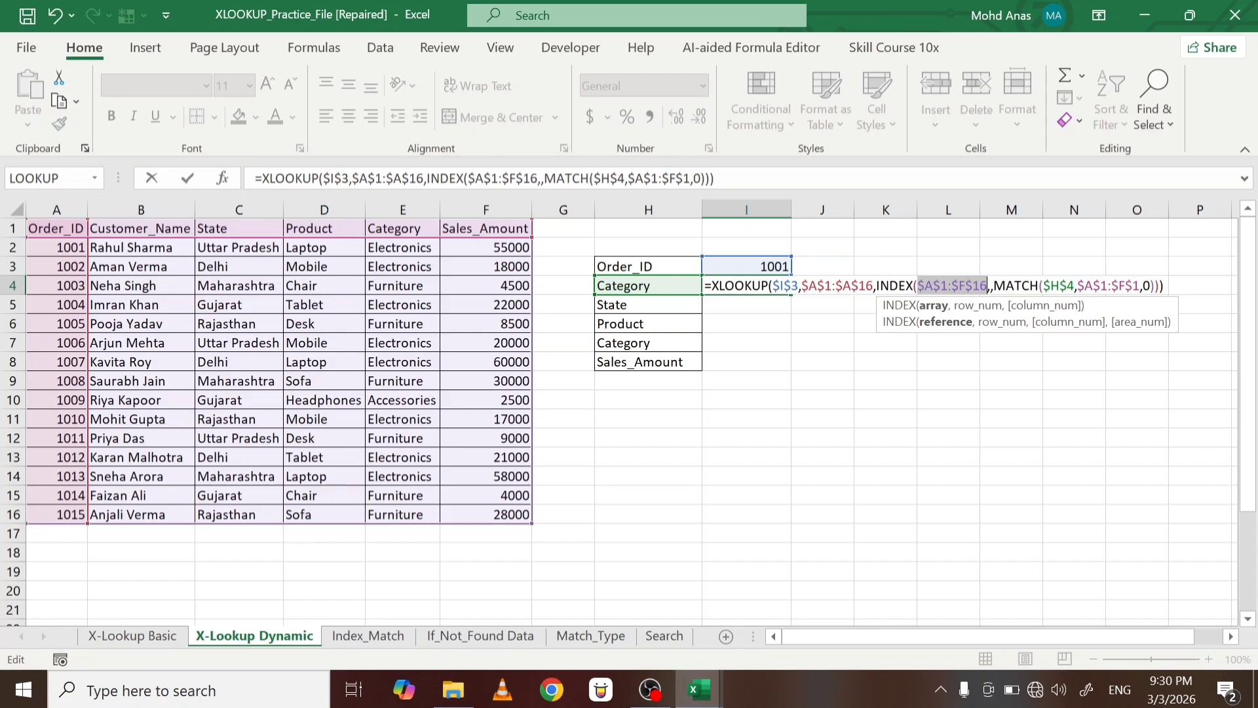
{"action": "key", "text": "Return"}
Try filling the fully locked I4 formula down to I8, and undo that fill
{"action": "left_click", "coordinate": [775, 289]}
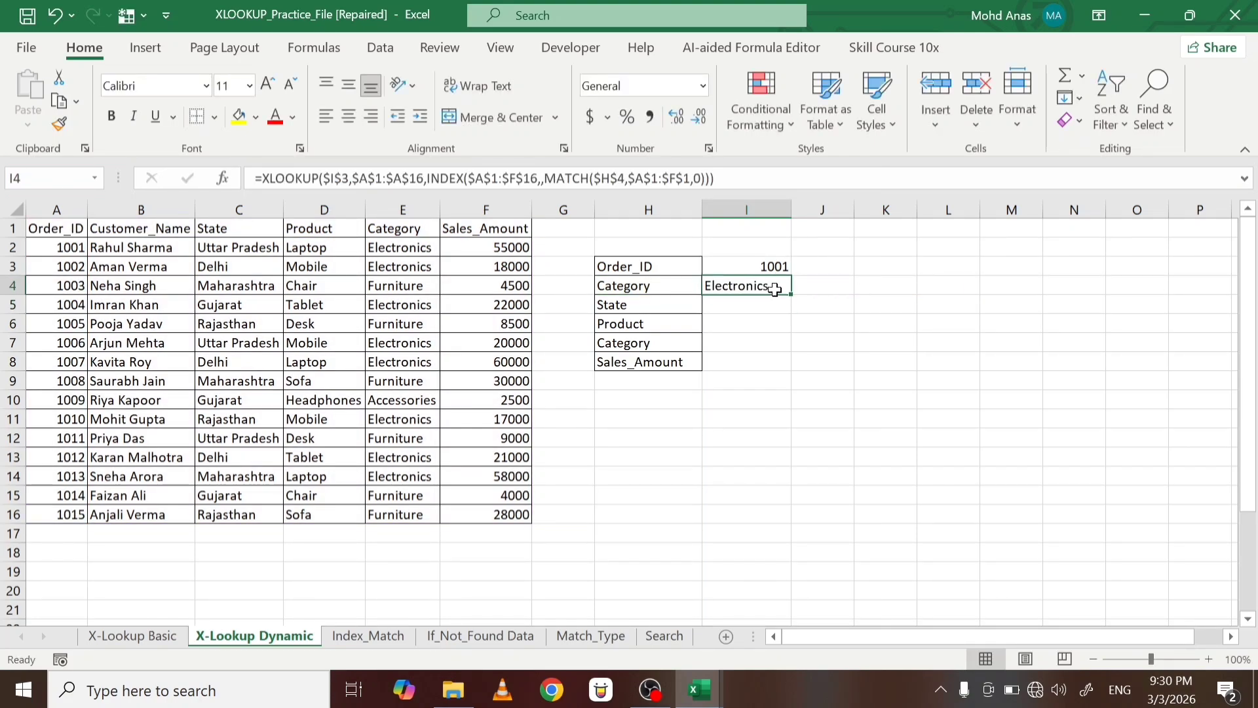
{"action": "double_click", "coordinate": [791, 294]}
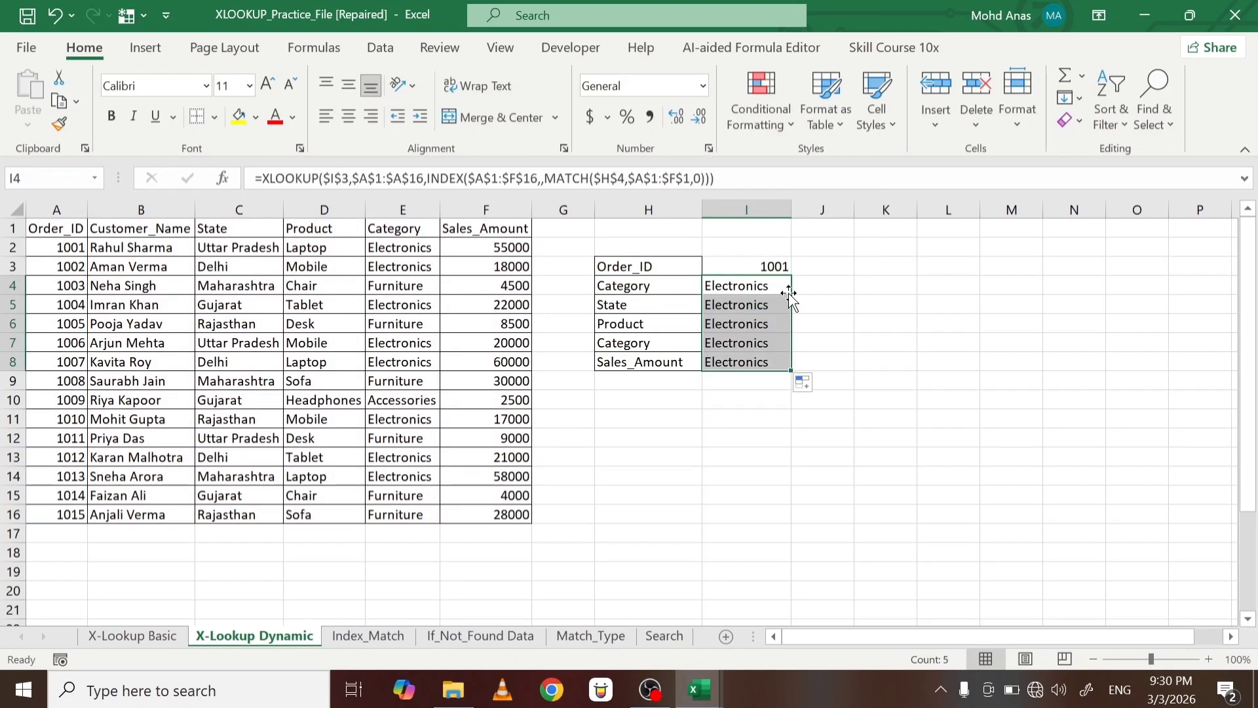
{"action": "left_click", "coordinate": [771, 306]}
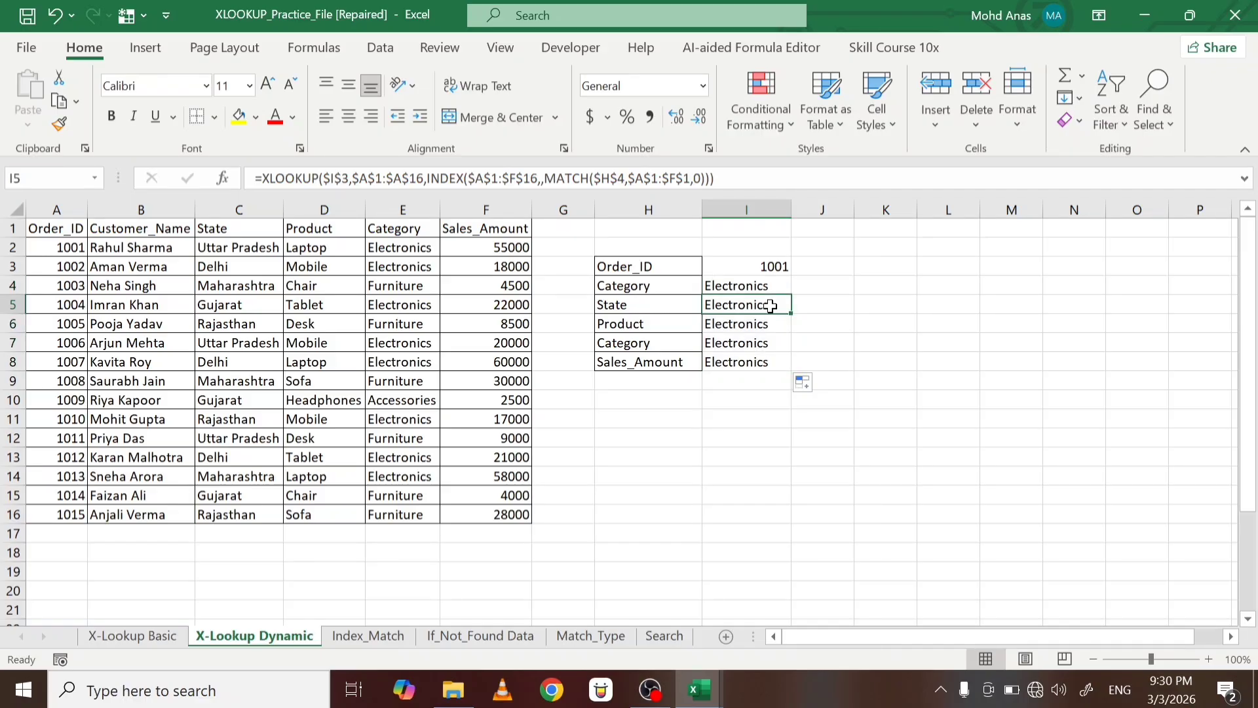
{"action": "key", "text": "Up"}
{"action": "key", "text": "ctrl+z"}
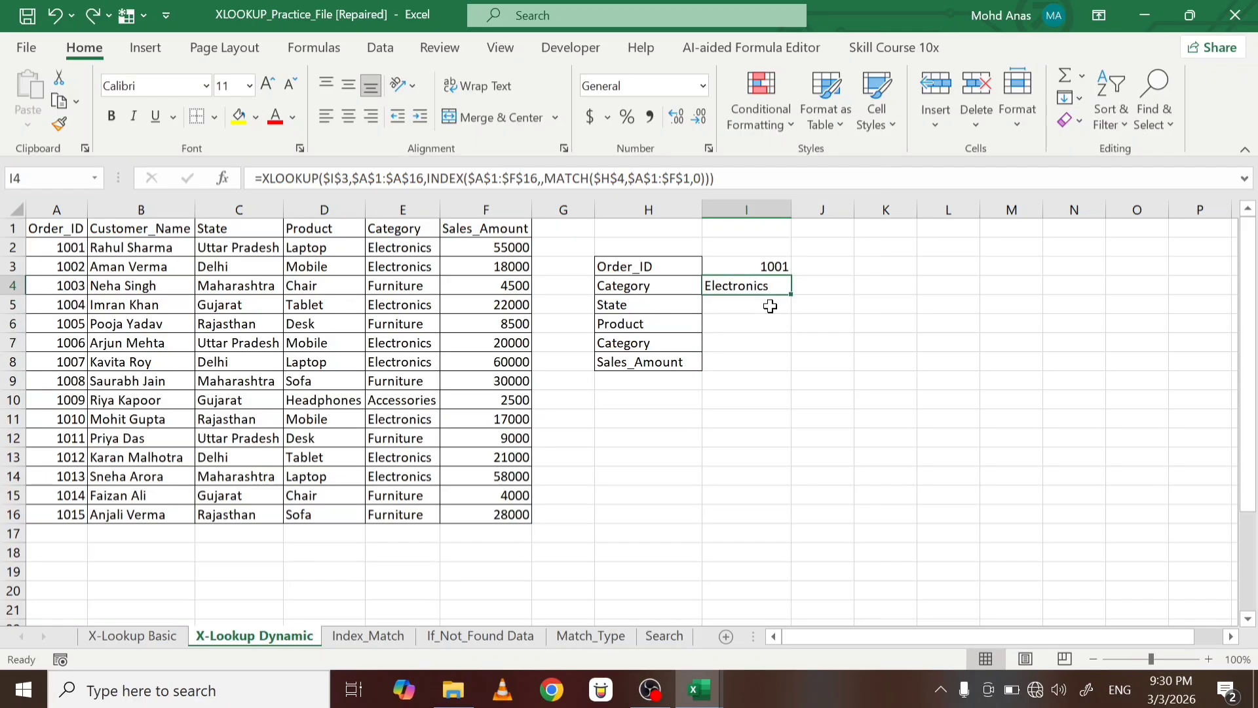
Change the MATCH lookup value in the I4 formula to the relative reference H4
{"action": "key", "text": "F2"}
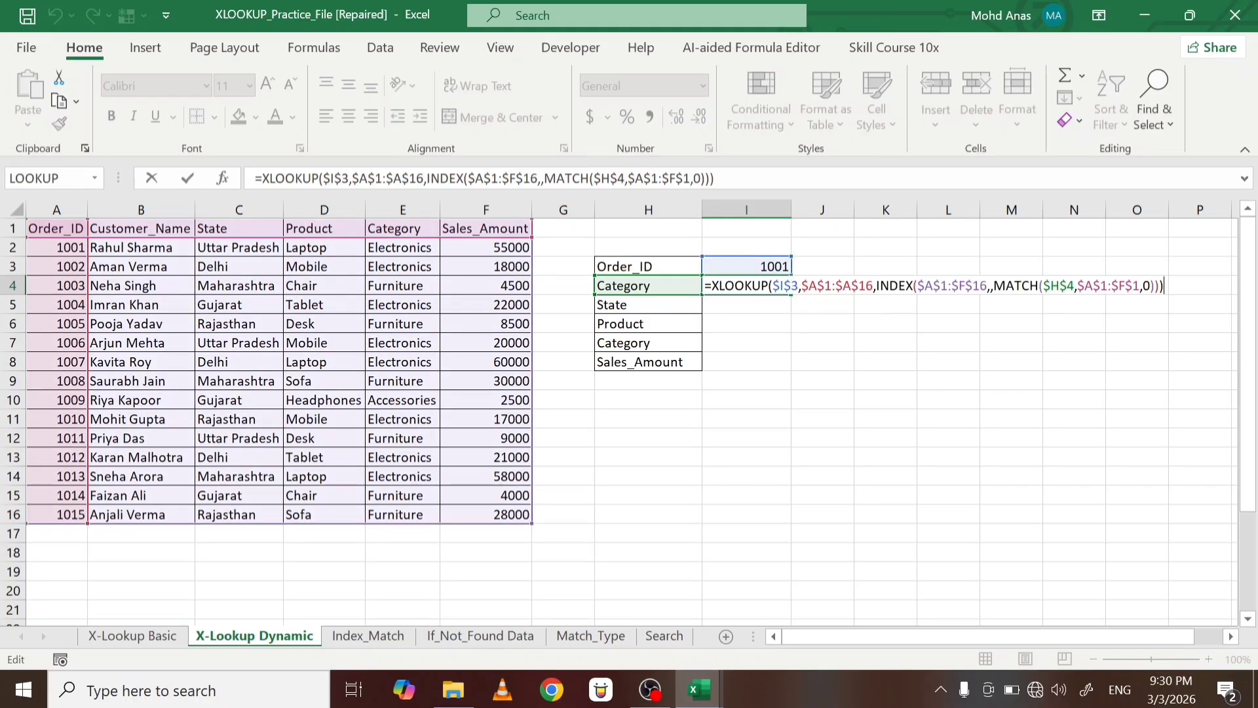
{"action": "key", "text": "shift+Left"}
{"action": "key", "text": "shift+Left"}
{"action": "key", "text": "shift+Left"}
{"action": "key", "text": "shift+Left"}
{"action": "key", "text": "F4"}
{"action": "key", "text": "F4"}
{"action": "key", "text": "F4"}
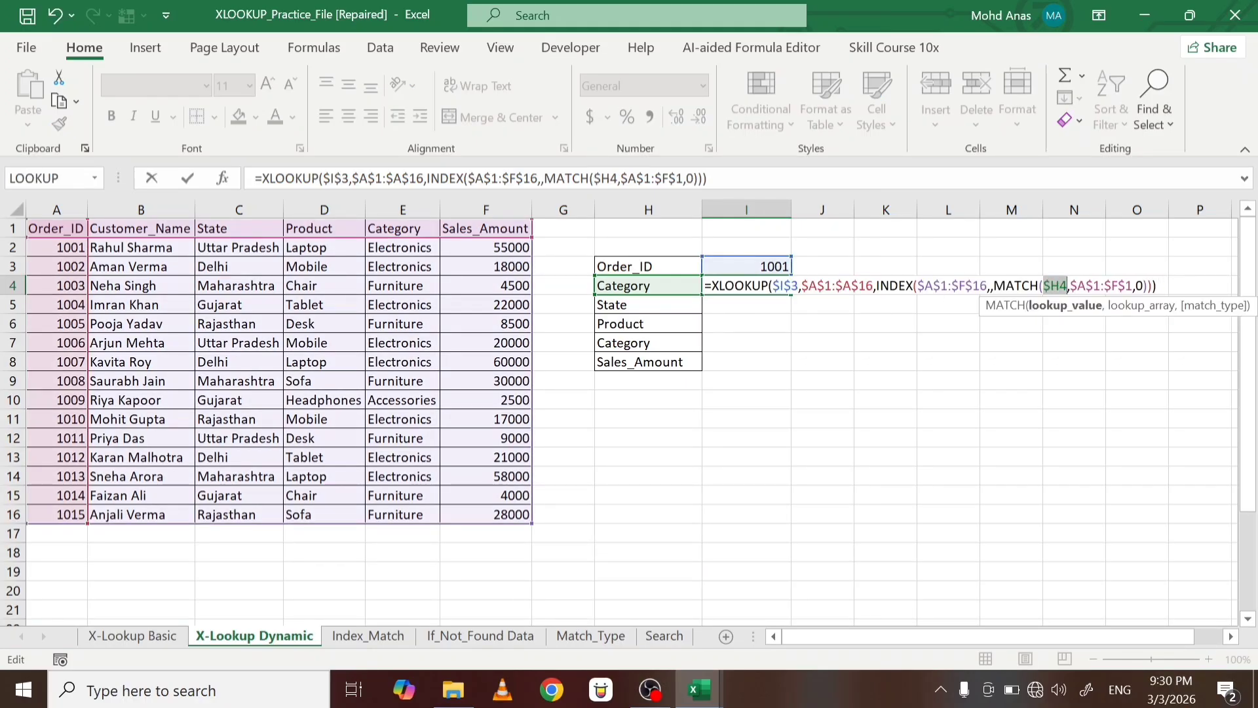
{"action": "key", "text": "Return"}
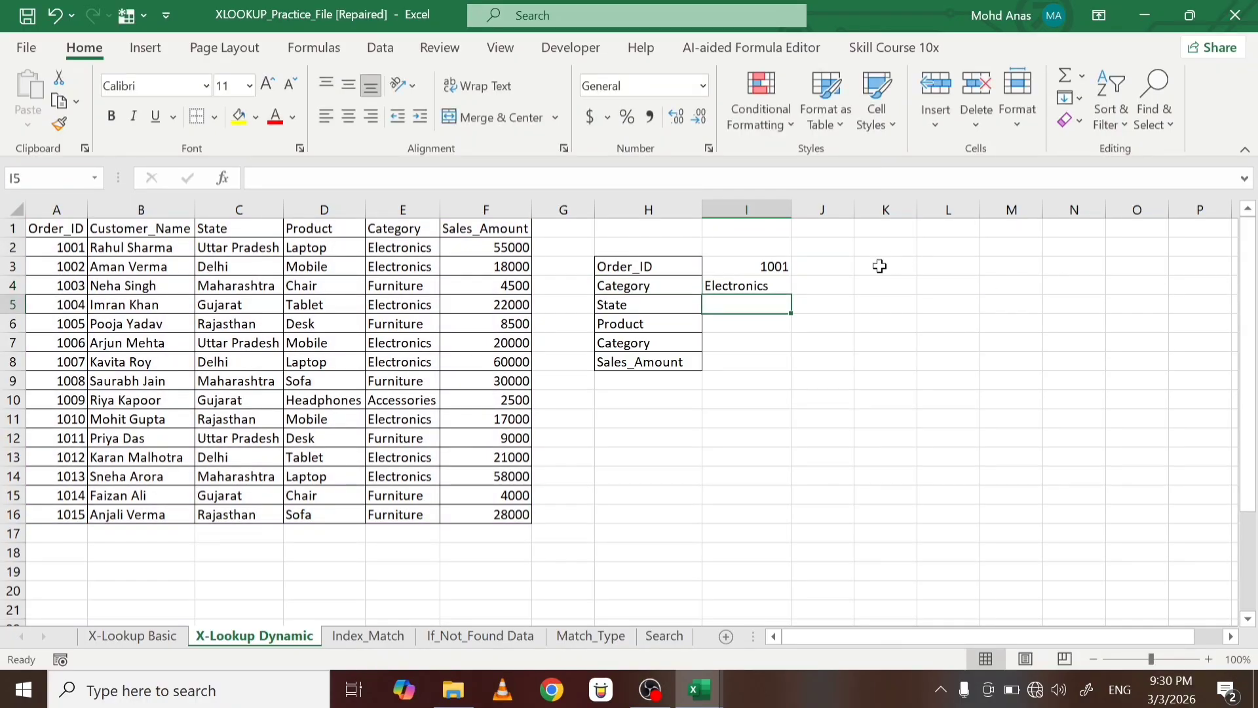
Fill the corrected I4 formula down through I8 and left-align the filled cells
{"action": "left_click", "coordinate": [783, 285]}
{"action": "double_click", "coordinate": [791, 295]}
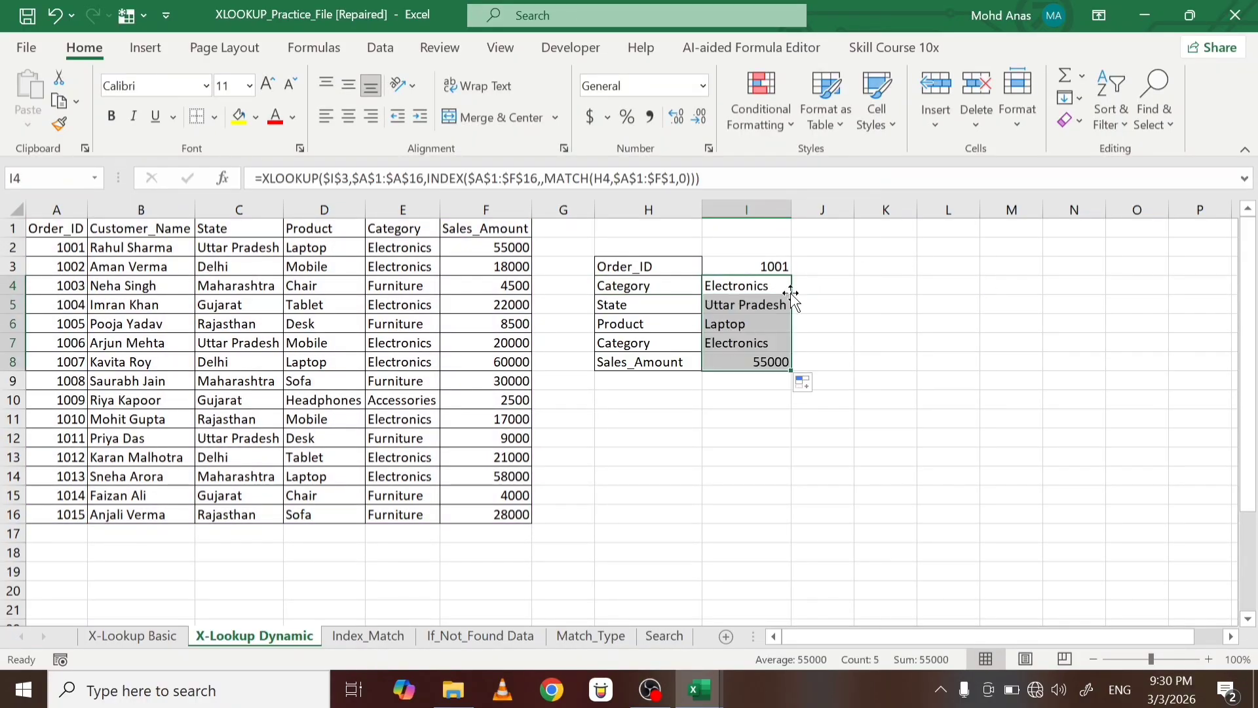
{"action": "left_click", "coordinate": [331, 122]}
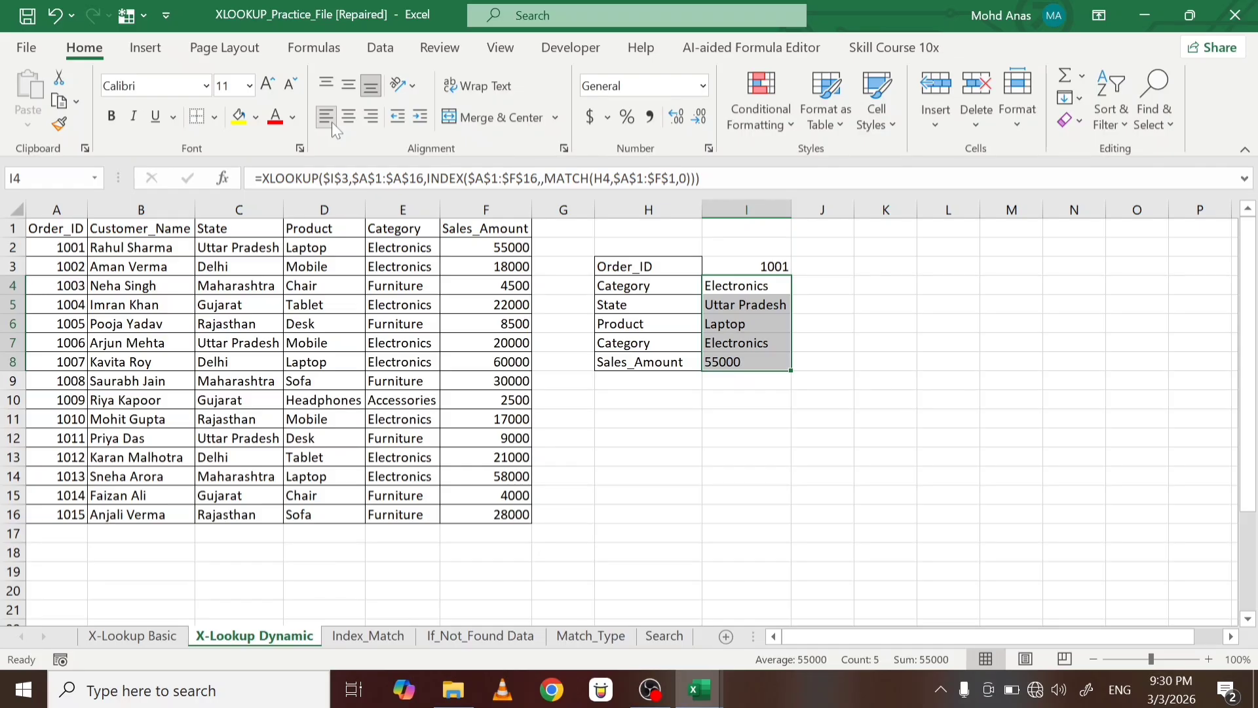
Copy the lookup block H3:I8 from X-Lookup Dynamic to H3 on the If_Not_Found Data sheet, and autofit column I
{"action": "left_click", "coordinate": [396, 637]}
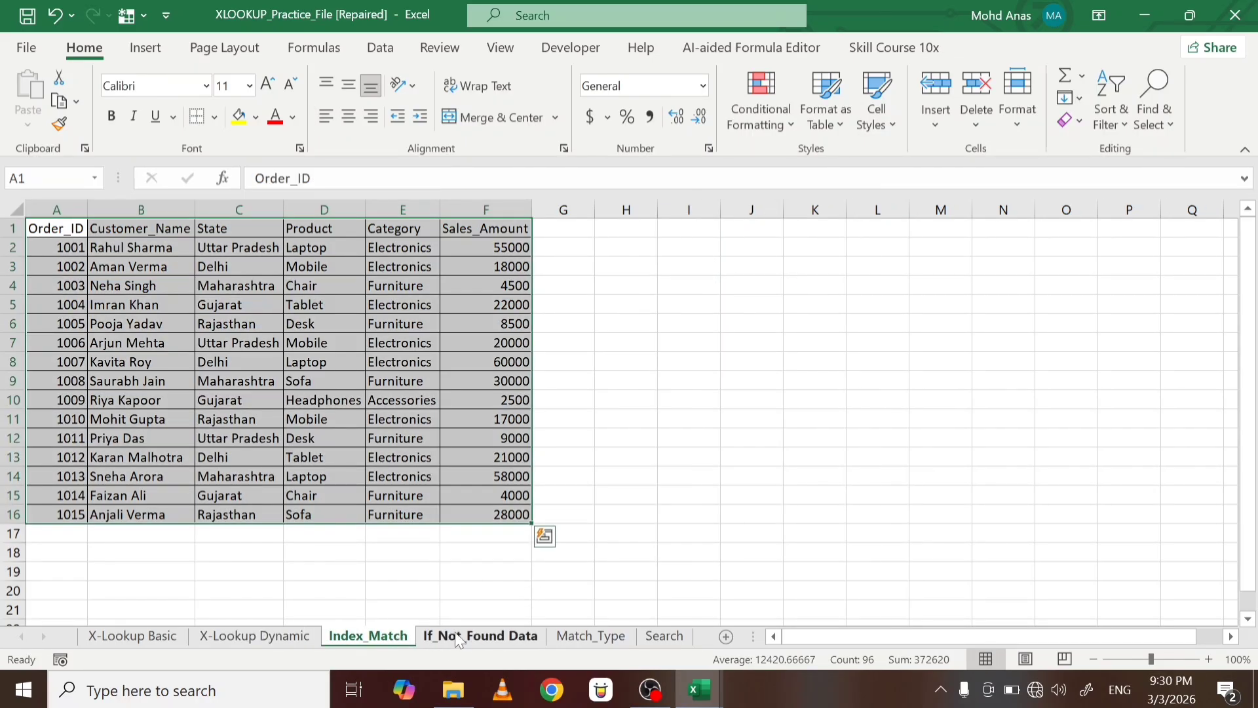
{"action": "left_click", "coordinate": [457, 637]}
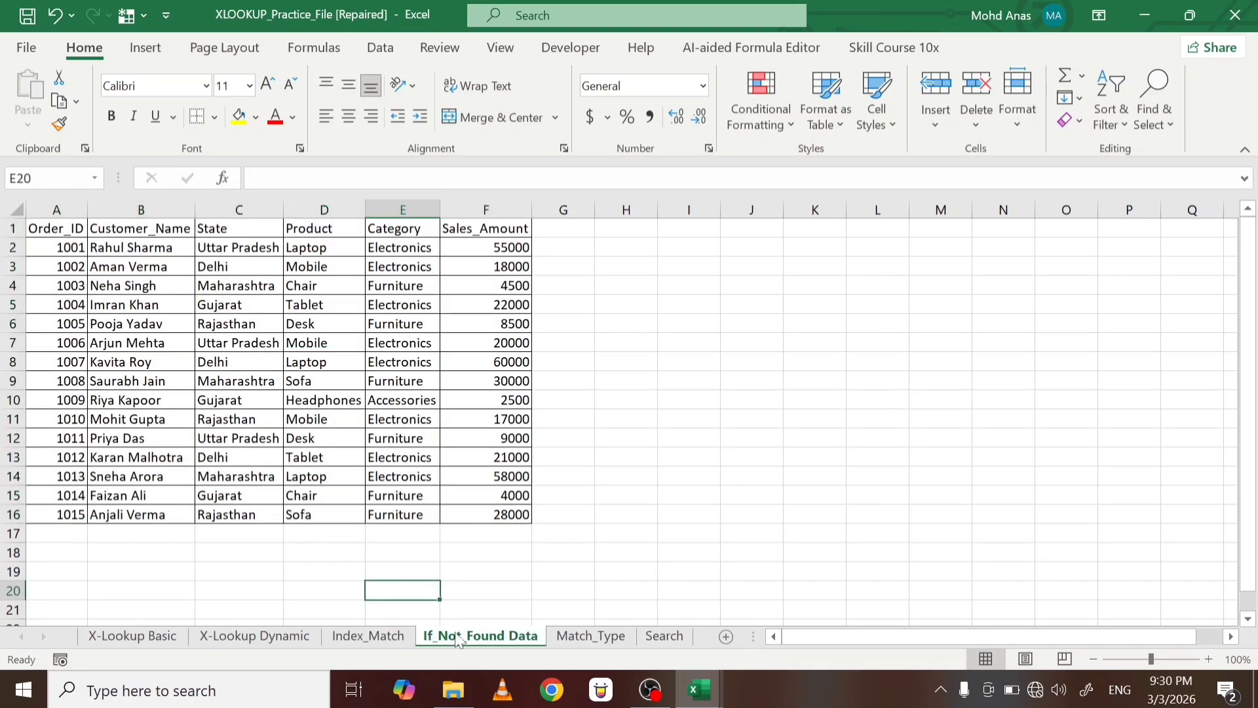
{"action": "left_click", "coordinate": [281, 639]}
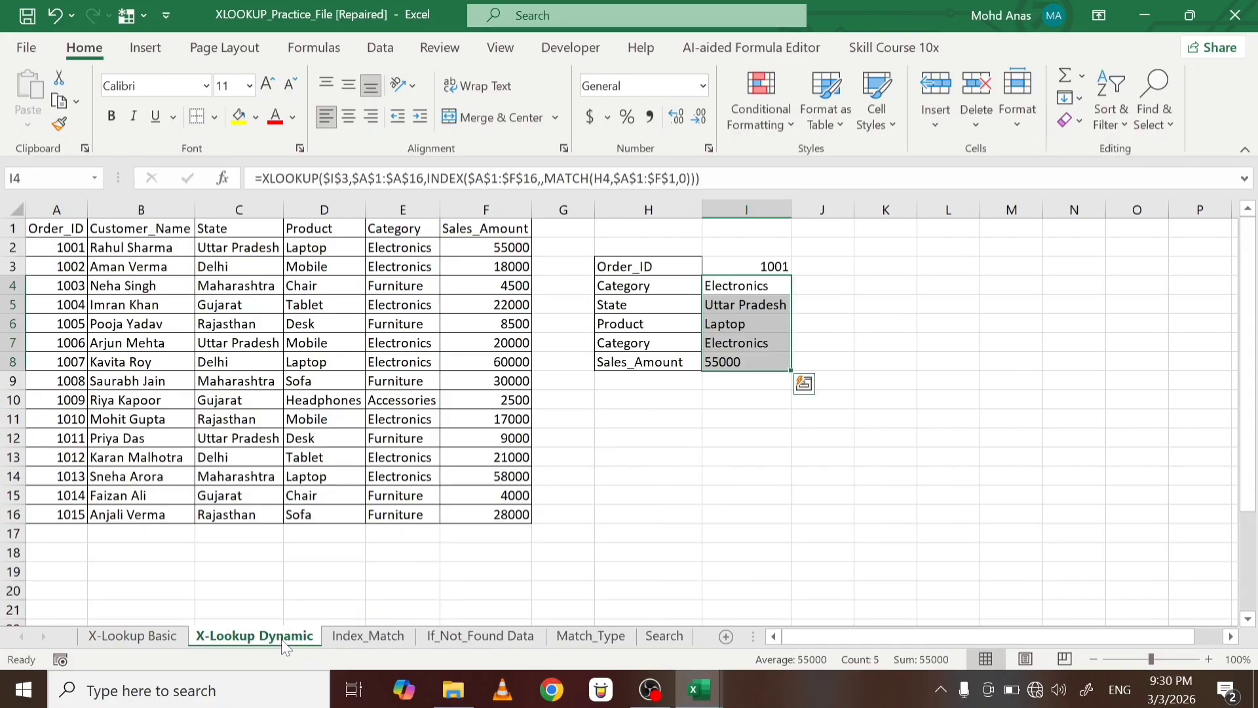
{"action": "left_click", "coordinate": [639, 268]}
{"action": "left_click_drag", "start_coordinate": [639, 267], "coordinate": [734, 357]}
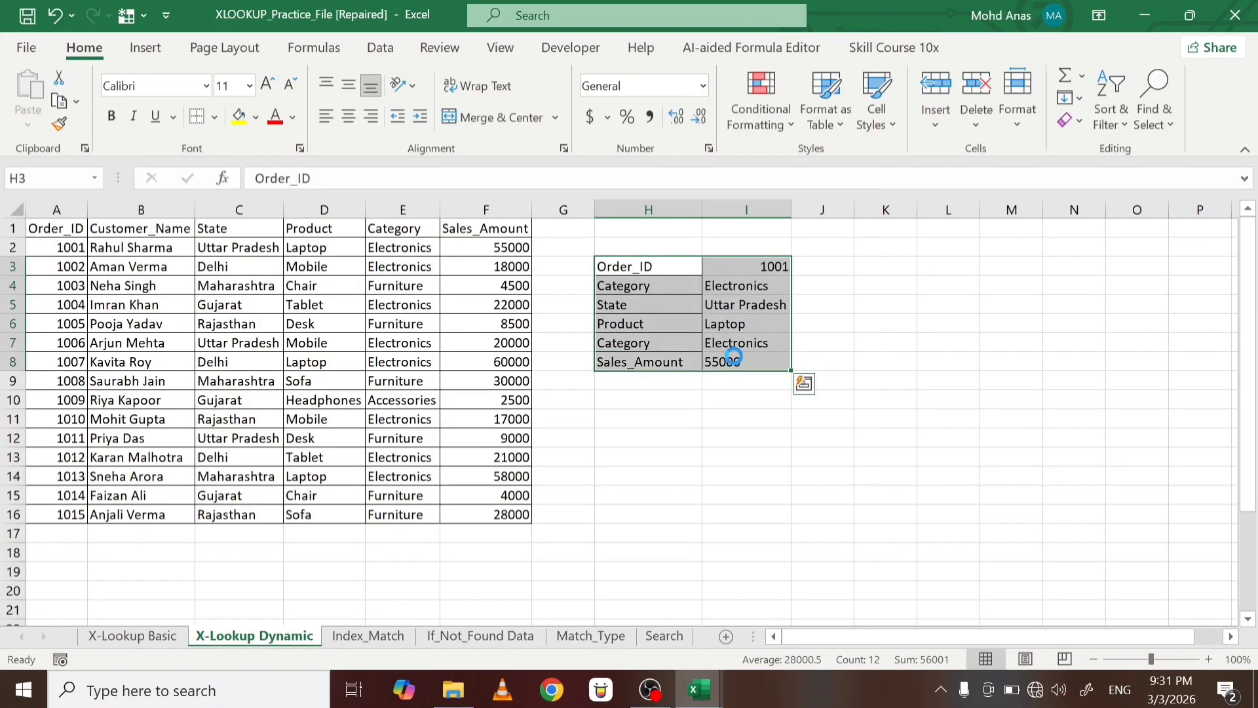
{"action": "key", "text": "ctrl+c"}
{"action": "left_click", "coordinate": [481, 637]}
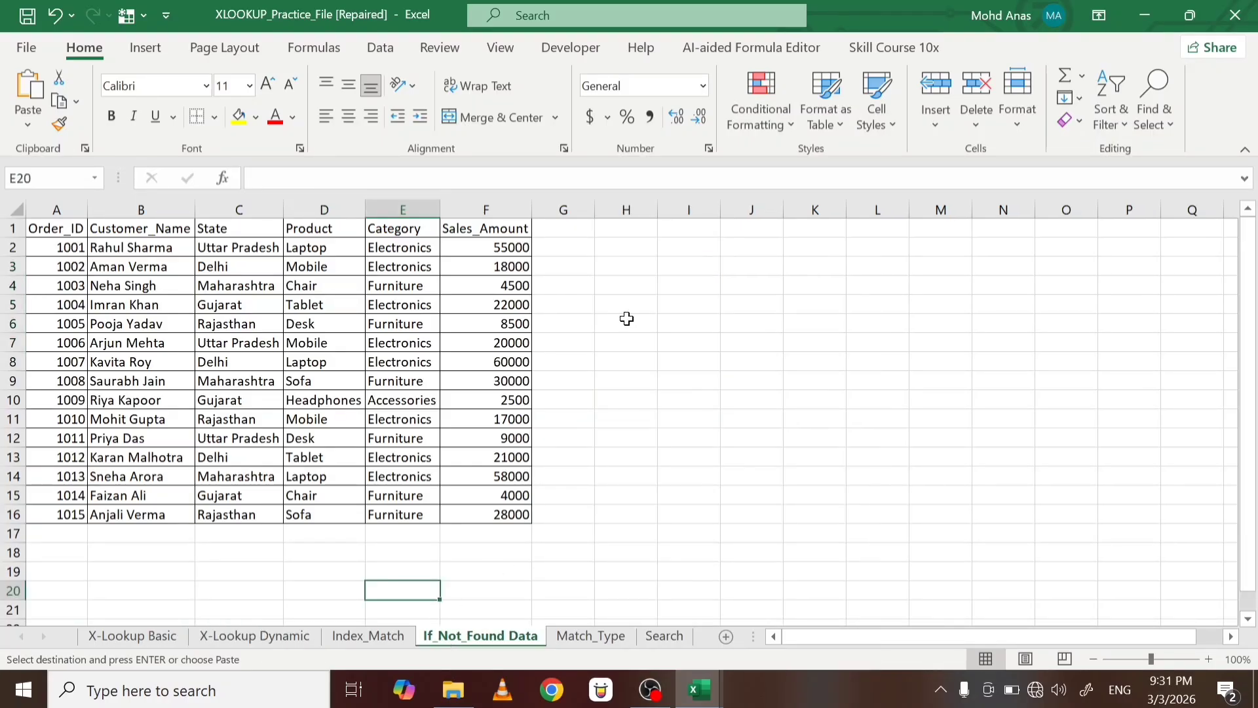
{"action": "left_click", "coordinate": [628, 268]}
{"action": "key", "text": "ctrl+v"}
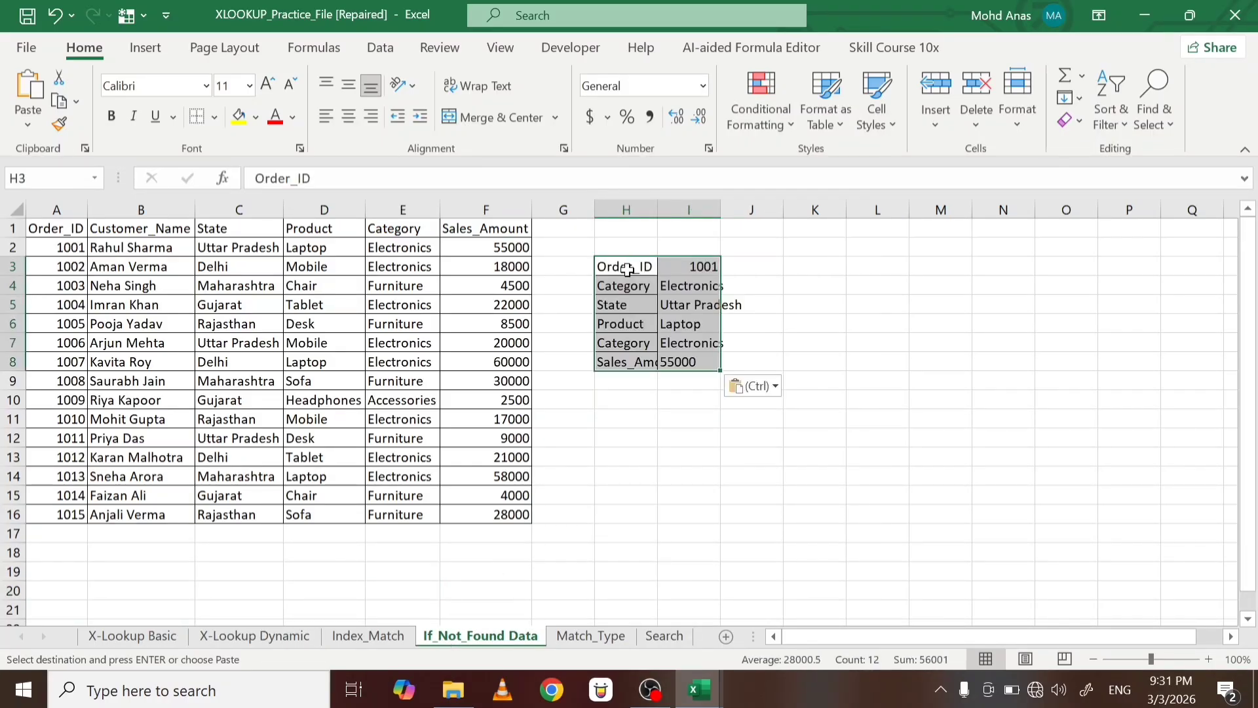
{"action": "double_click", "coordinate": [722, 213]}
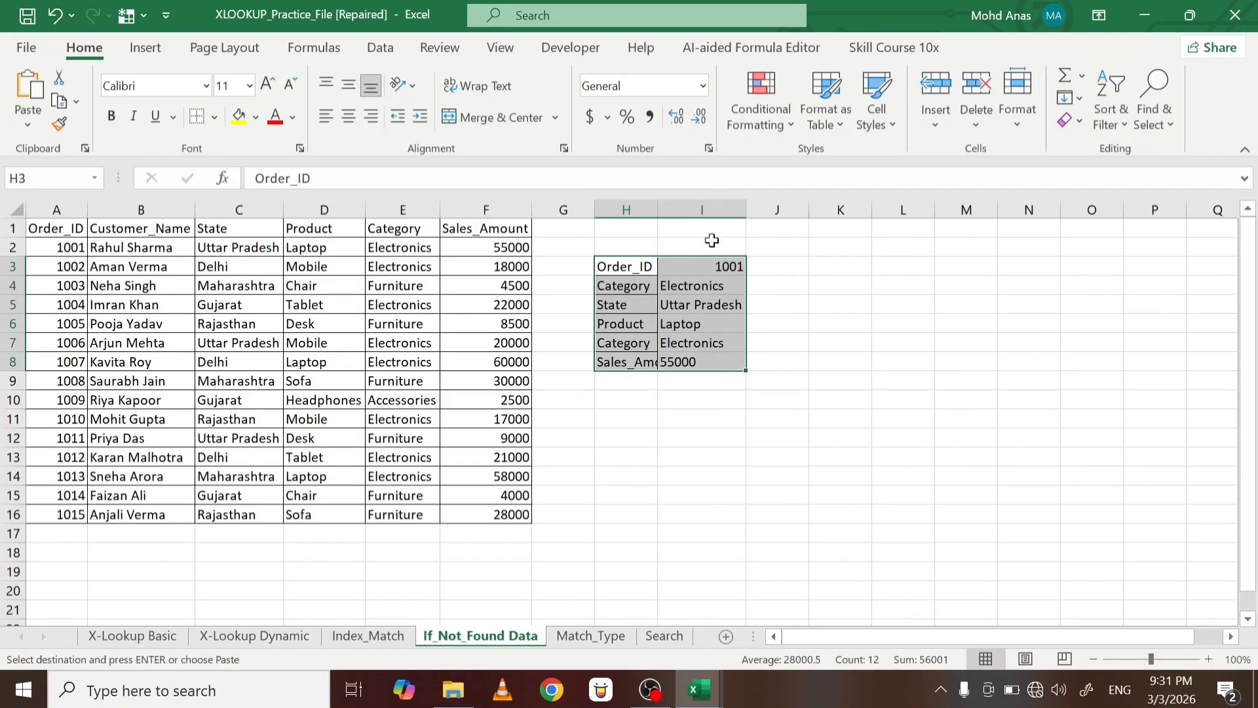
Try an order ID missing from the table in I3, and undo the entry
{"action": "left_click", "coordinate": [702, 261]}
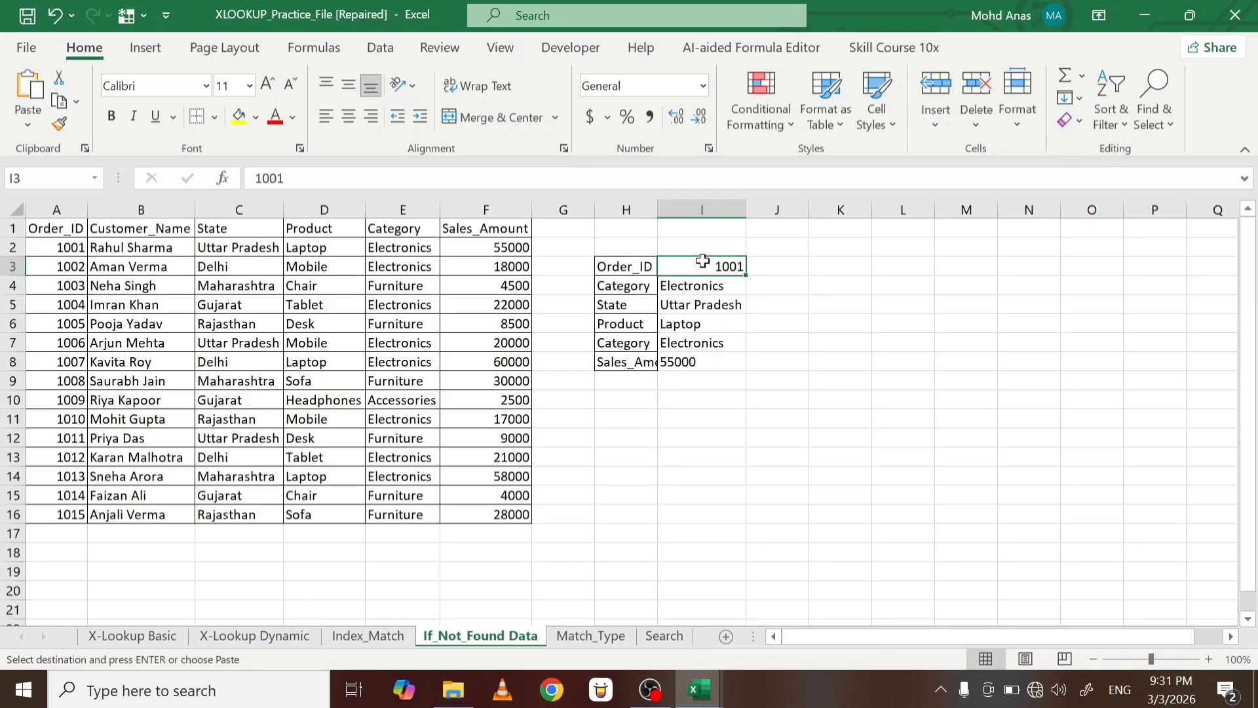
{"action": "type", "text": "101"}
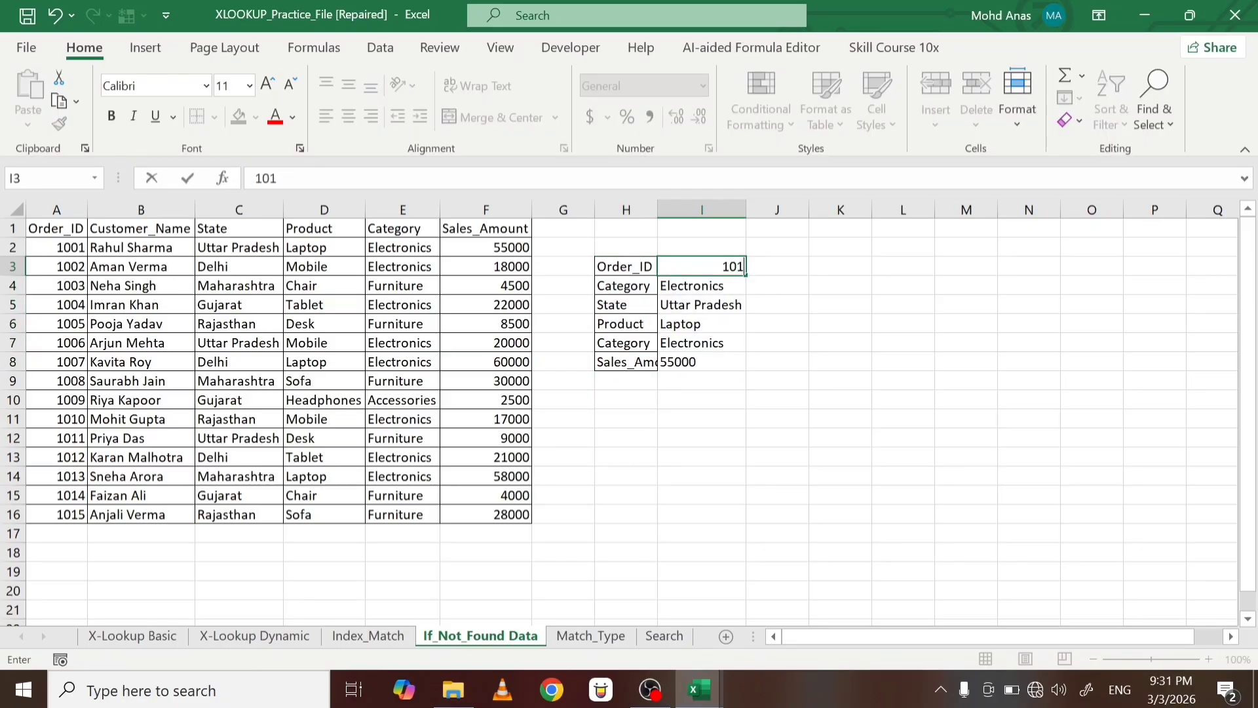
{"action": "type", "text": "6"}
{"action": "key", "text": "ctrl+Return"}
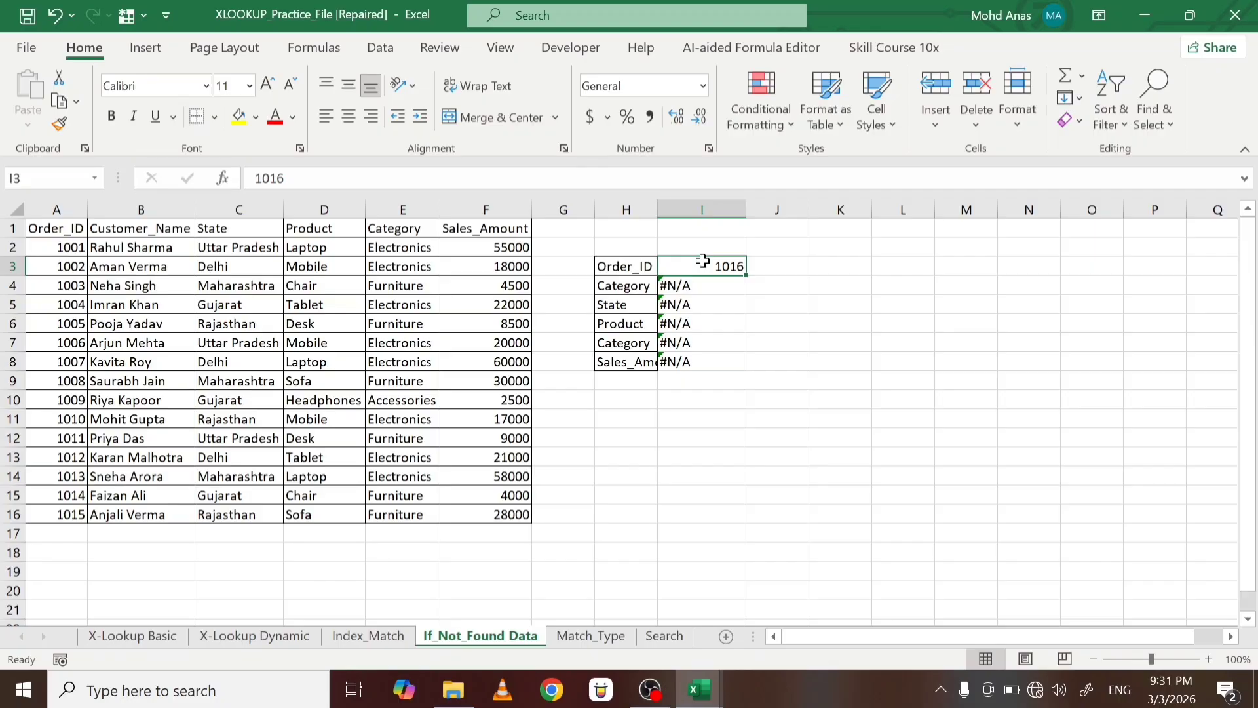
{"action": "key", "text": "ctrl+z"}
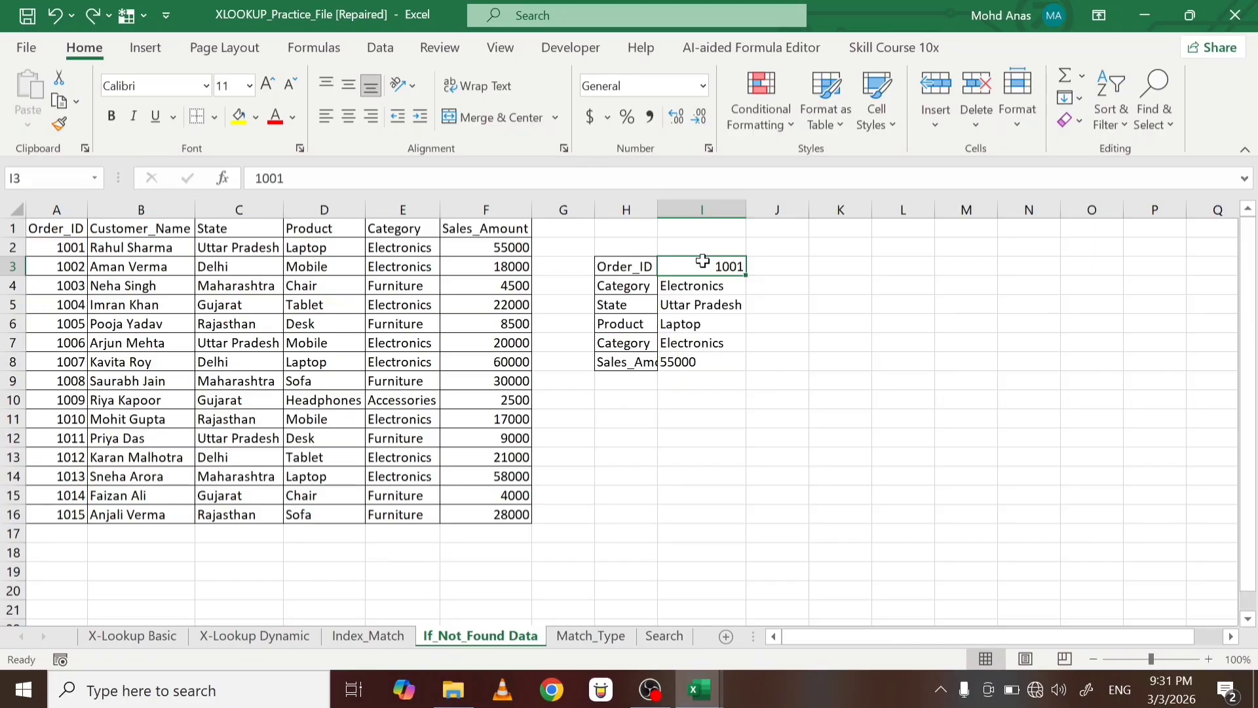
Add "Wrong Order ID" as the if_not_found argument of the XLOOKUP formula in I4
{"action": "key", "text": "Down"}
{"action": "key", "text": "F2"}
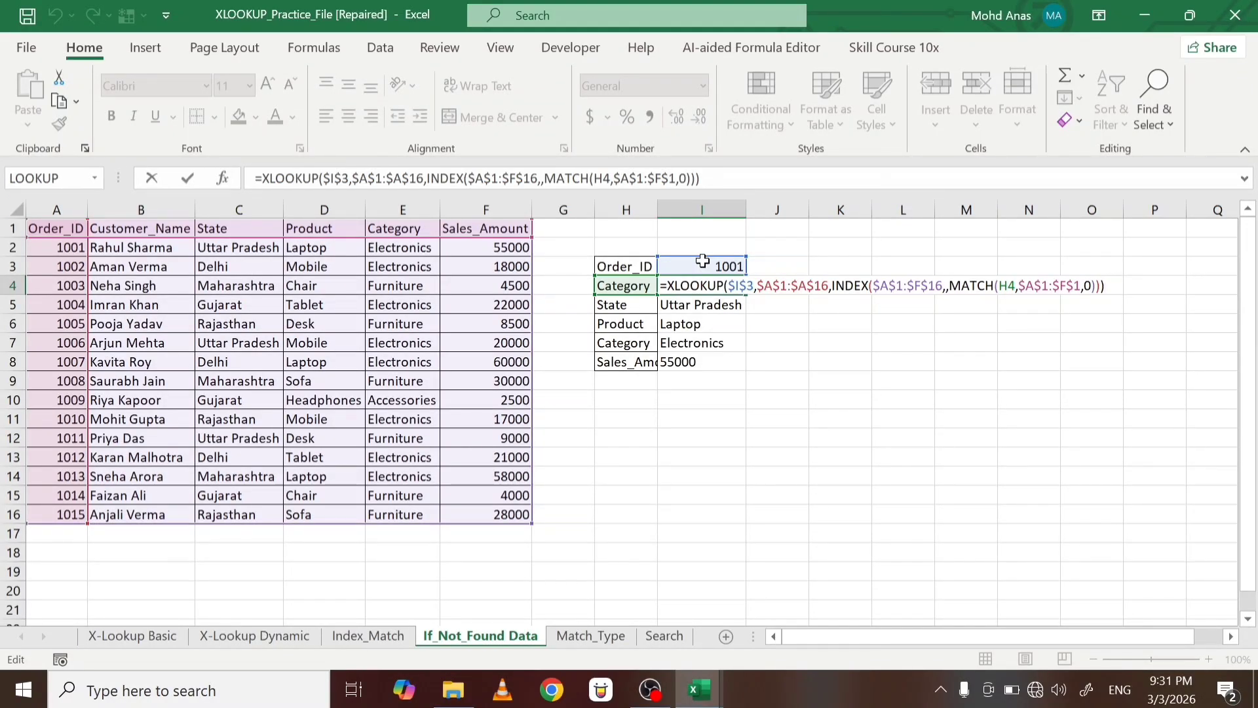
{"action": "key", "text": "BackSpace"}
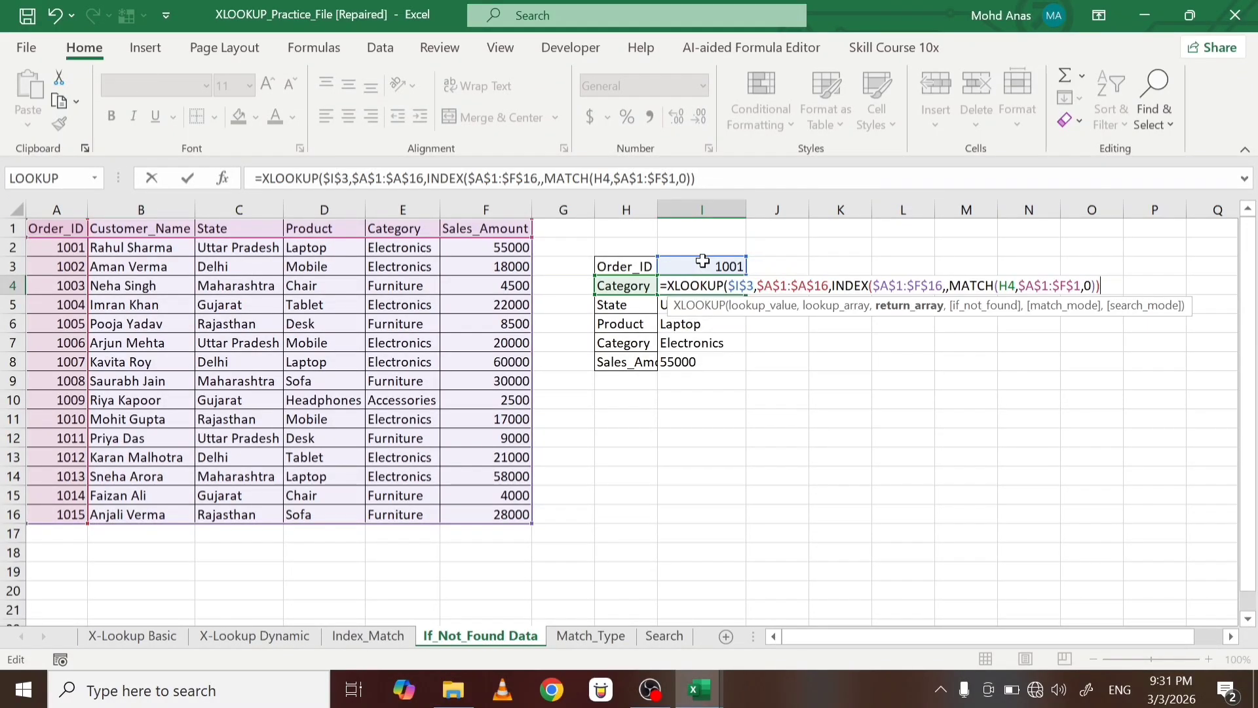
{"action": "type", "text": ","}
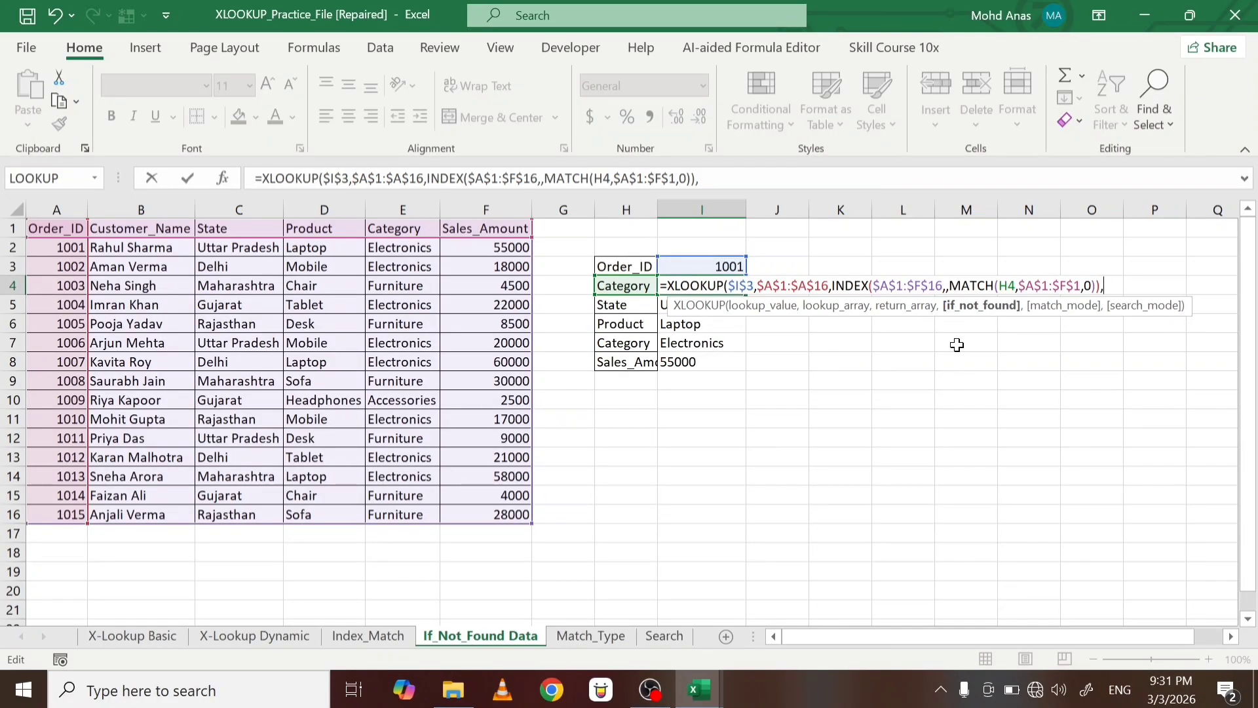
{"action": "type", "text": "\"Wrong Order"}
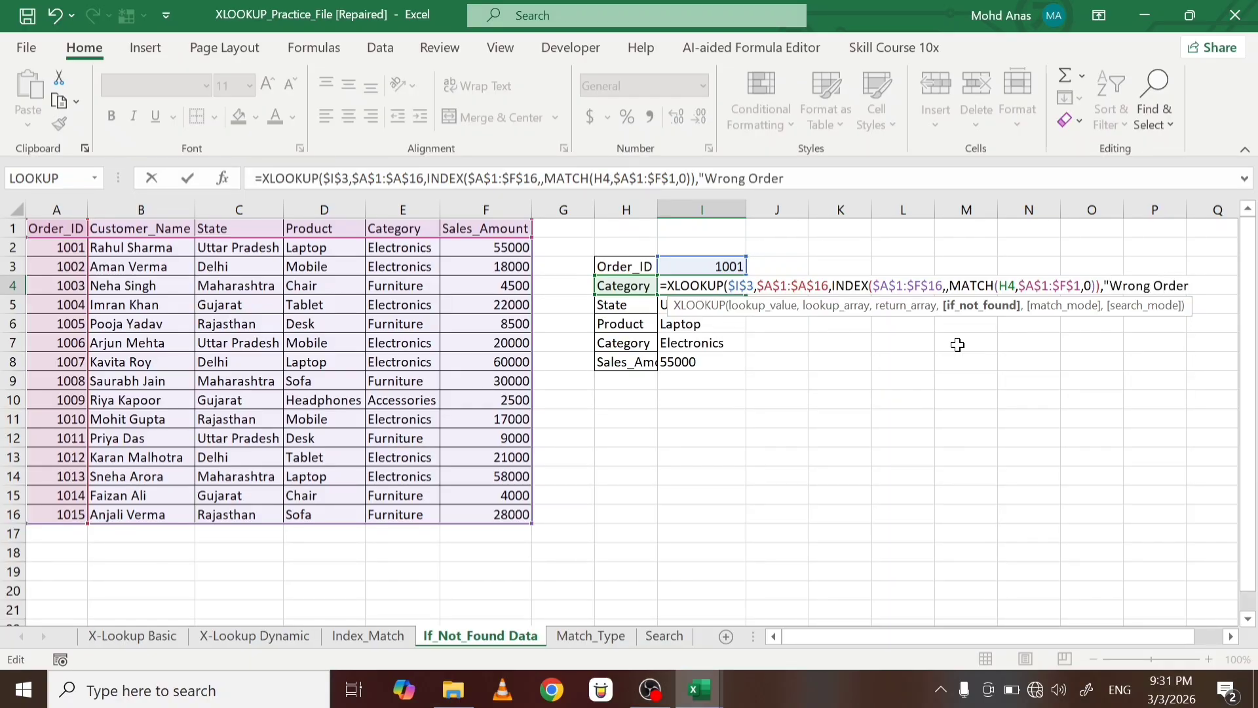
{"action": "type", "text": " ID\")"}
{"action": "key", "text": "Return"}
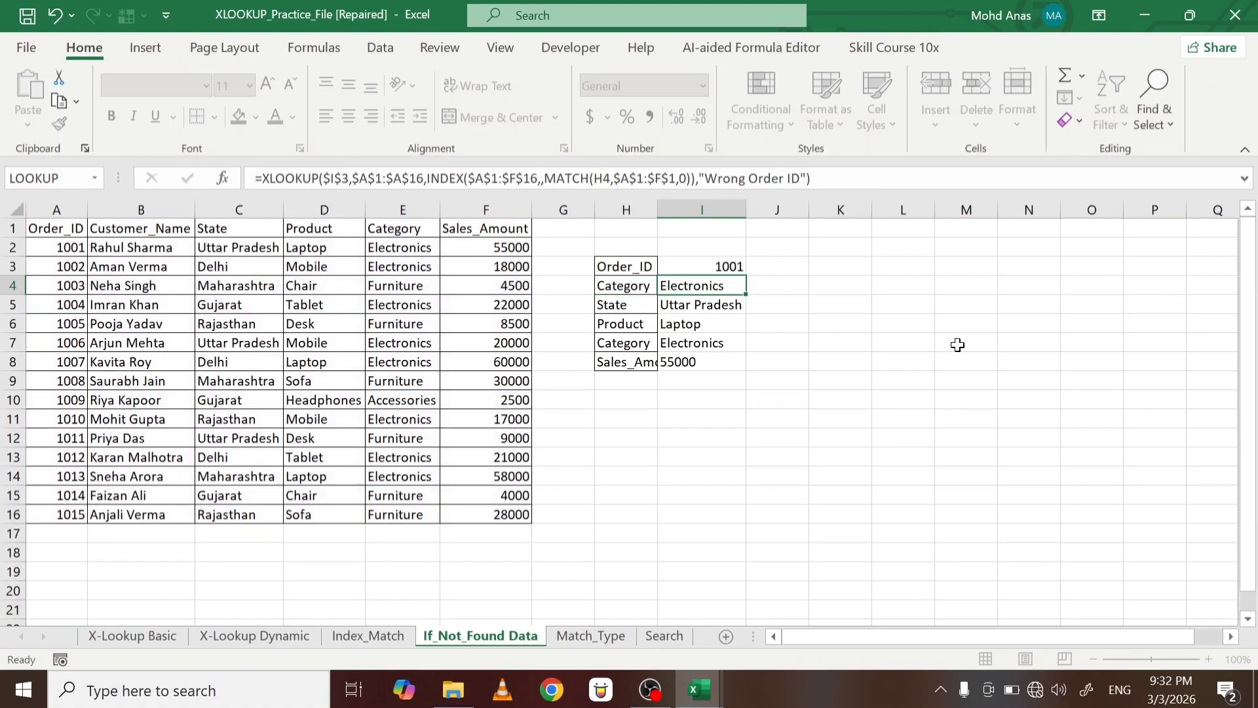
Fill the I4 formula with its if_not_found text down through I8
{"action": "left_click", "coordinate": [688, 271]}
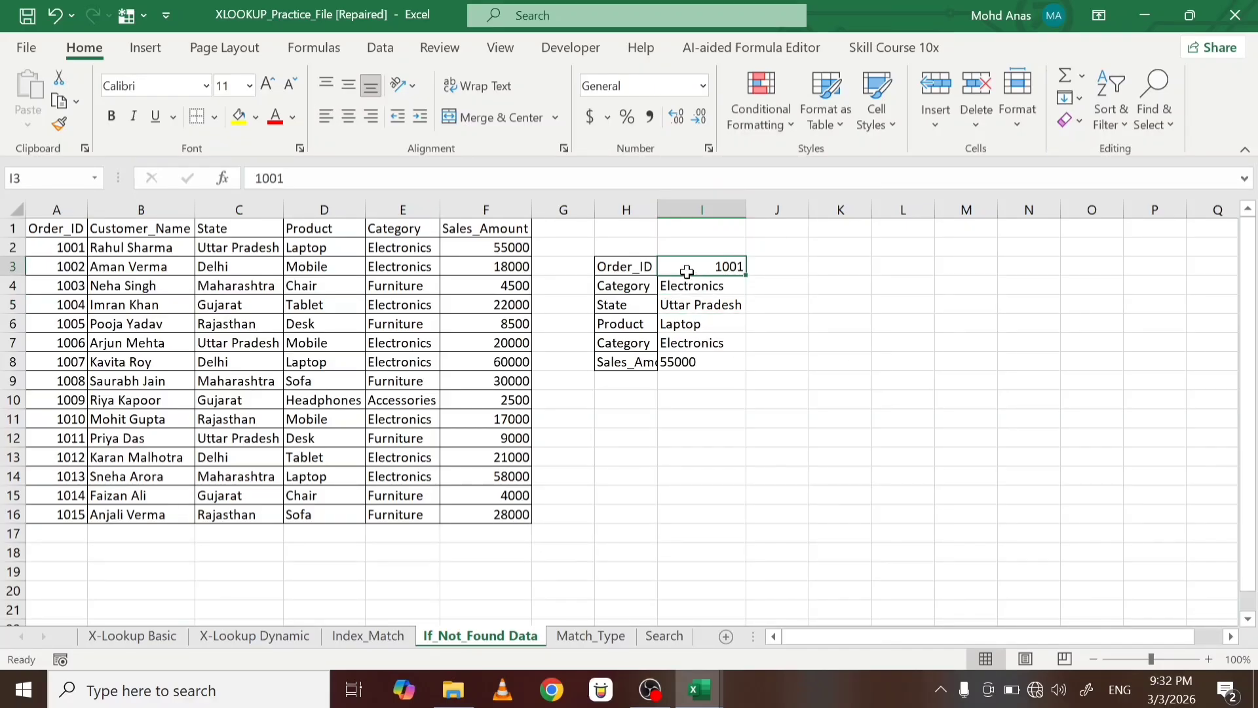
{"action": "left_click", "coordinate": [688, 284]}
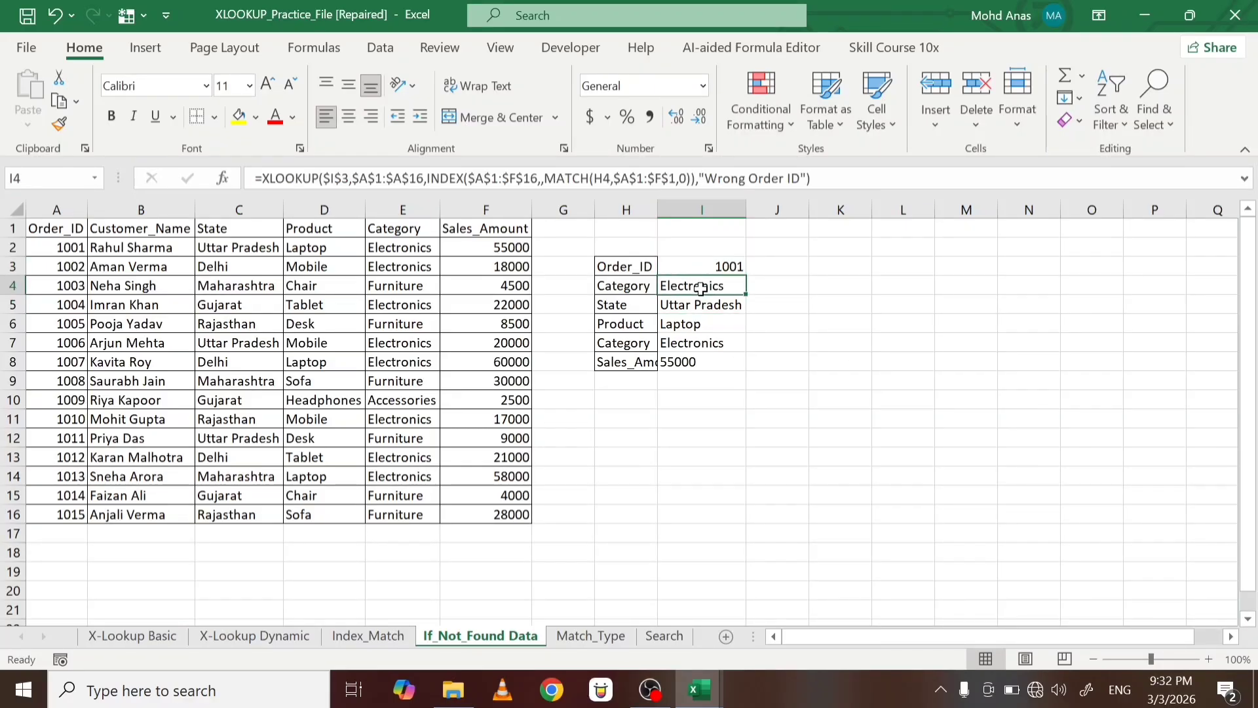
{"action": "double_click", "coordinate": [746, 295]}
Enter an order ID missing from the table in I3 and autofit column I to the results
{"action": "left_click", "coordinate": [700, 271]}
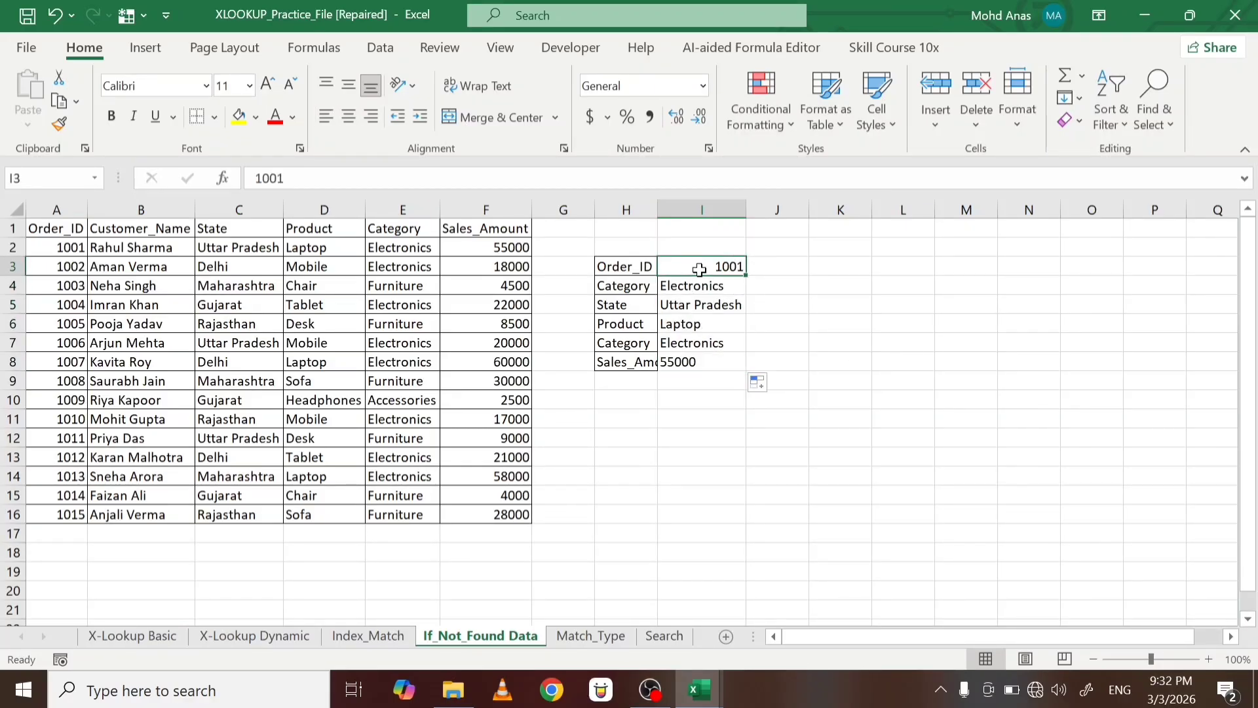
{"action": "type", "text": "1016"}
{"action": "key", "text": "Tab"}
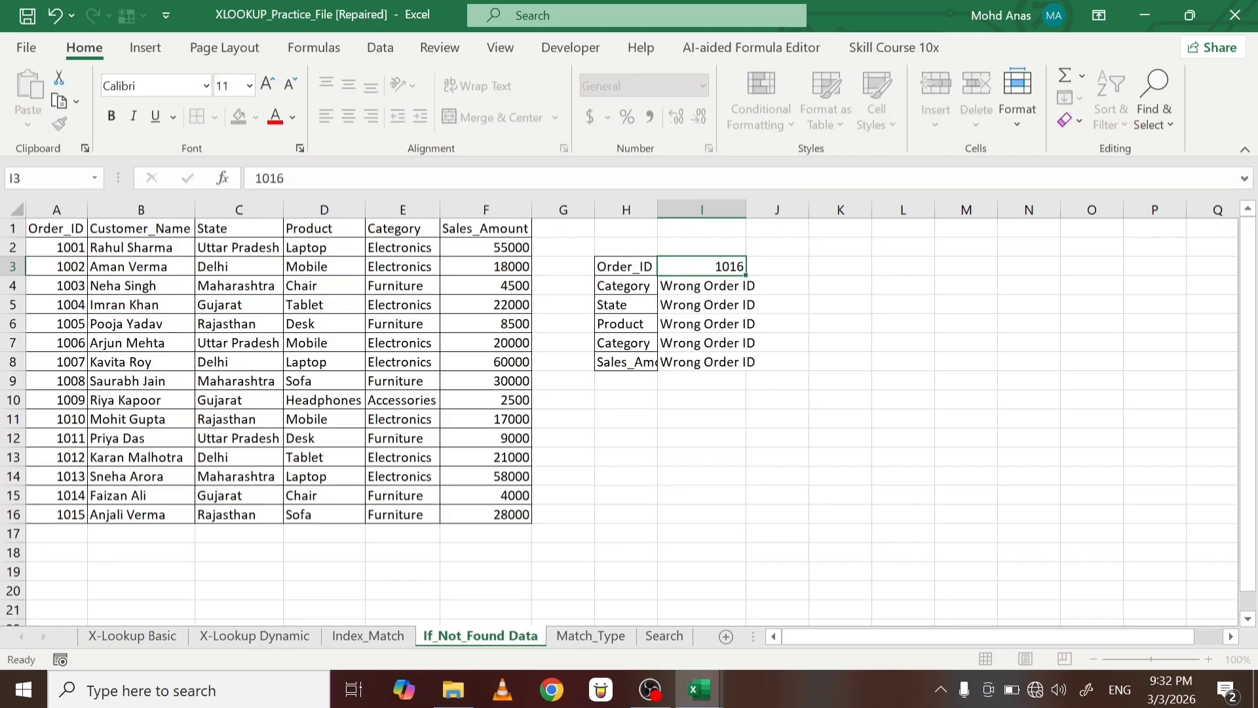
{"action": "left_click", "coordinate": [699, 269]}
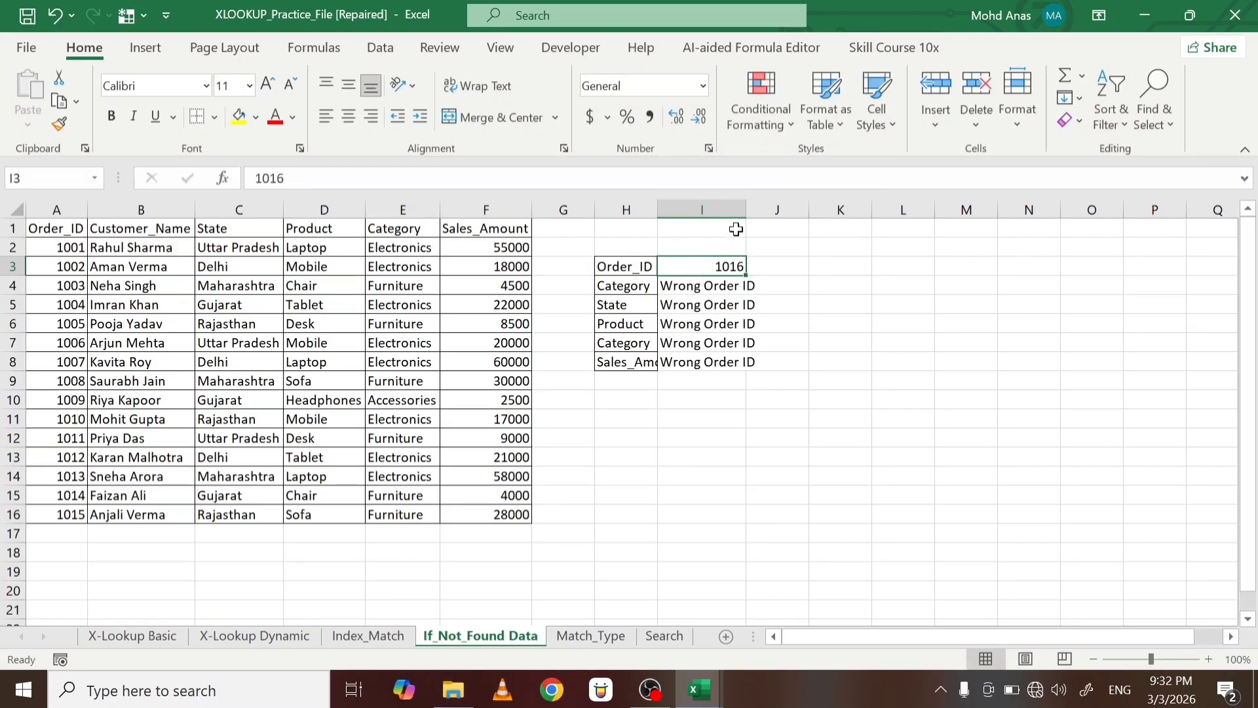
{"action": "double_click", "coordinate": [746, 208]}
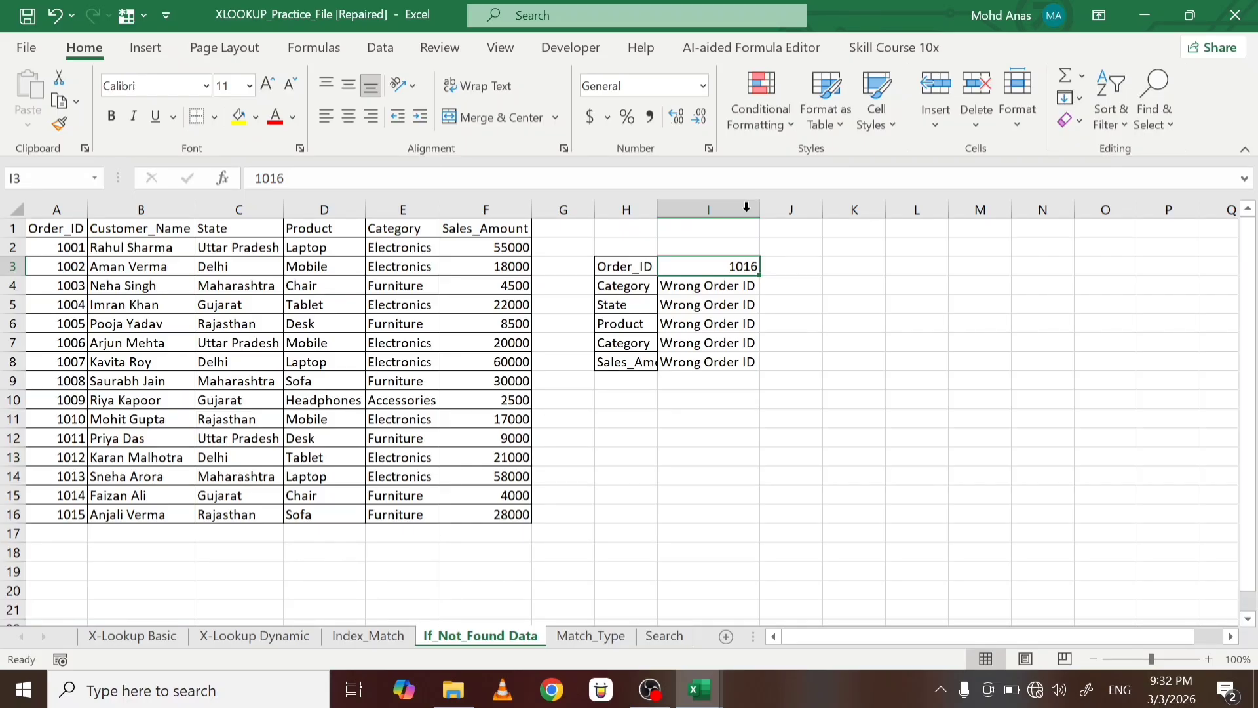
Go to the Match_Type sheet and clear the existing bonus formulas from C2:C16
{"action": "left_click", "coordinate": [584, 638]}
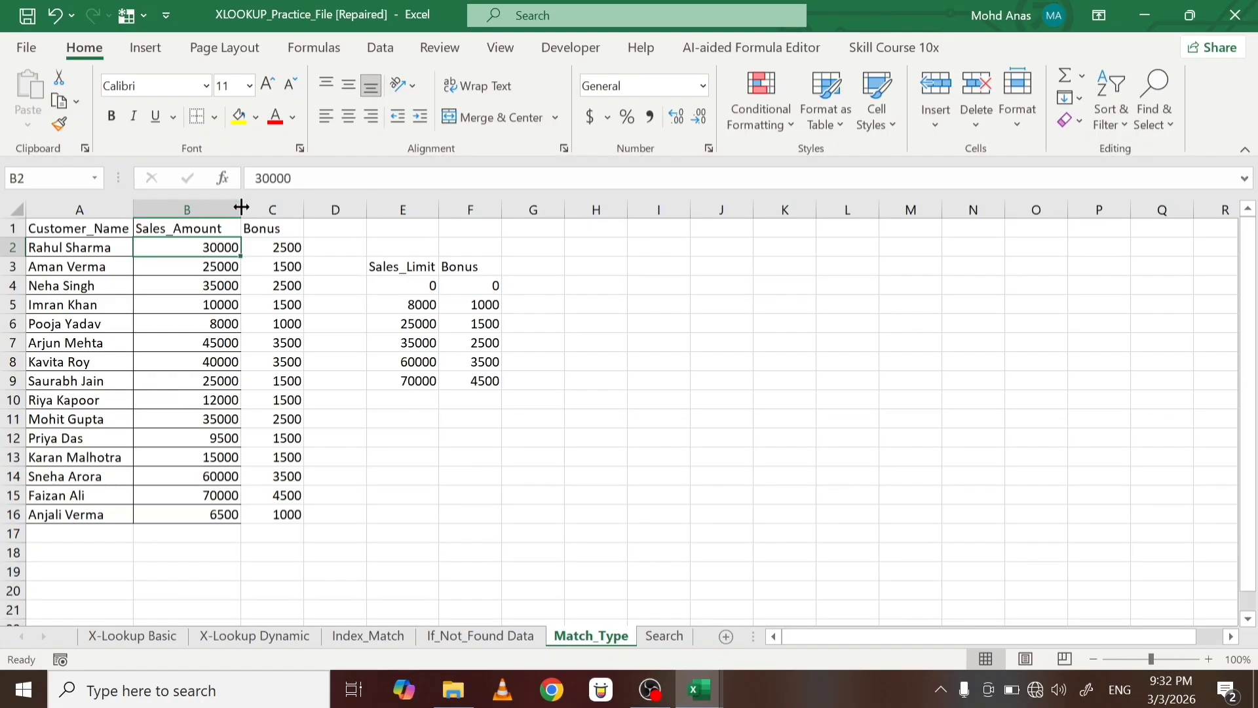
{"action": "left_click_drag", "start_coordinate": [274, 248], "coordinate": [255, 514]}
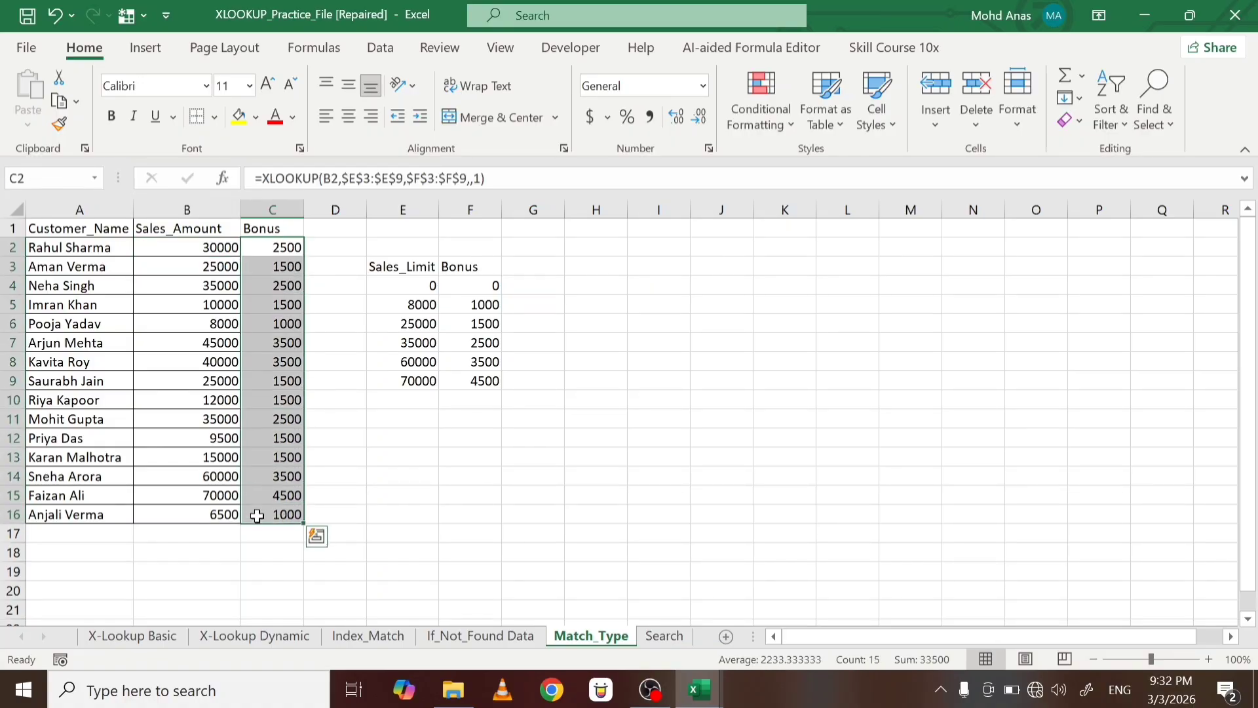
{"action": "key", "text": "Delete"}
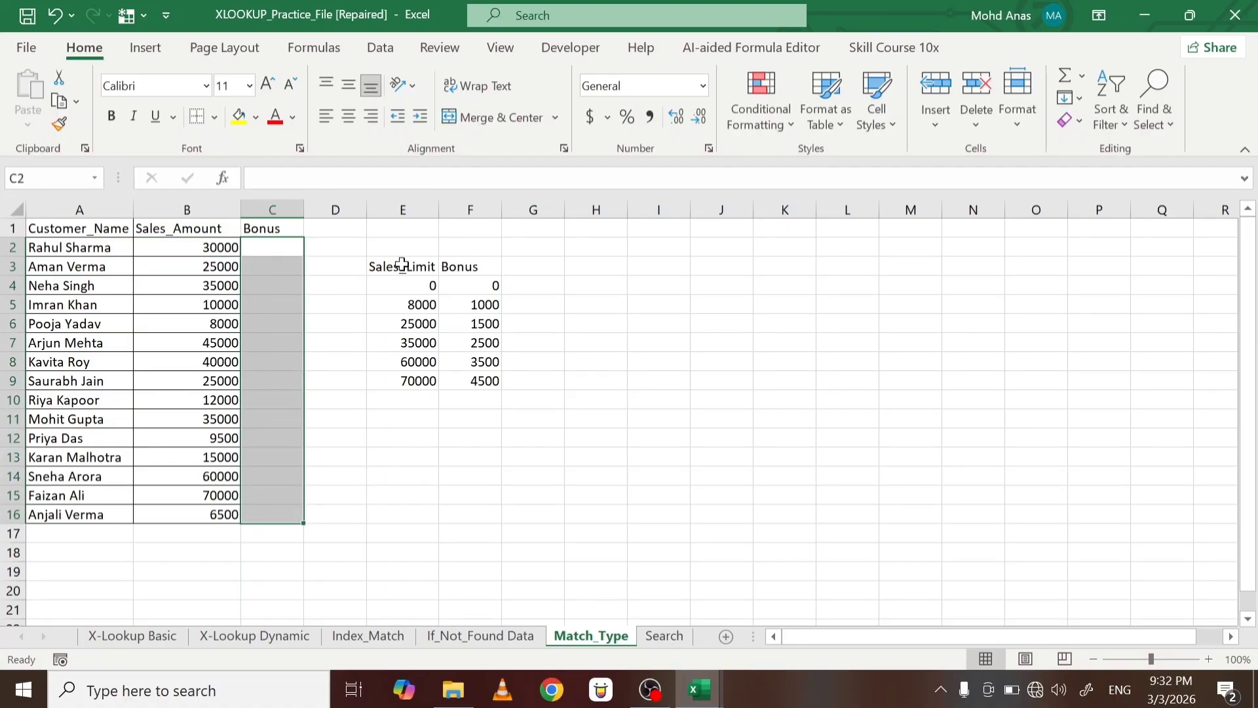
Review the sales limit and bonus table, and set the sales amount in B6 to 0
{"action": "left_click_drag", "start_coordinate": [402, 265], "coordinate": [479, 382]}
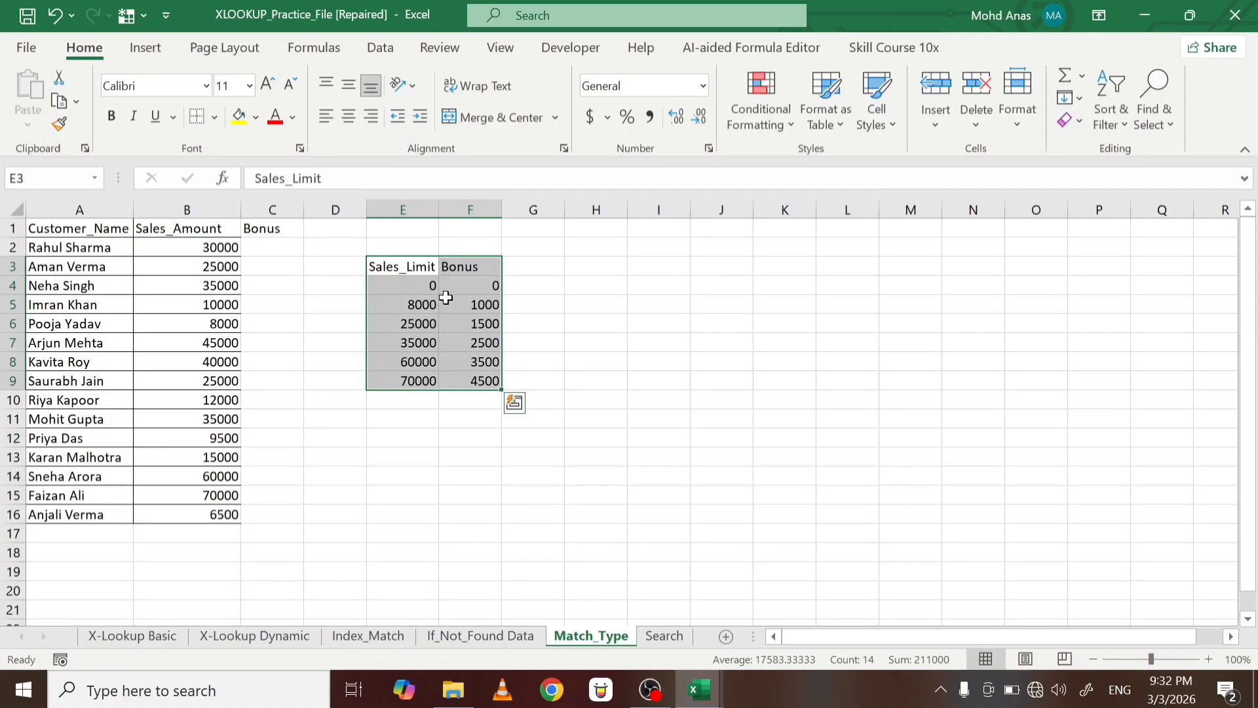
{"action": "left_click", "coordinate": [422, 272]}
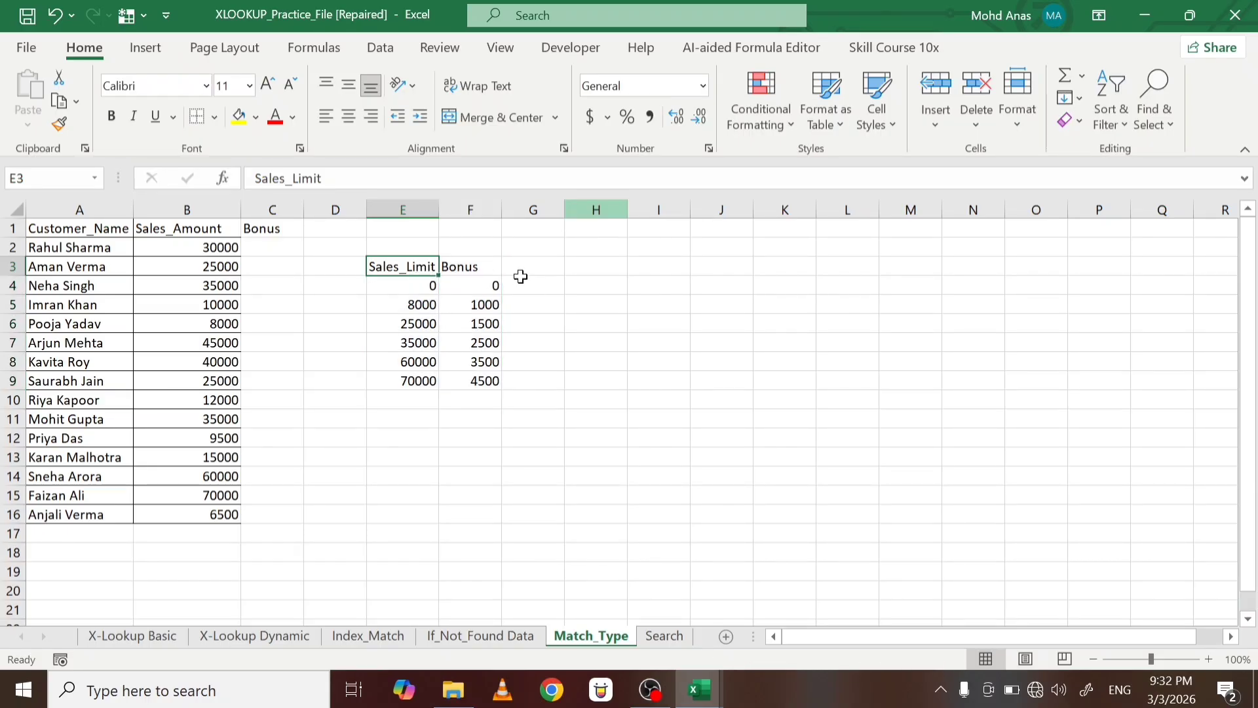
{"action": "left_click", "coordinate": [411, 286]}
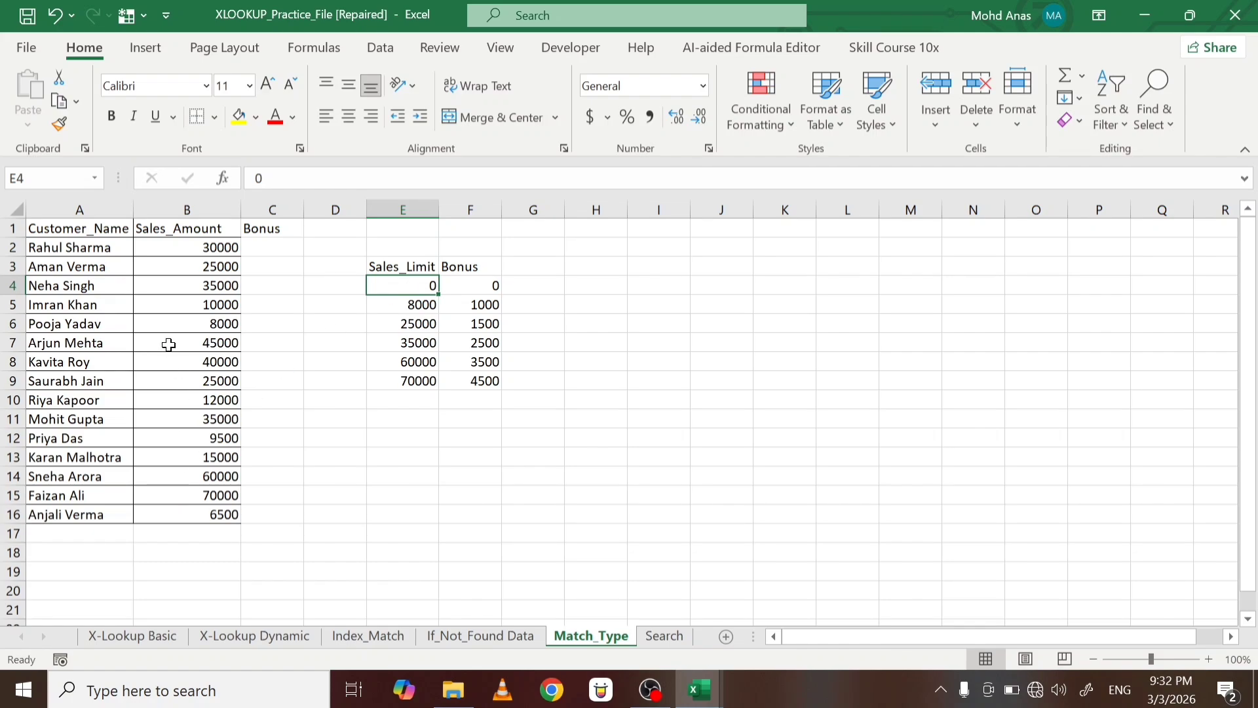
{"action": "left_click", "coordinate": [160, 329]}
{"action": "type", "text": "0"}
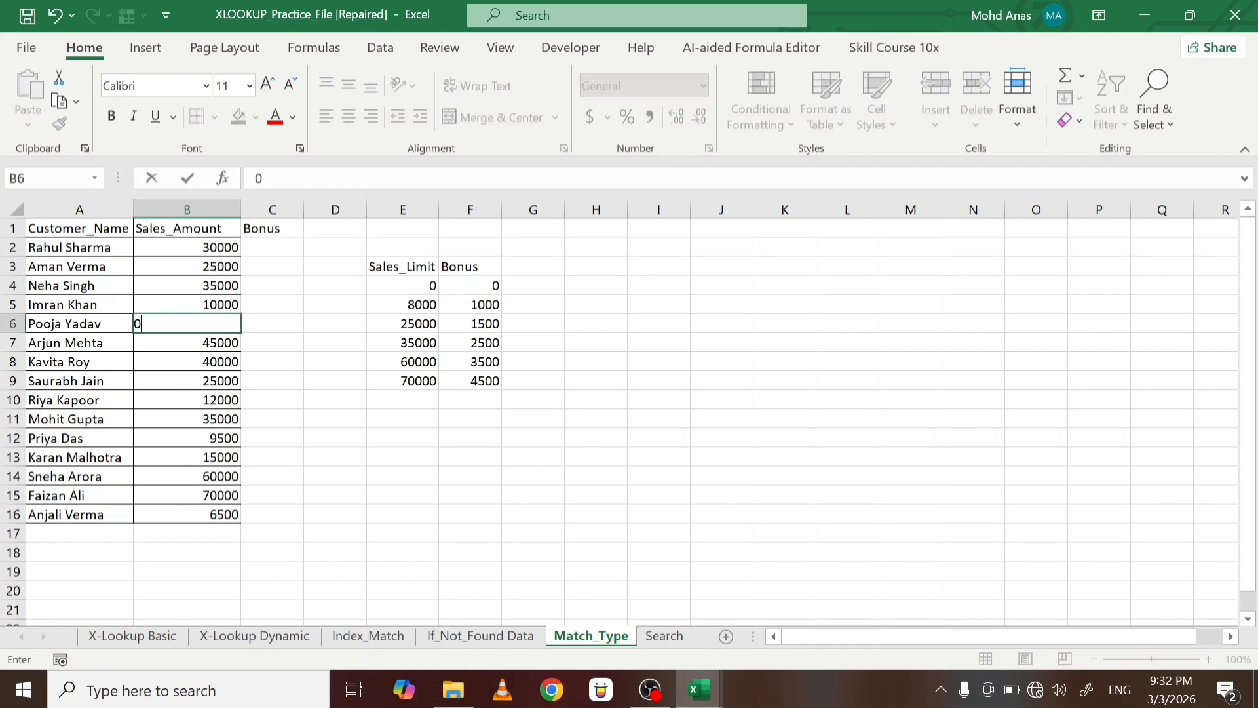
{"action": "key", "text": "Tab"}
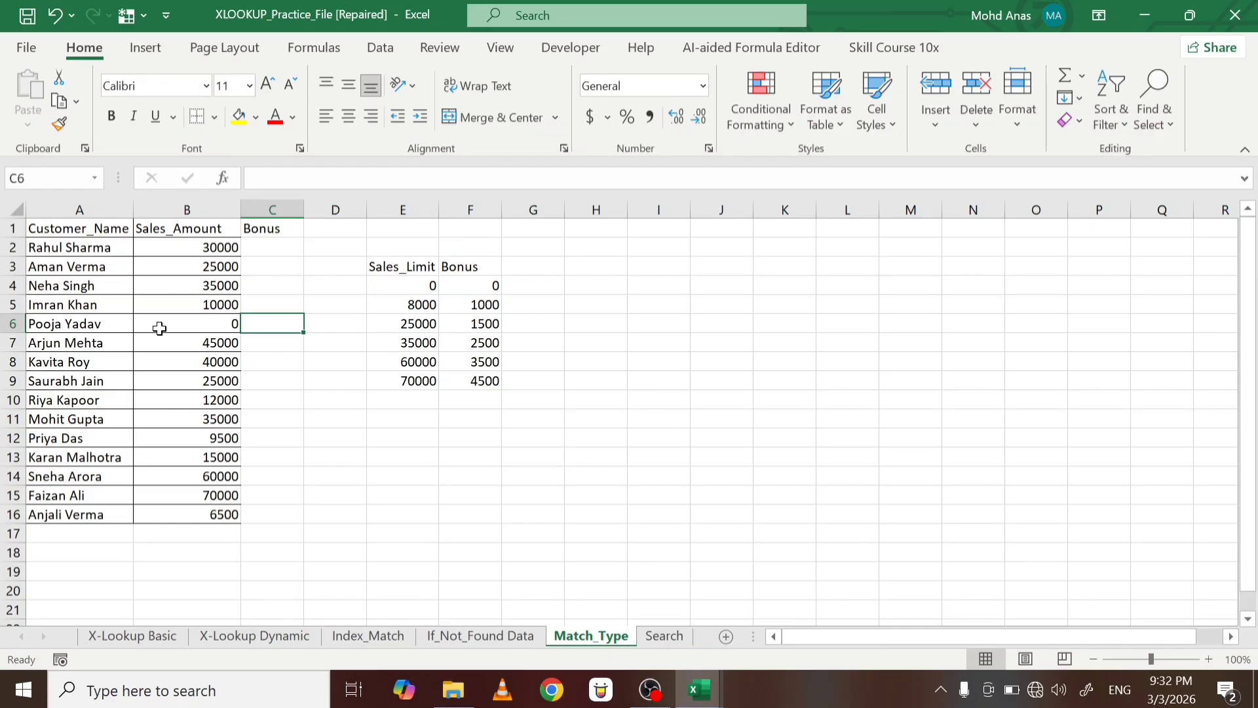
Begin an XLOOKUP formula in C2 with B2 as lookup value and the absolute range $E$3:$E$9 as lookup array
{"action": "left_click", "coordinate": [286, 248]}
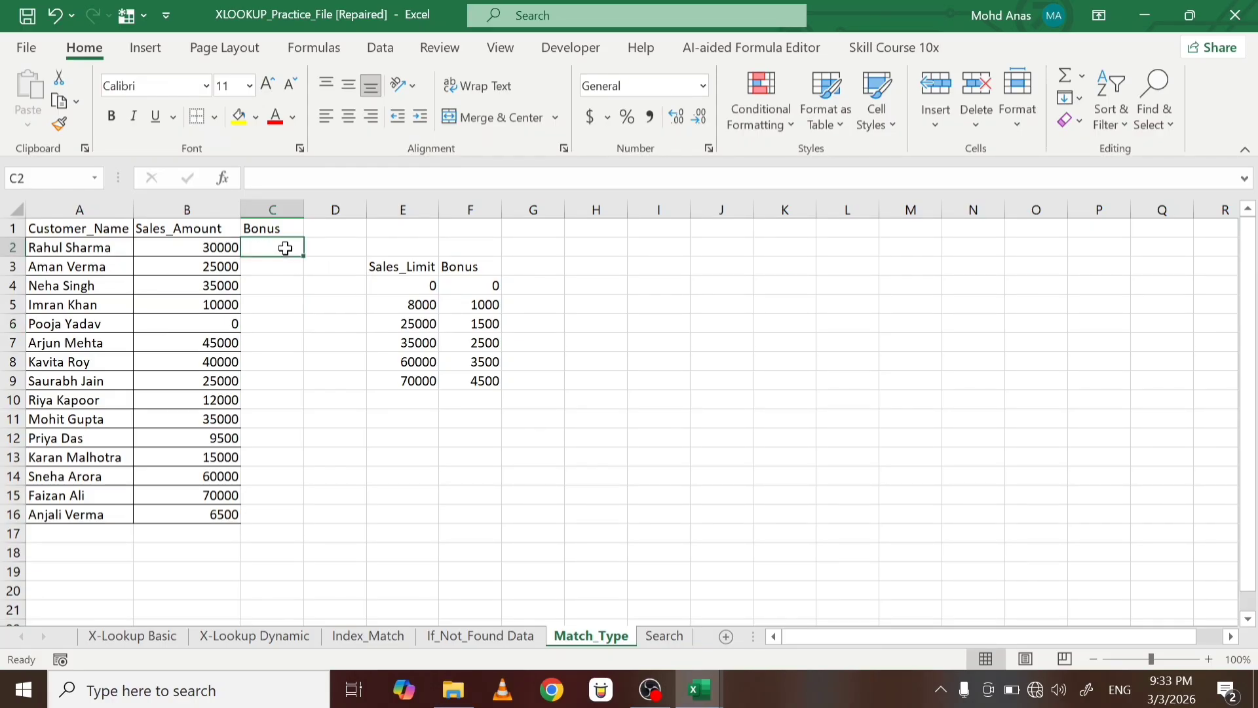
{"action": "type", "text": "=XLOOKUP("}
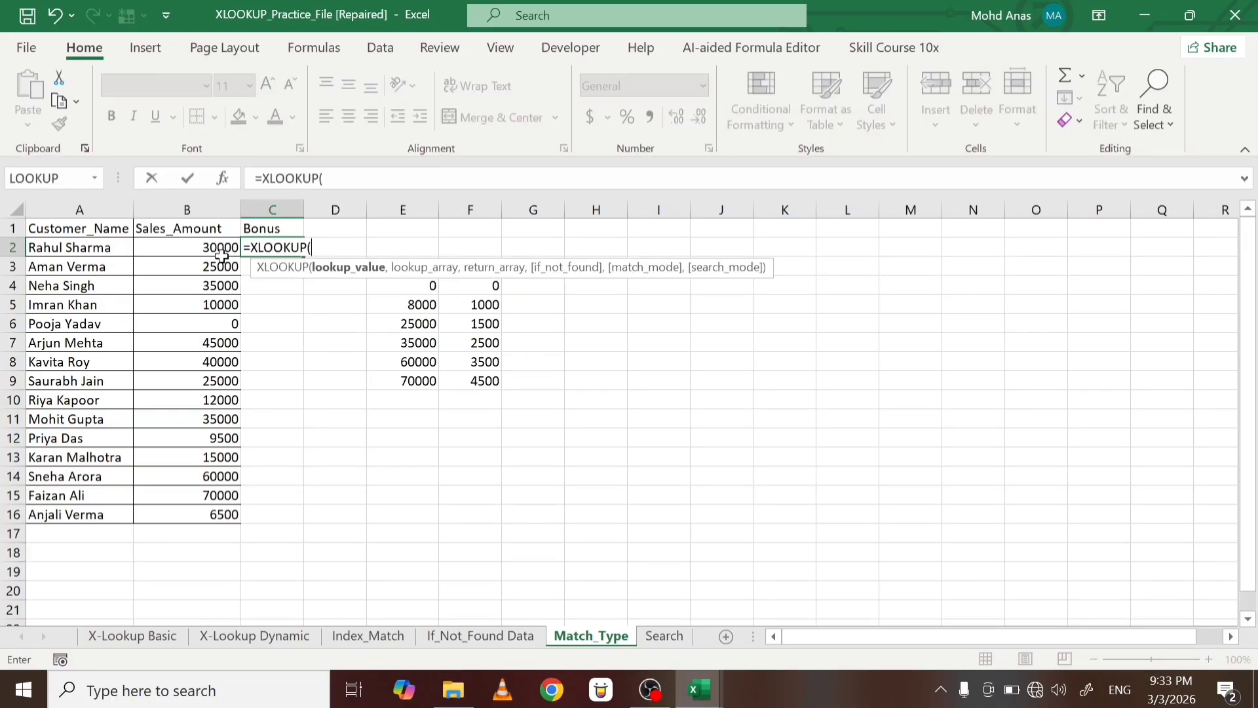
{"action": "left_click", "coordinate": [201, 244]}
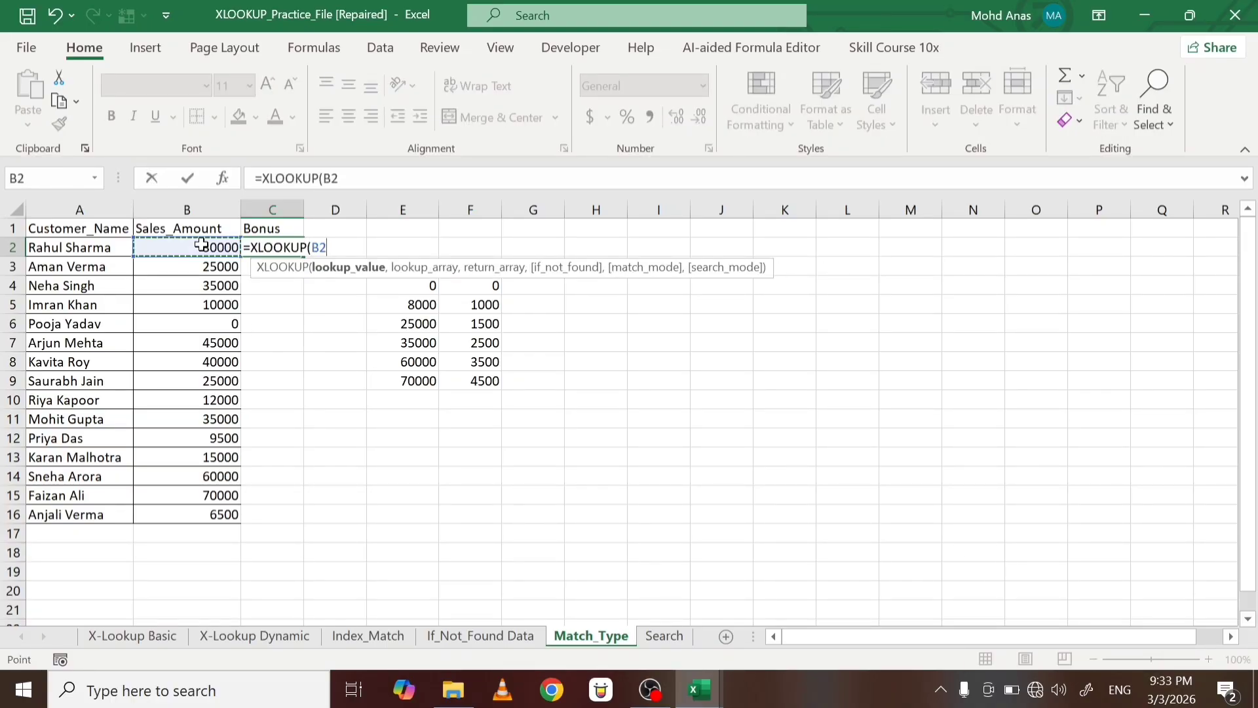
{"action": "type", "text": ","}
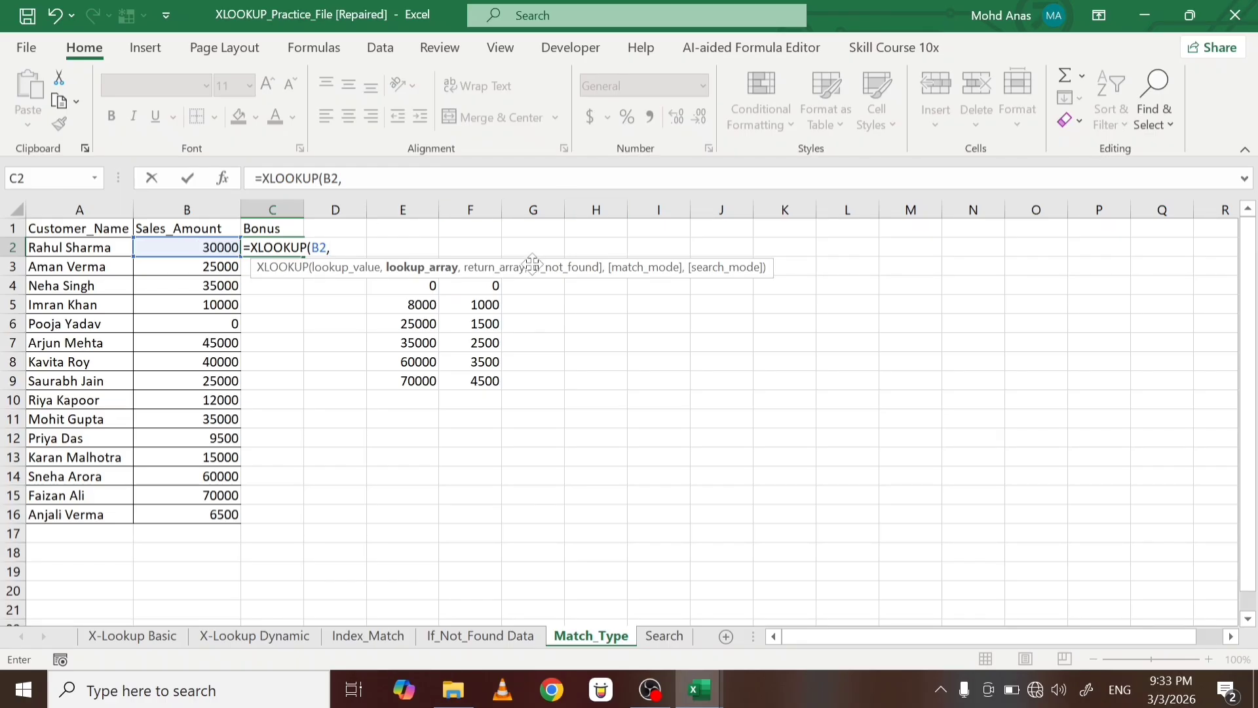
{"action": "left_click_drag", "start_coordinate": [532, 263], "coordinate": [654, 460]}
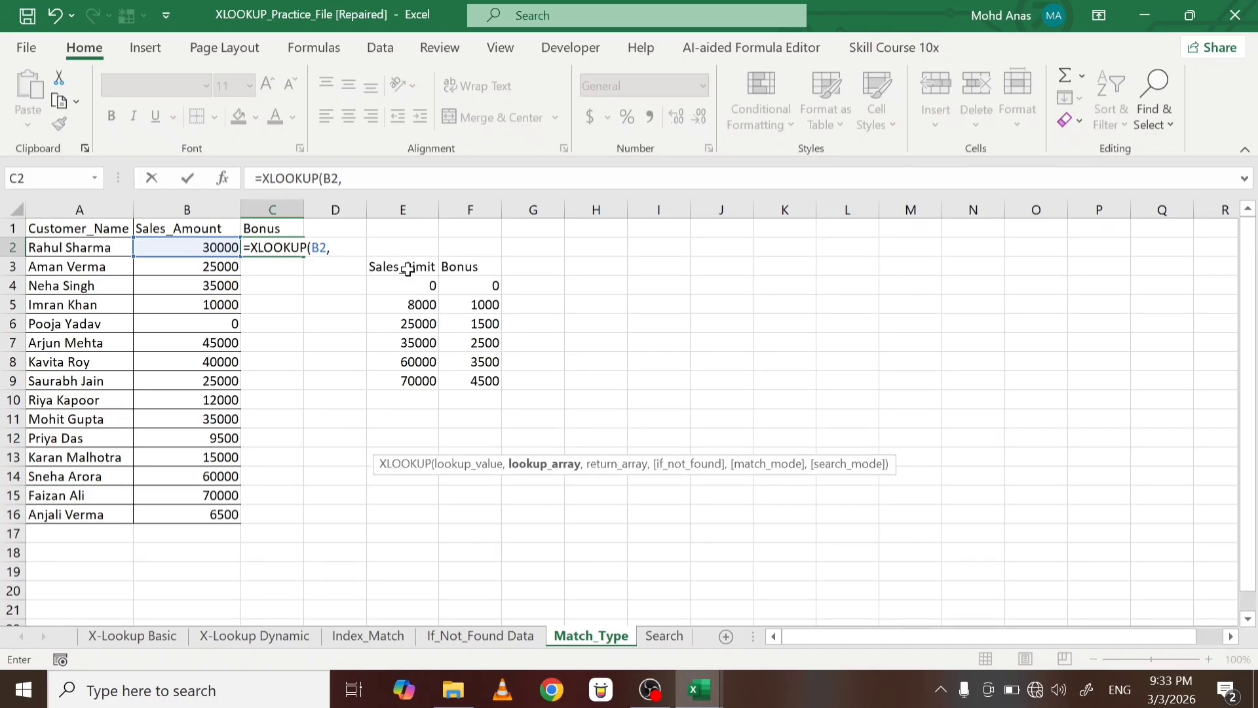
{"action": "left_click_drag", "start_coordinate": [407, 269], "coordinate": [408, 381]}
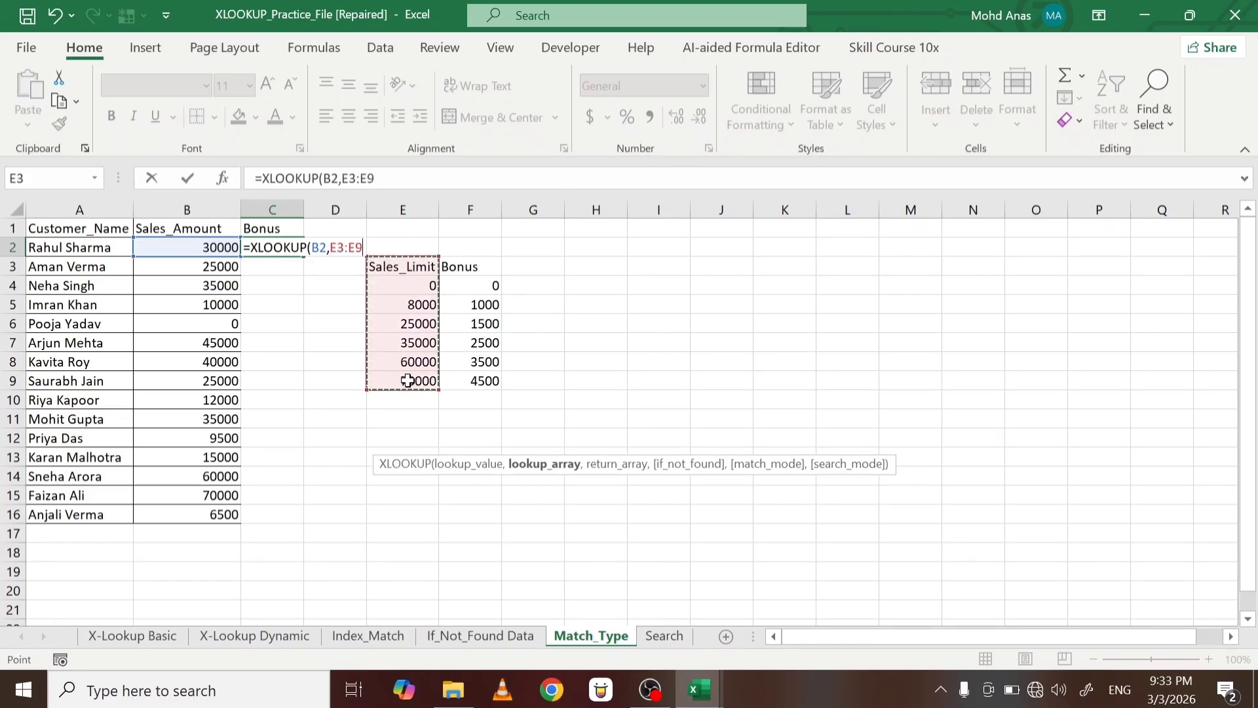
{"action": "key", "text": "F4"}
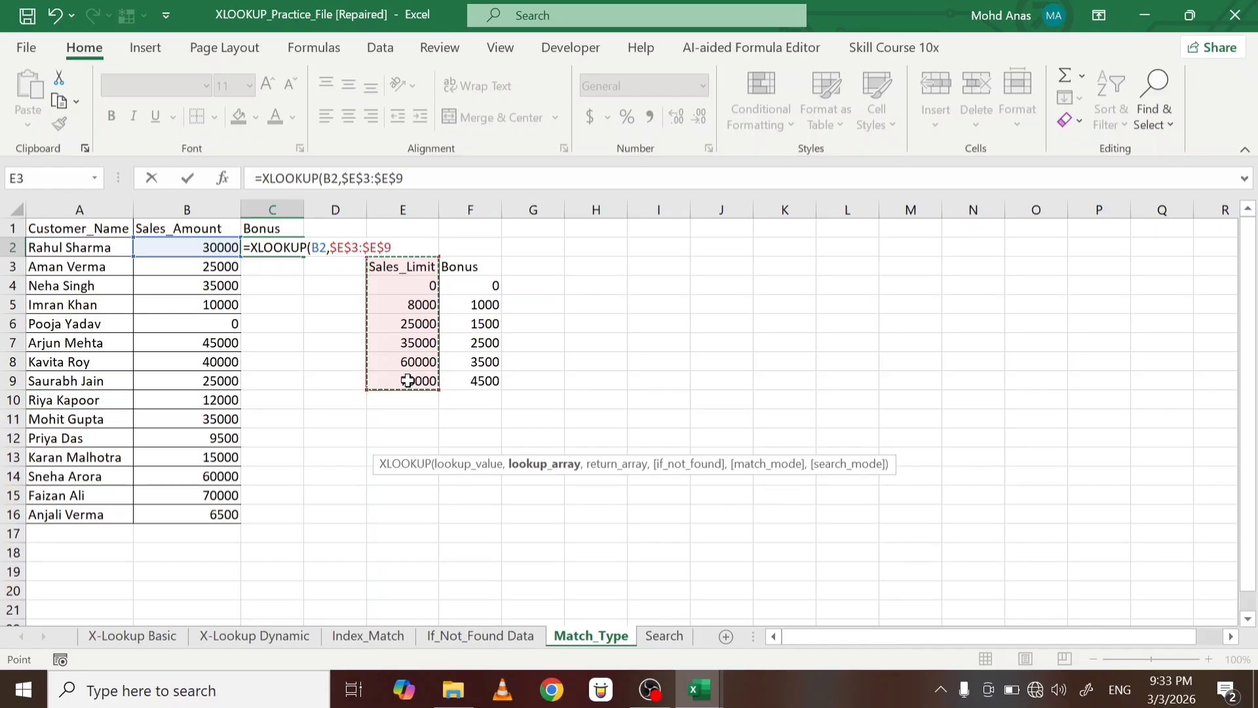
{"action": "type", "text": ","}
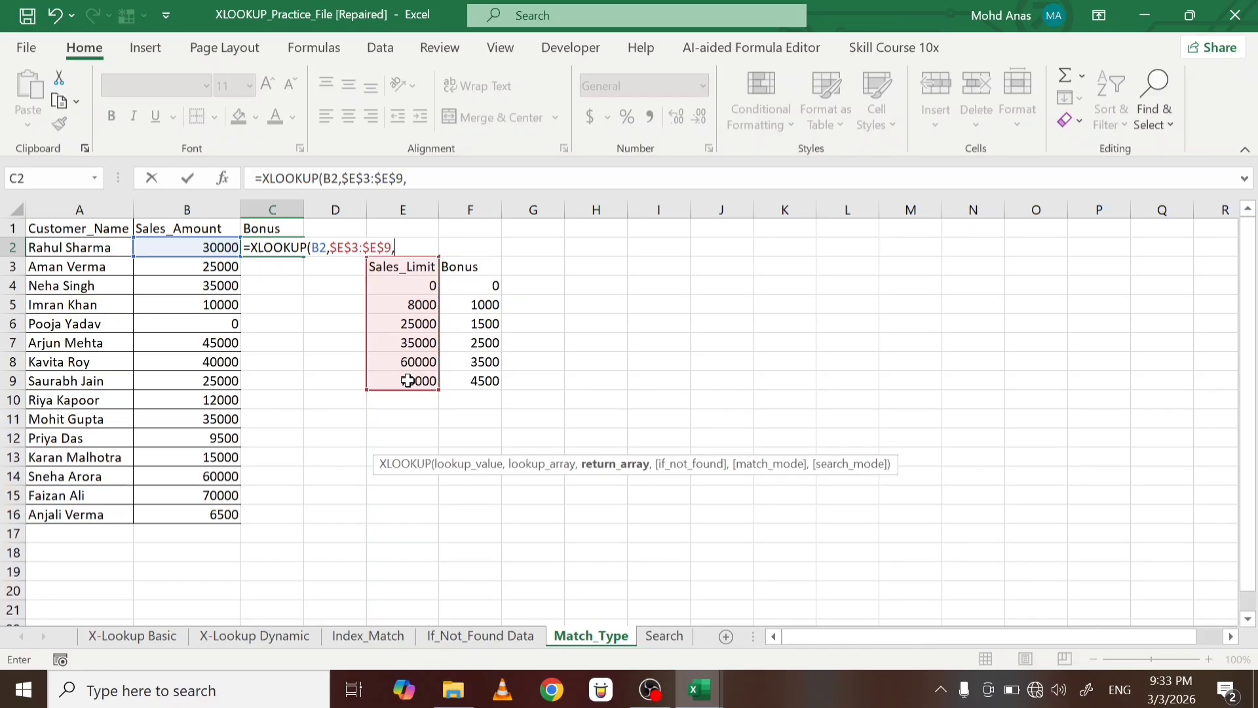
Complete the C2 formula with return array $F$3:$F$9, an empty if_not_found argument and match_mode 0 for exact match
{"action": "left_click_drag", "start_coordinate": [478, 270], "coordinate": [478, 386]}
{"action": "key", "text": "F4"}
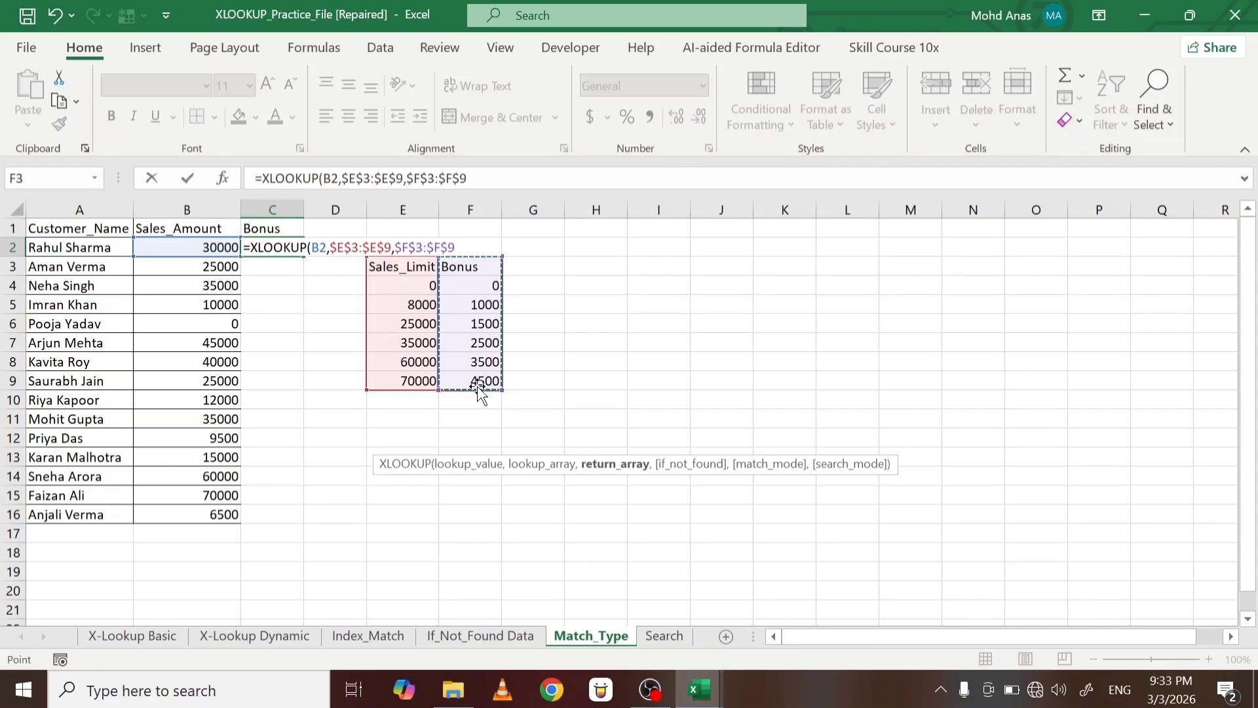
{"action": "type", "text": ","}
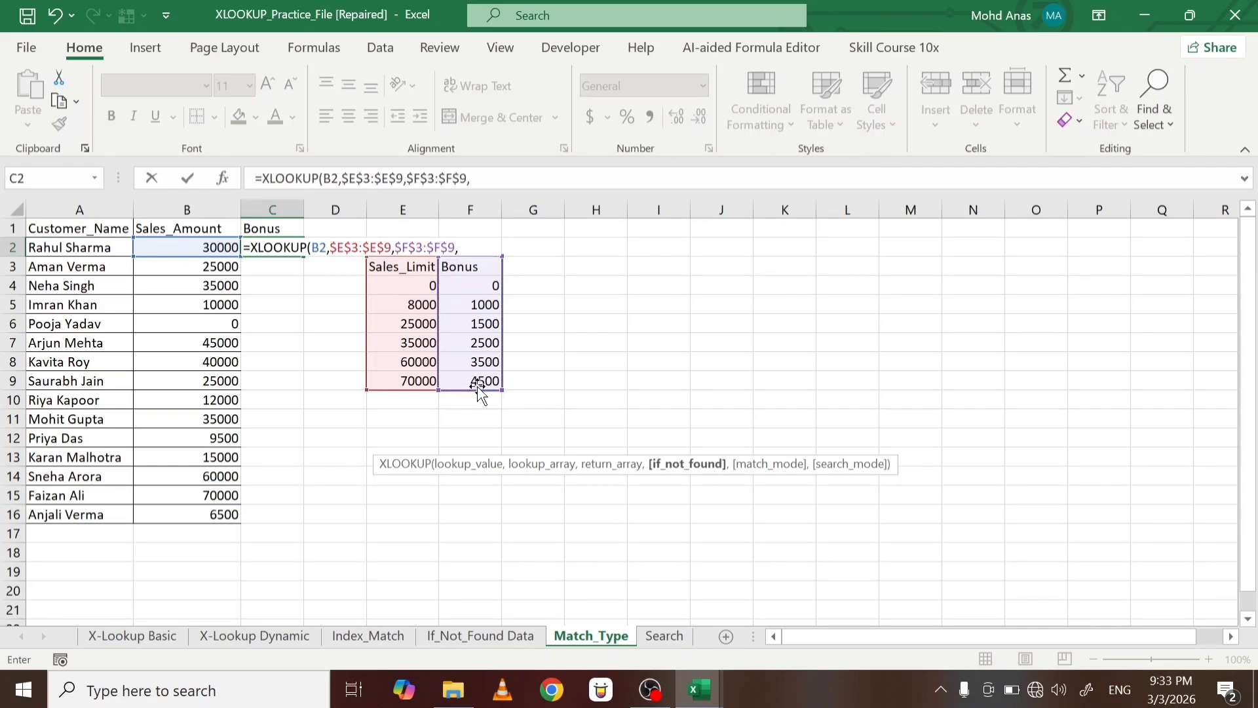
{"action": "type", "text": ","}
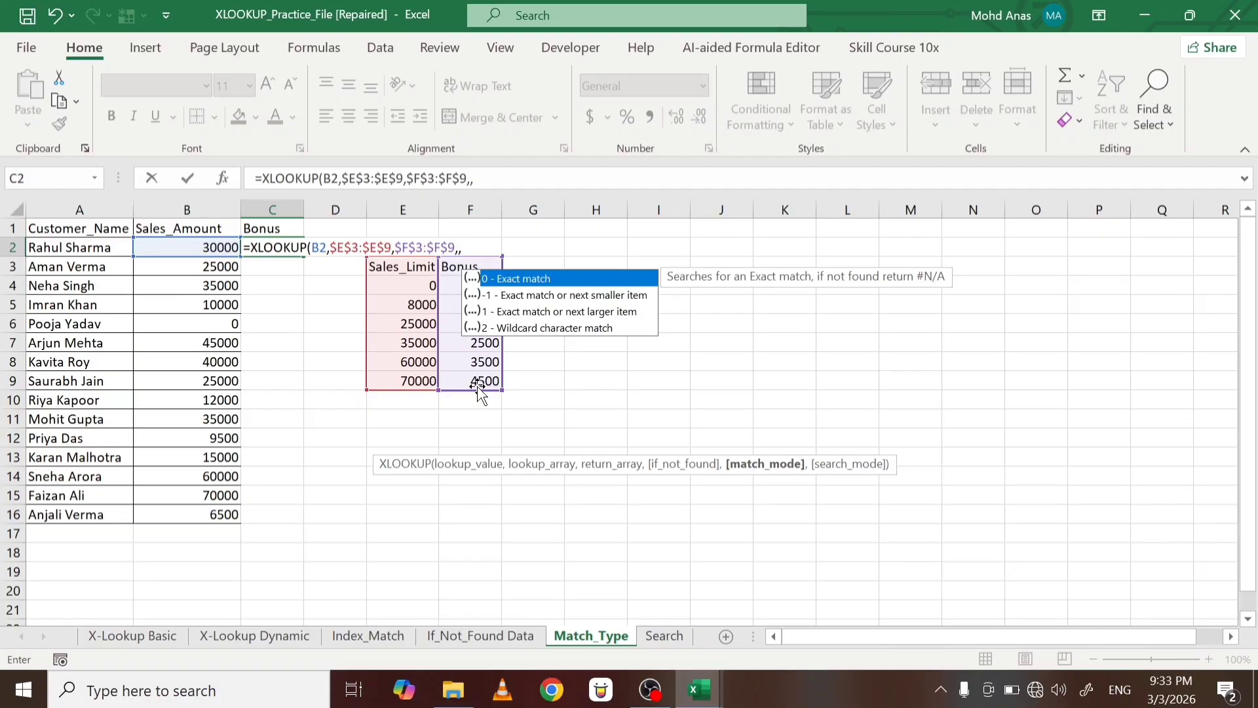
{"action": "type", "text": "0"}
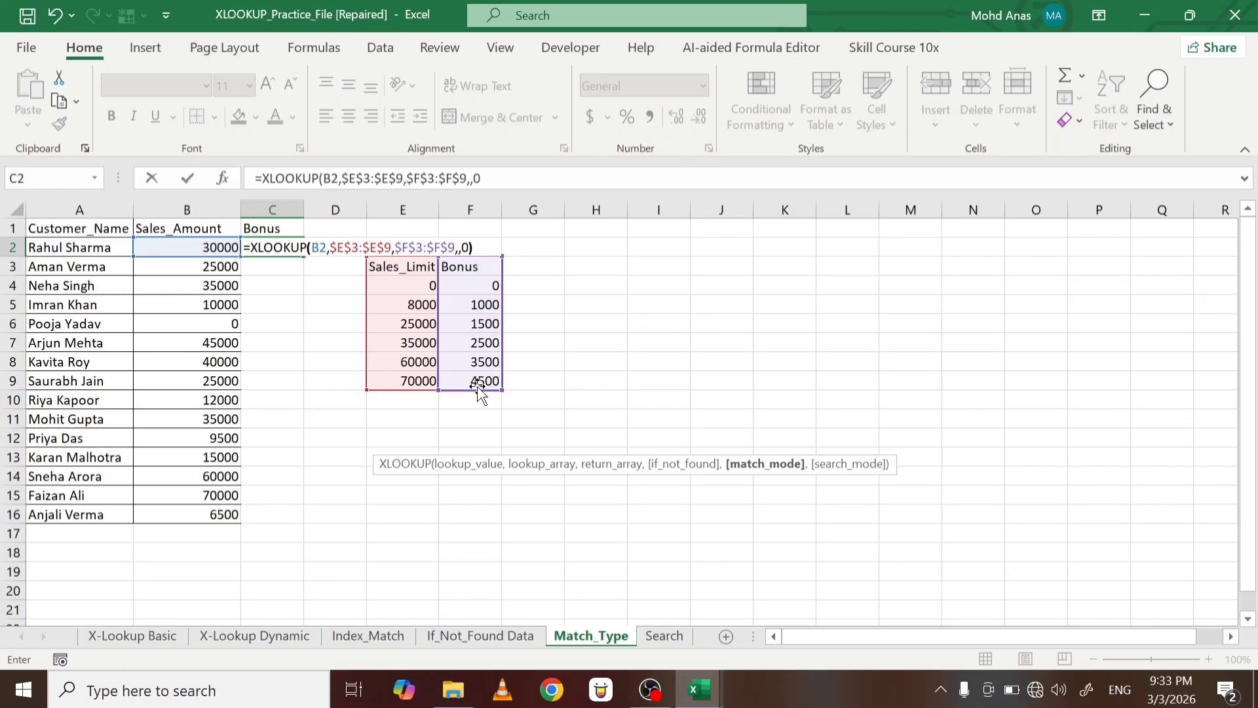
{"action": "type", "text": ")"}
{"action": "key", "text": "Return"}
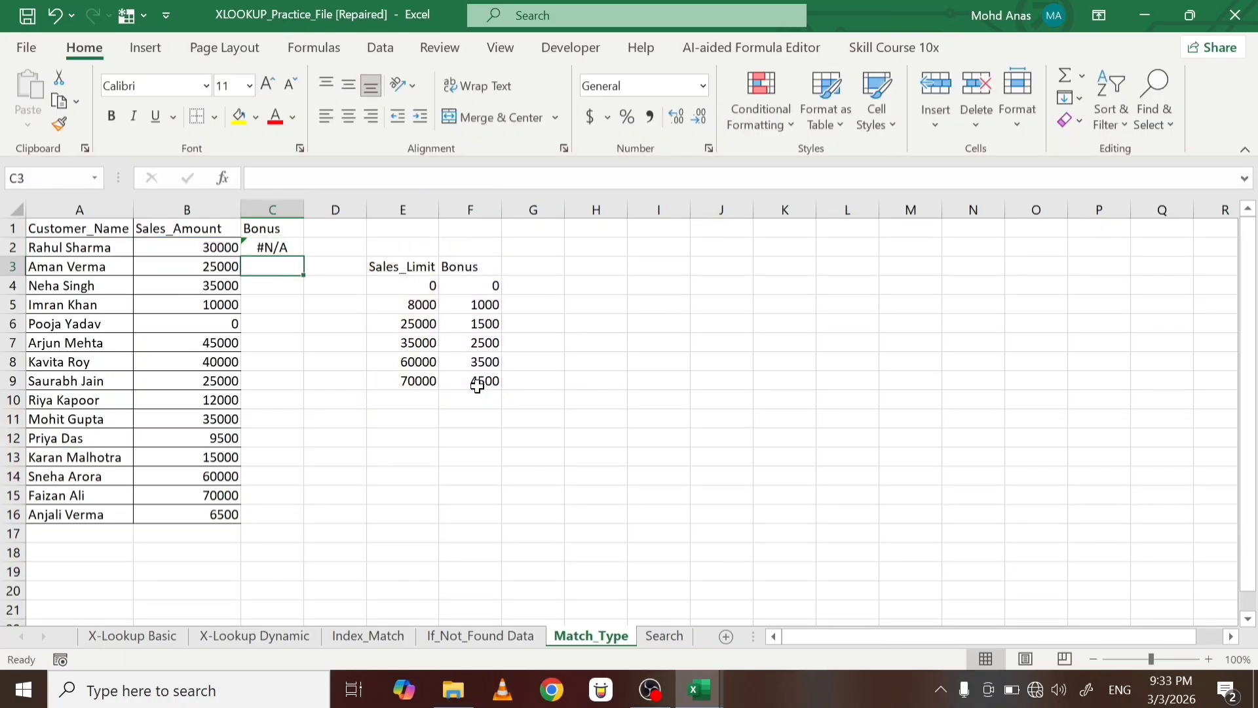
Try the exact-match formula from C2 down through C16, comparing it with the sales limits, and undo the fill
{"action": "left_click", "coordinate": [258, 247]}
{"action": "double_click", "coordinate": [304, 256]}
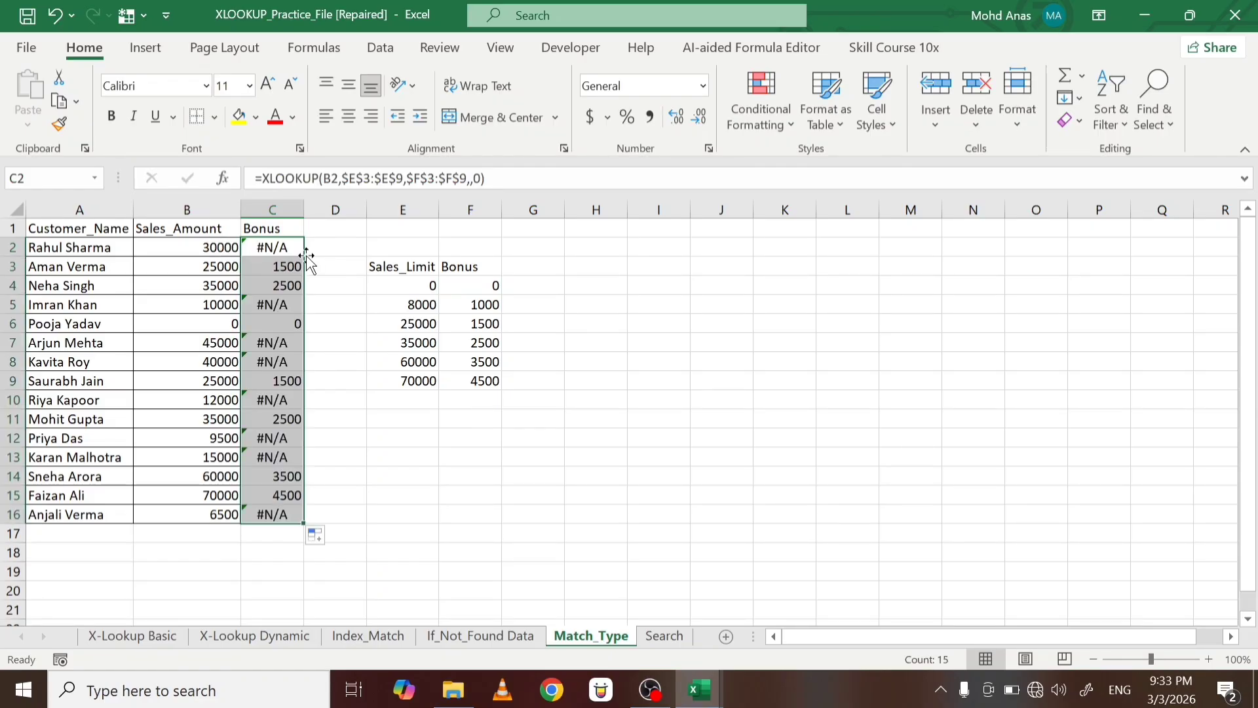
{"action": "left_click", "coordinate": [272, 246]}
{"action": "key", "text": "Down"}
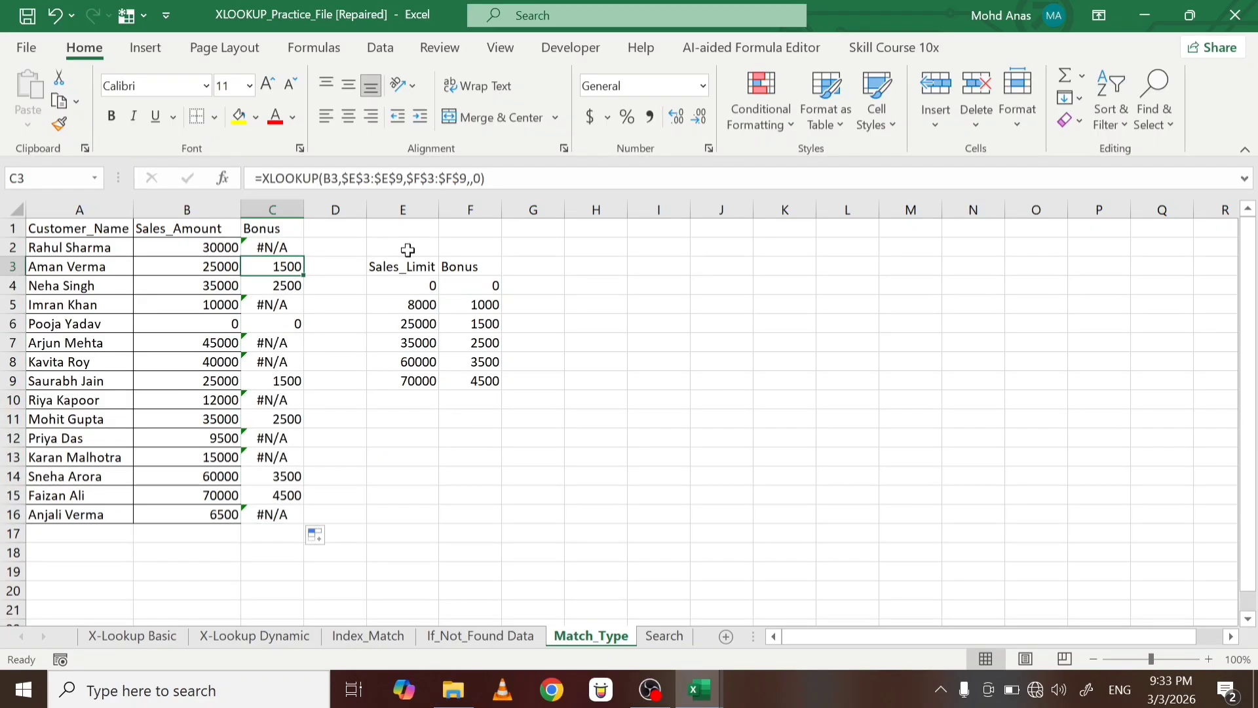
{"action": "key", "text": "Up"}
{"action": "key", "text": "Down"}
{"action": "key", "text": "Up"}
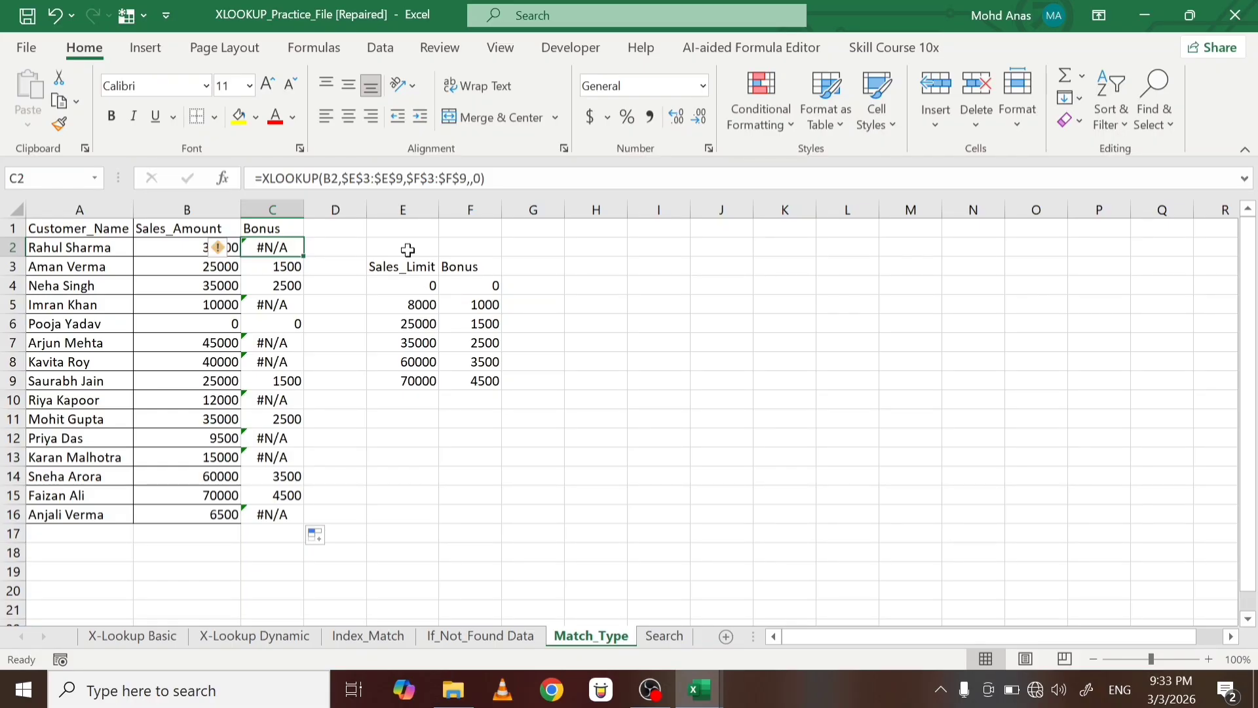
{"action": "key", "text": "Down"}
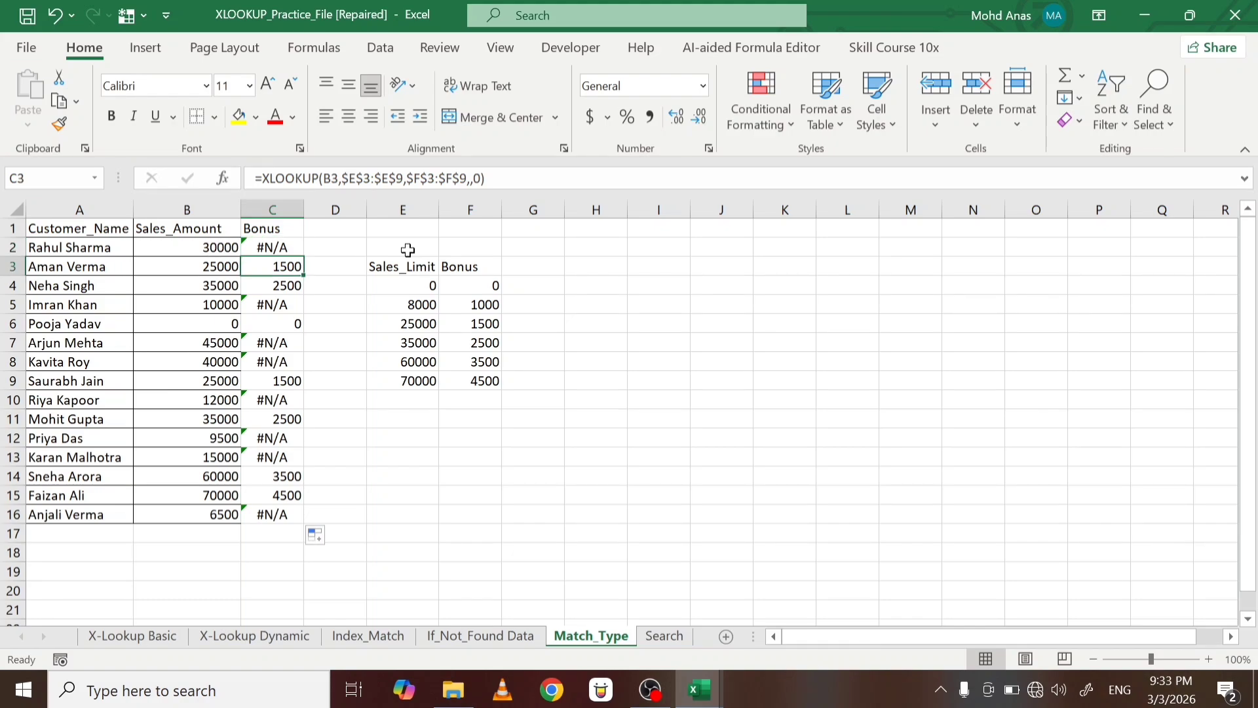
{"action": "left_click", "coordinate": [410, 324]}
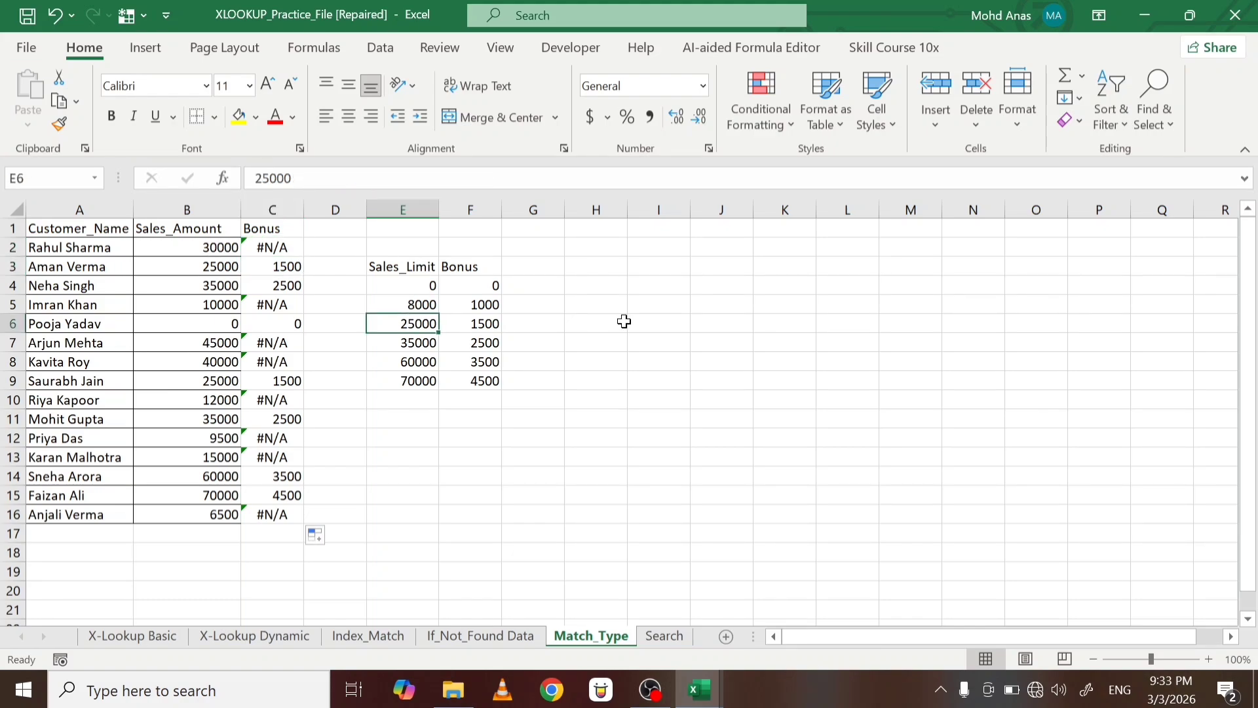
{"action": "left_click", "coordinate": [248, 267]}
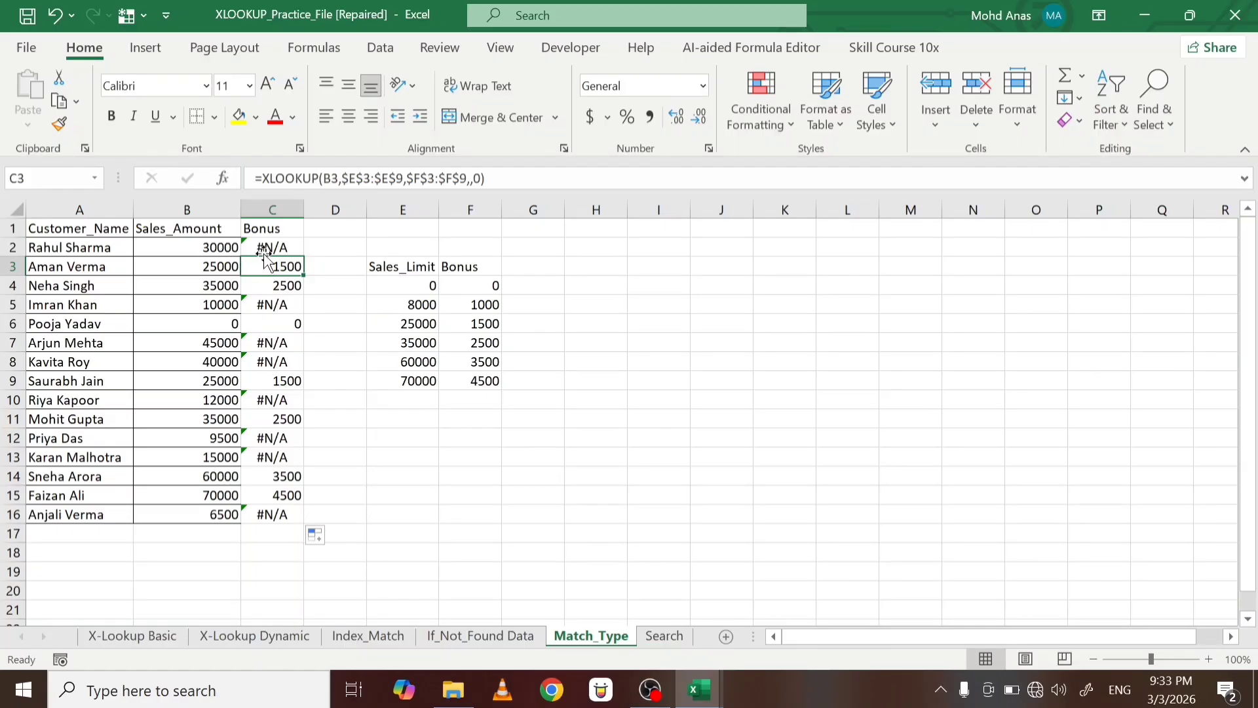
{"action": "key", "text": "ctrl+z"}
Change the match_mode in the C2 formula to -1 and fill the formula down through C16
{"action": "key", "text": "F2"}
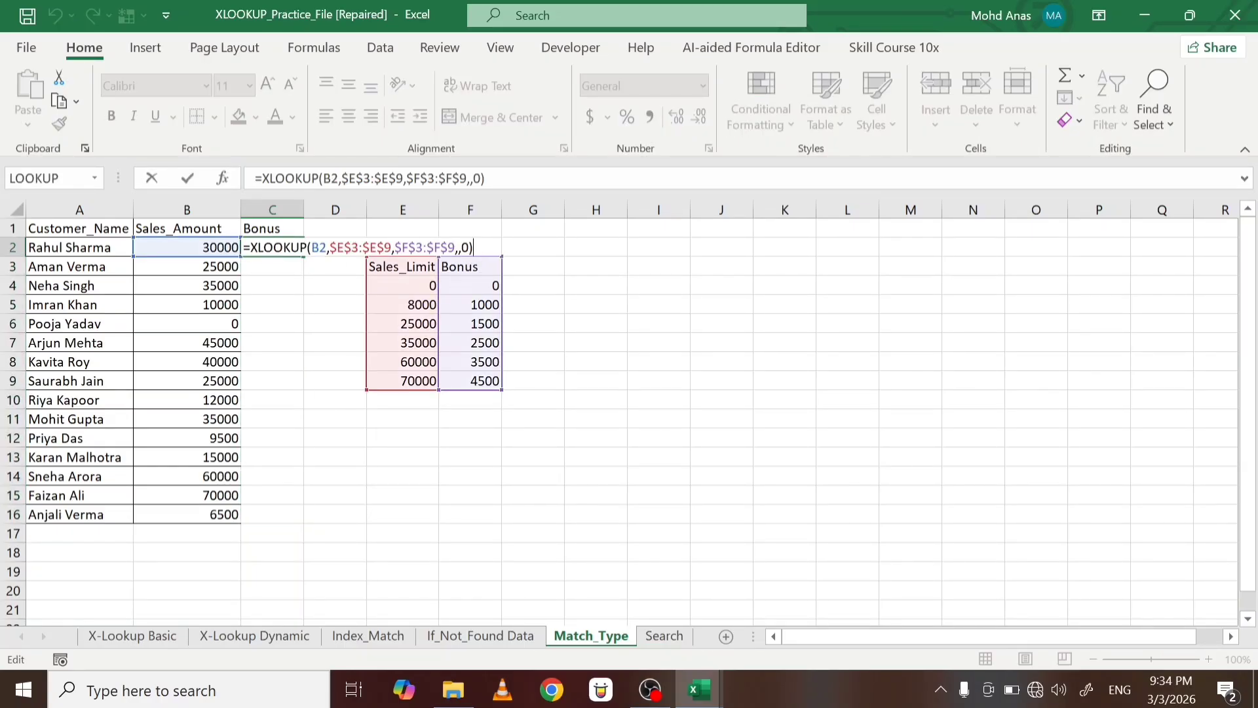
{"action": "left_click", "coordinate": [470, 247]}
{"action": "key", "text": "BackSpace"}
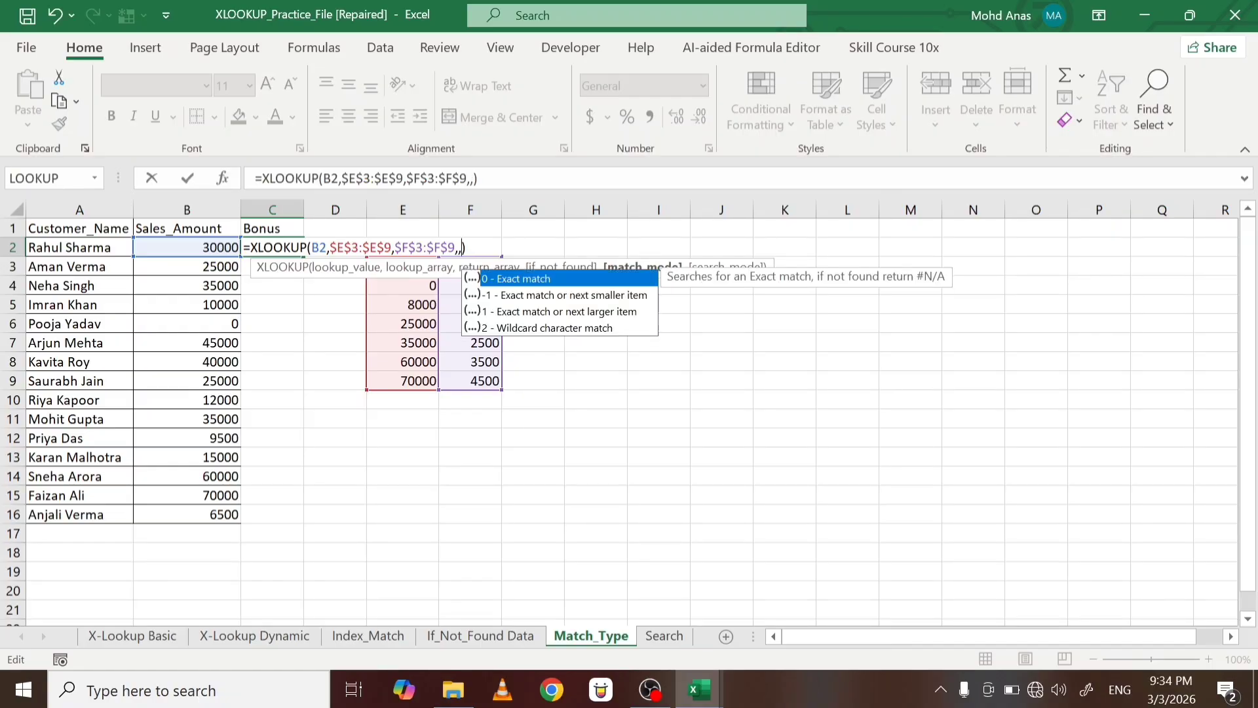
{"action": "type", "text": "-1"}
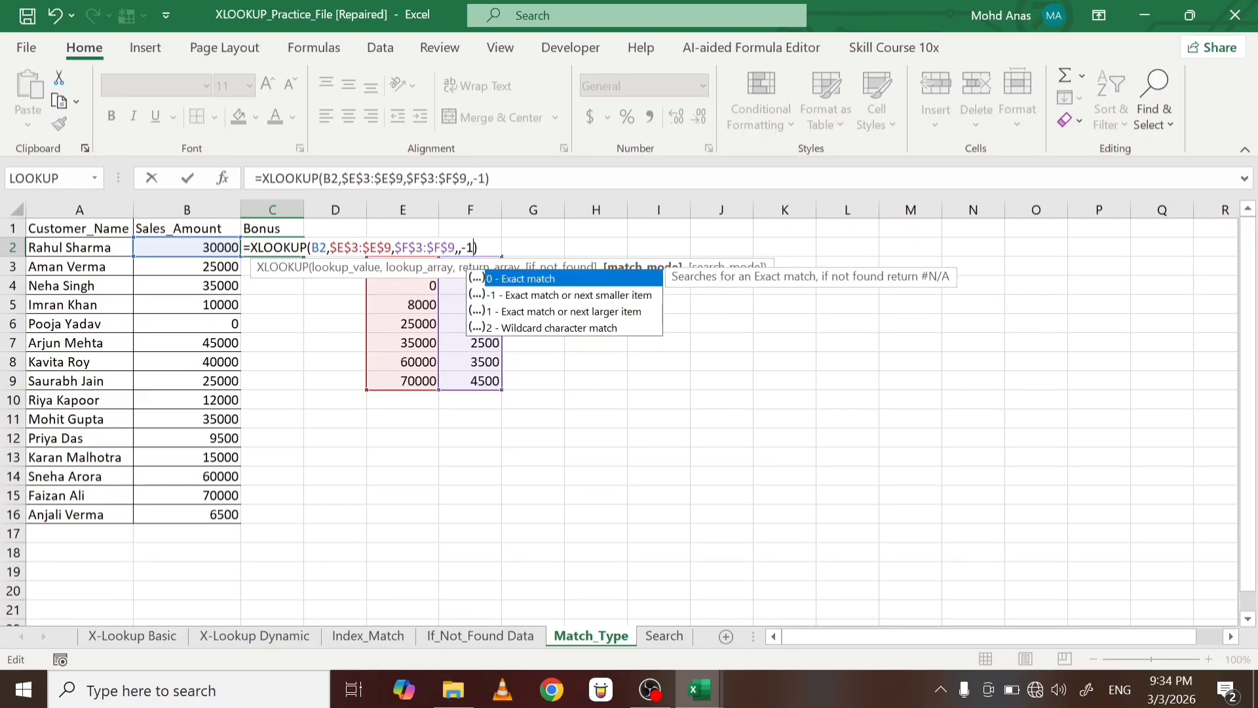
{"action": "key", "text": "Return"}
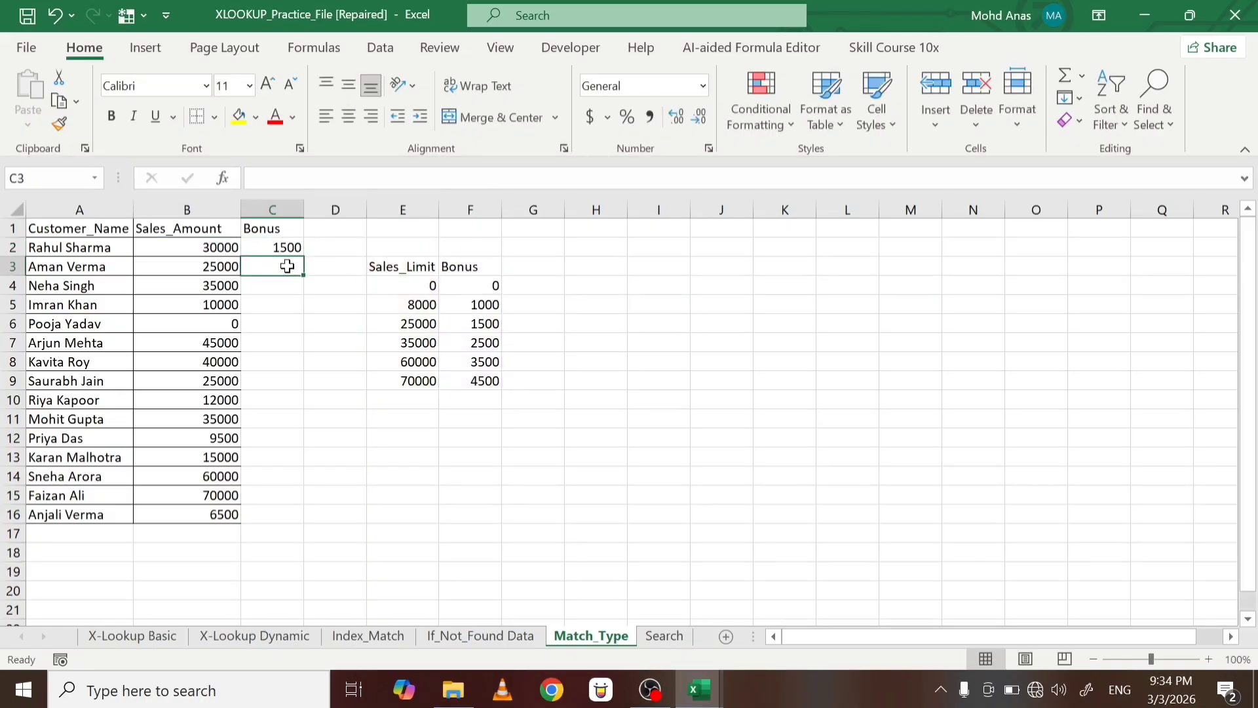
{"action": "left_click", "coordinate": [274, 245]}
{"action": "double_click", "coordinate": [302, 256]}
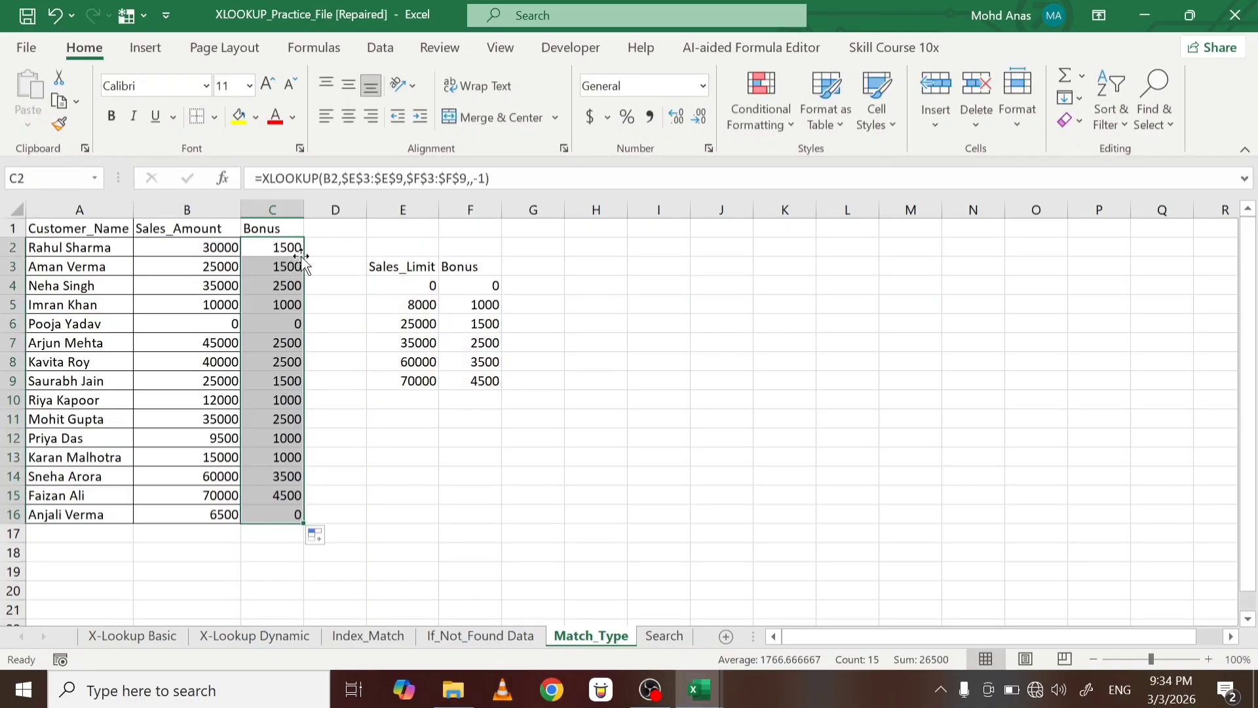
Test the bonus lookup in row 6 by setting the sales amount in B6 to 8000 and then to 25000
{"action": "left_click", "coordinate": [276, 325]}
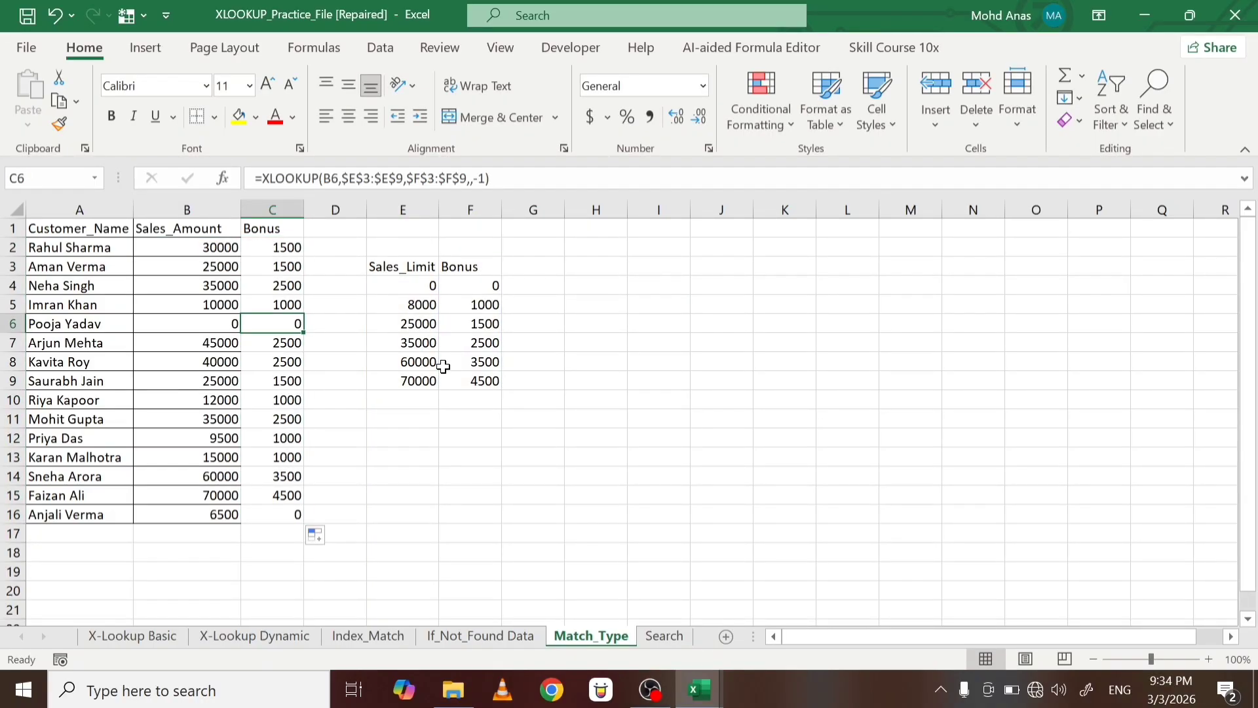
{"action": "key", "text": "Left"}
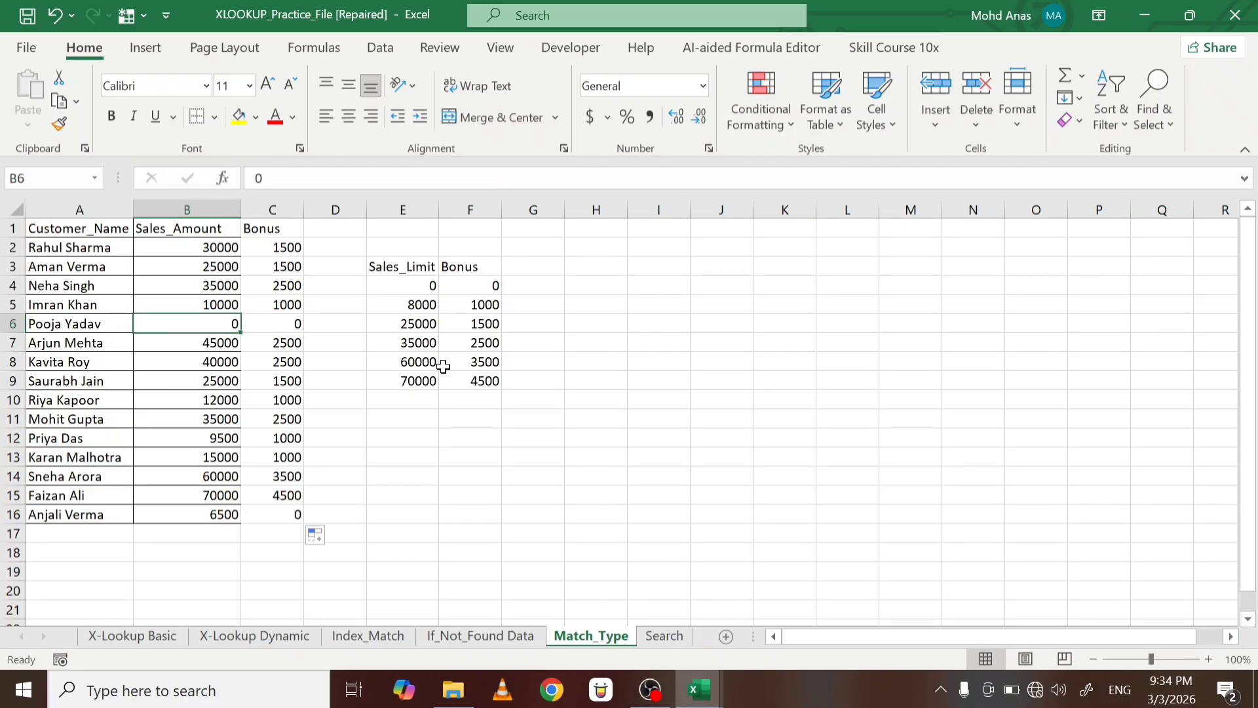
{"action": "type", "text": "8000"}
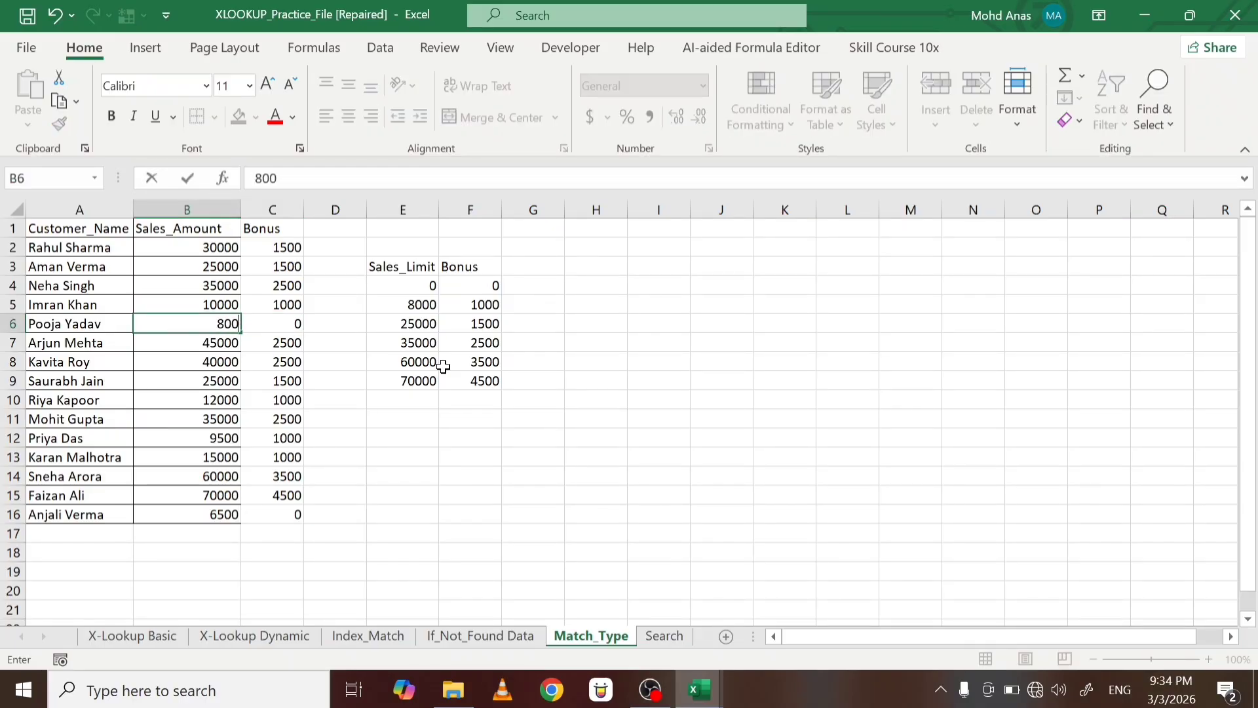
{"action": "key", "text": "Tab"}
{"action": "key", "text": "Left"}
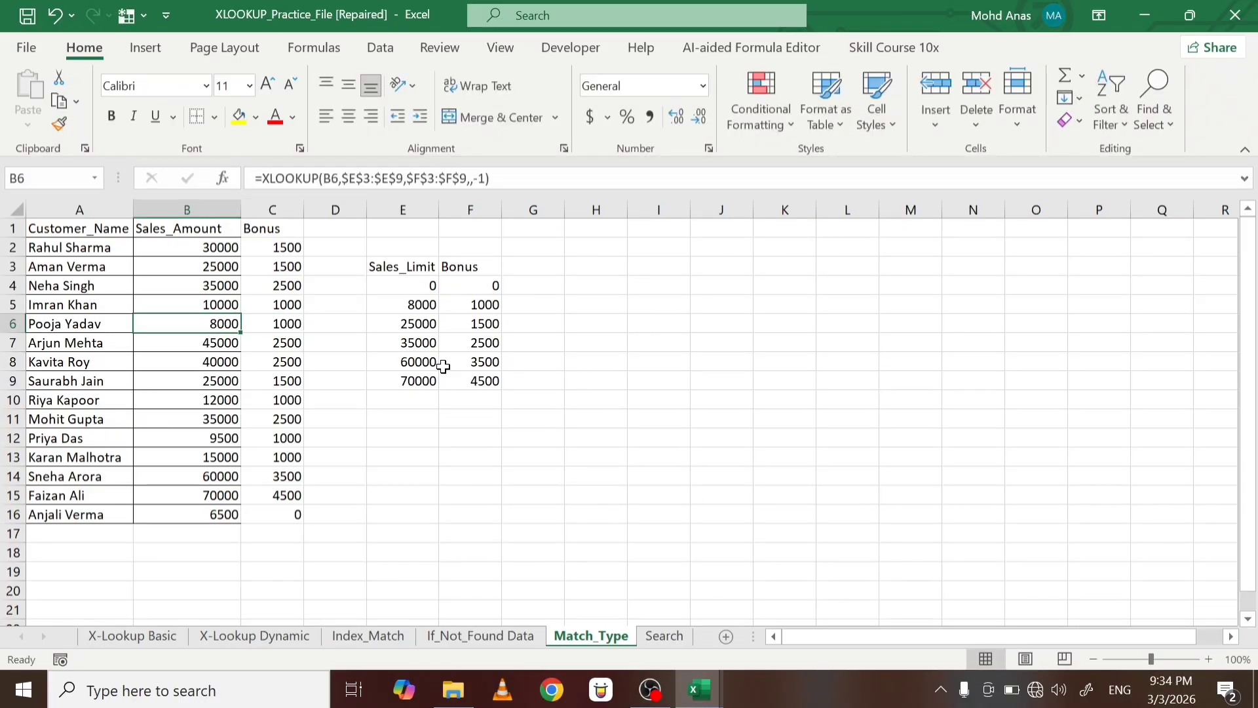
{"action": "type", "text": "25000"}
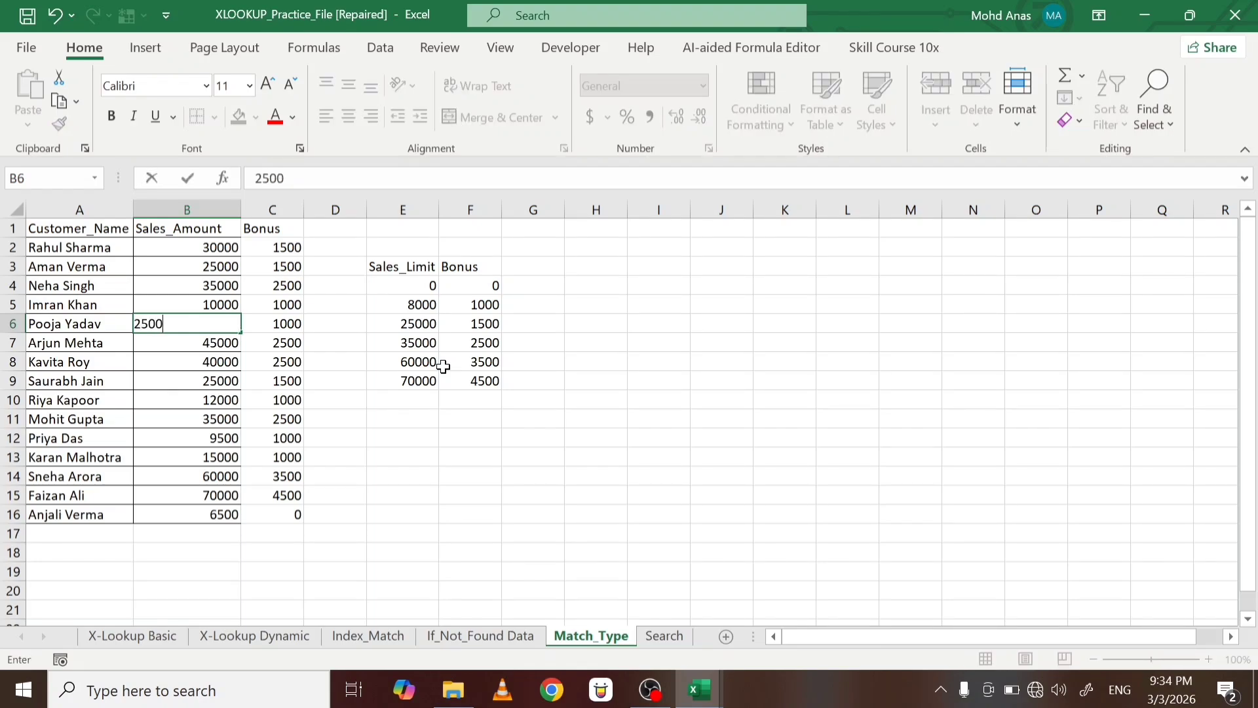
{"action": "key", "text": "Tab"}
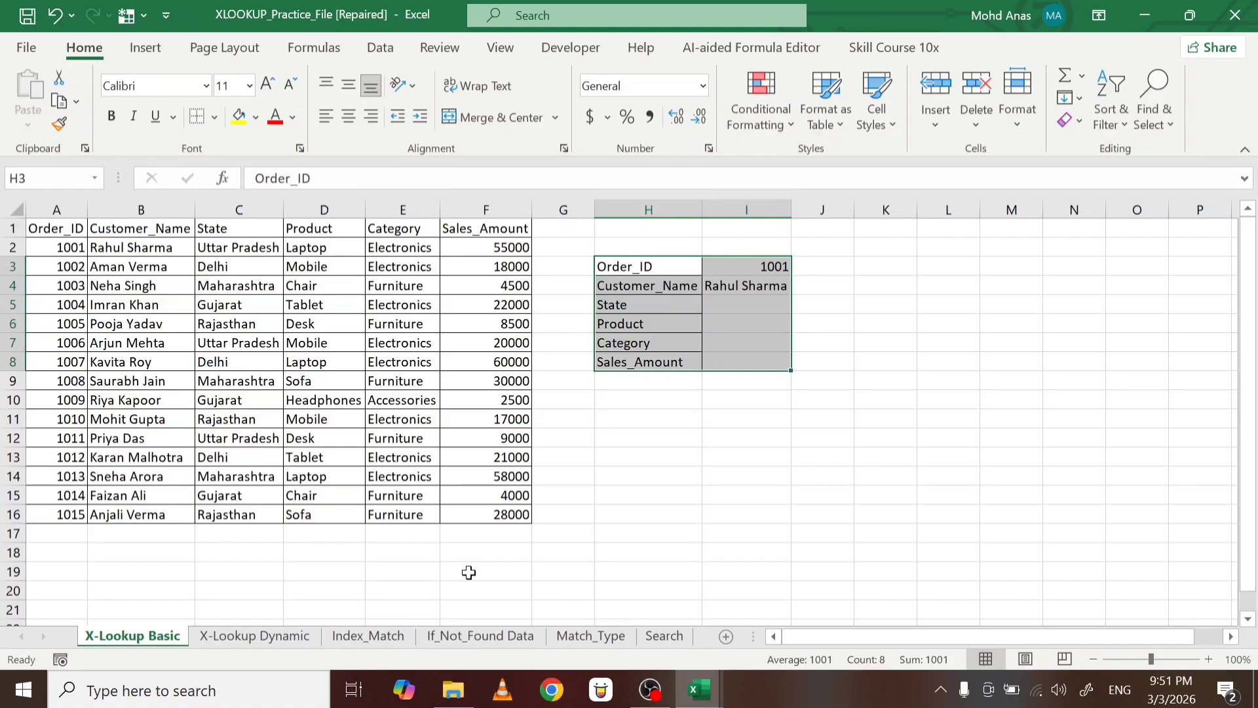
Go through the worksheets to the Search sheet and enter the full customer name from B7 in H12 as the lookup entry
{"action": "left_click", "coordinate": [251, 637]}
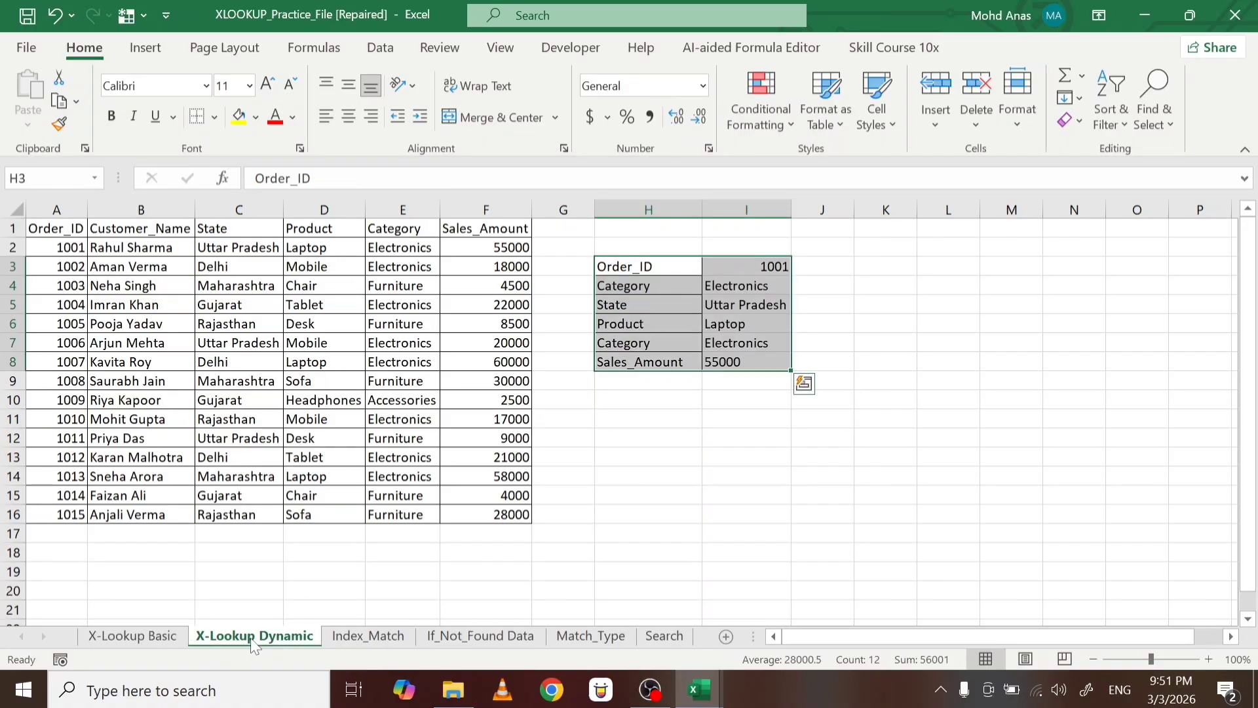
{"action": "left_click", "coordinate": [365, 637]}
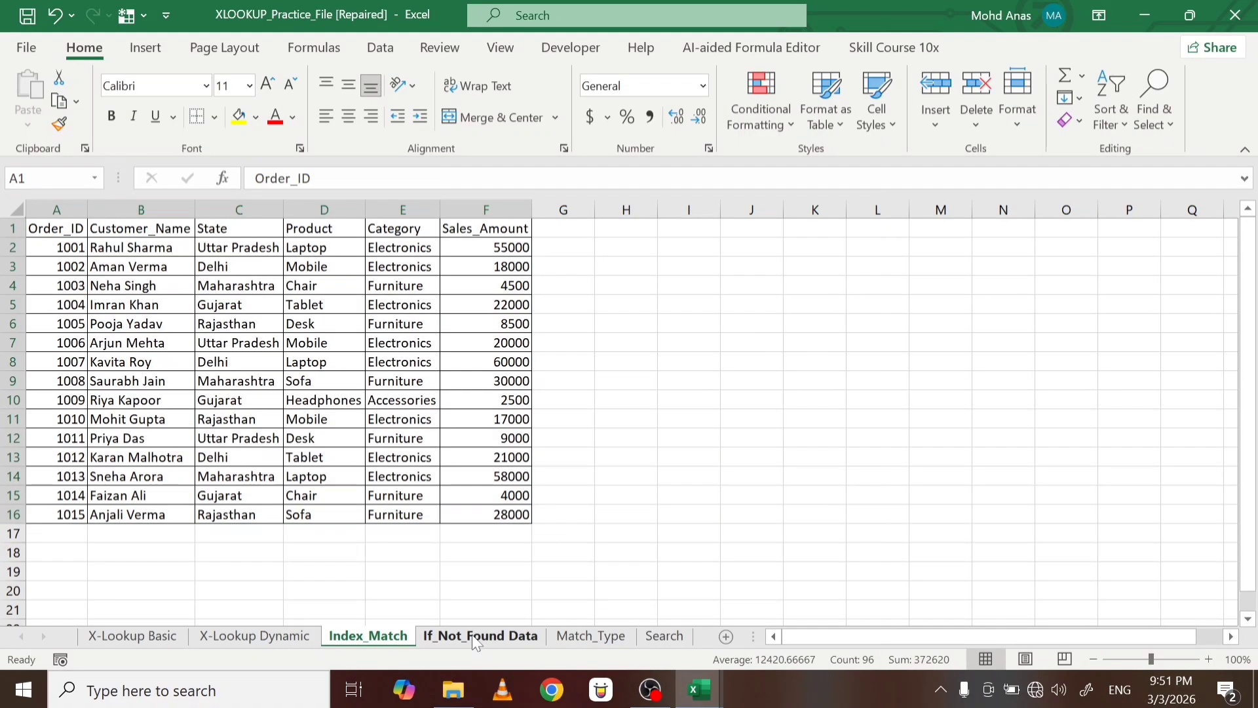
{"action": "left_click", "coordinate": [472, 634]}
{"action": "left_click", "coordinate": [585, 637]}
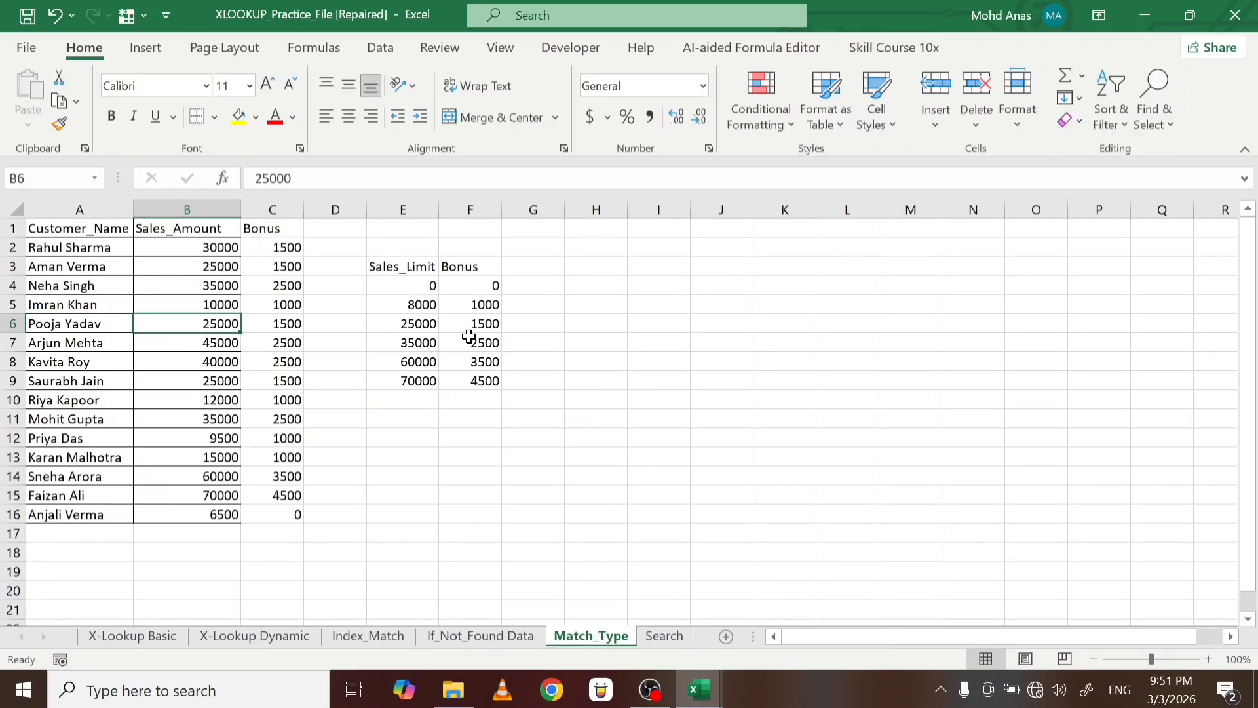
{"action": "left_click", "coordinate": [663, 636]}
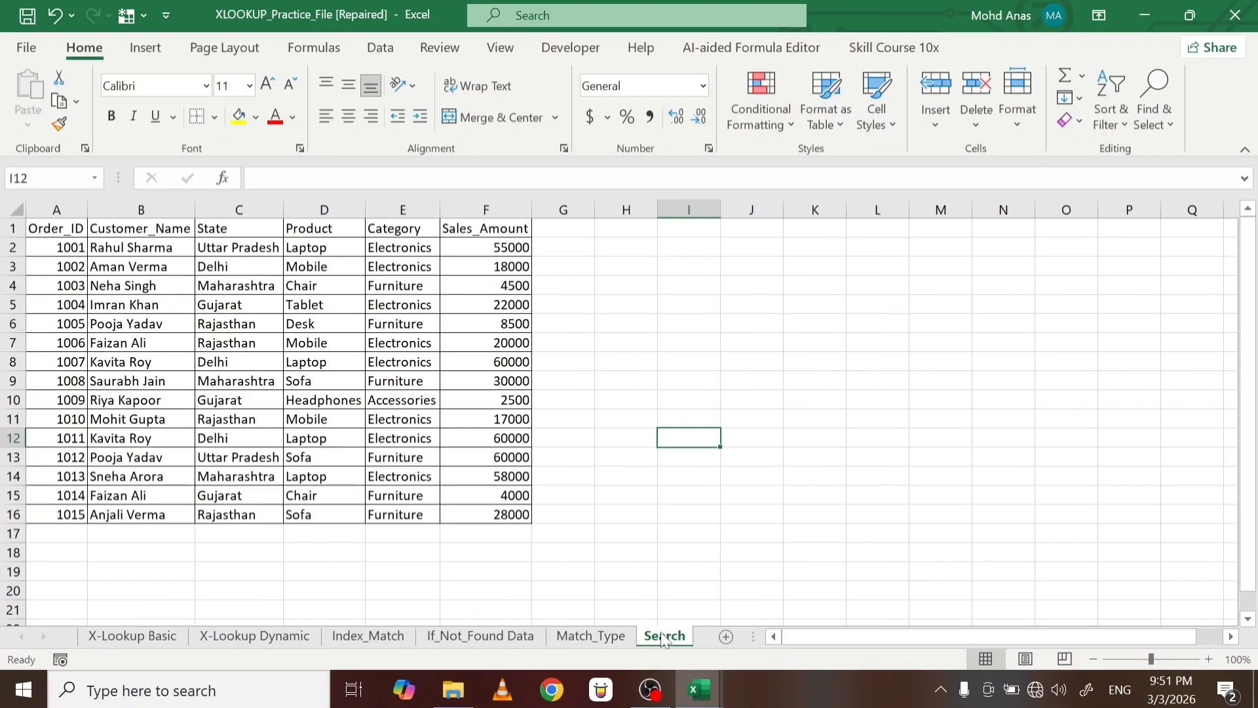
{"action": "left_click", "coordinate": [626, 438]}
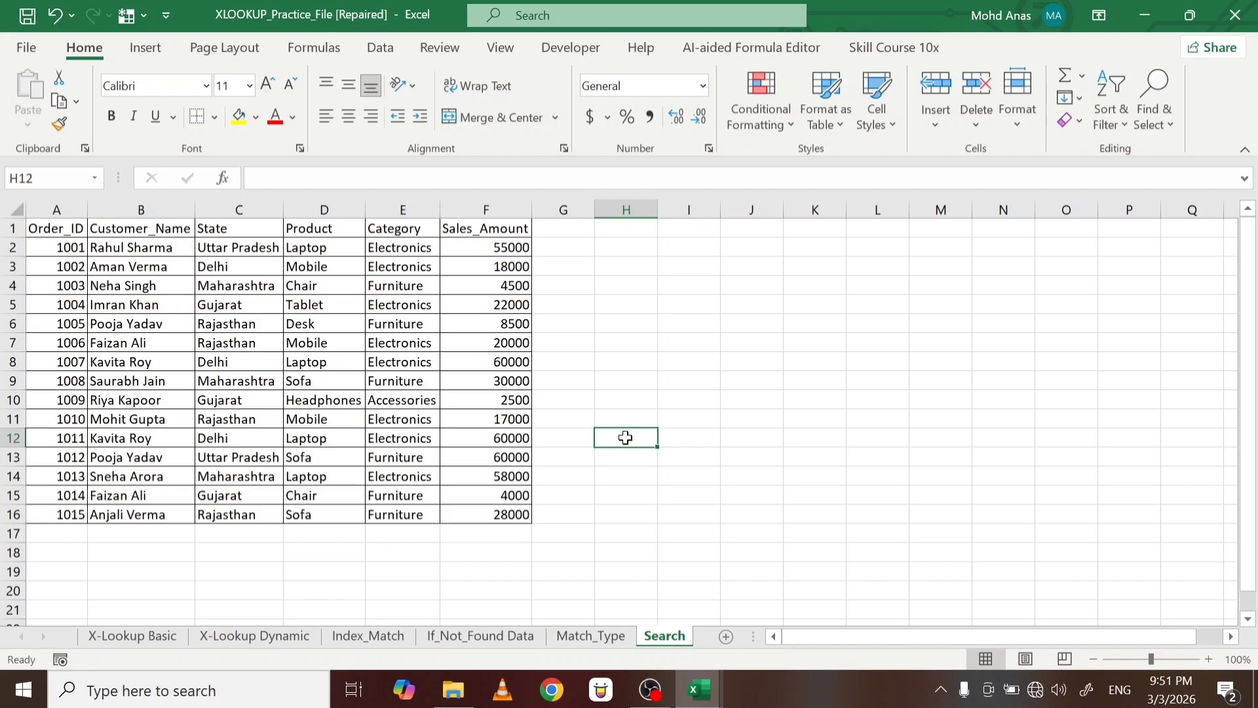
{"action": "type", "text": "Faizan Ali"}
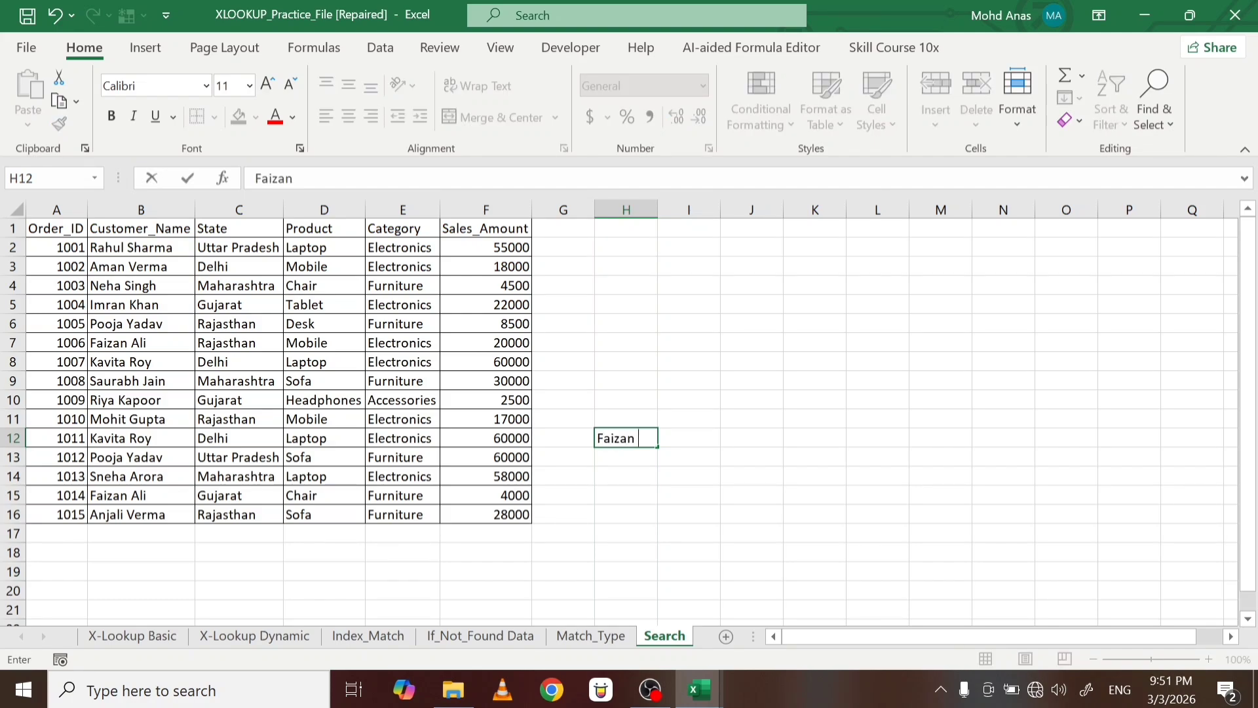
{"action": "key", "text": "Tab"}
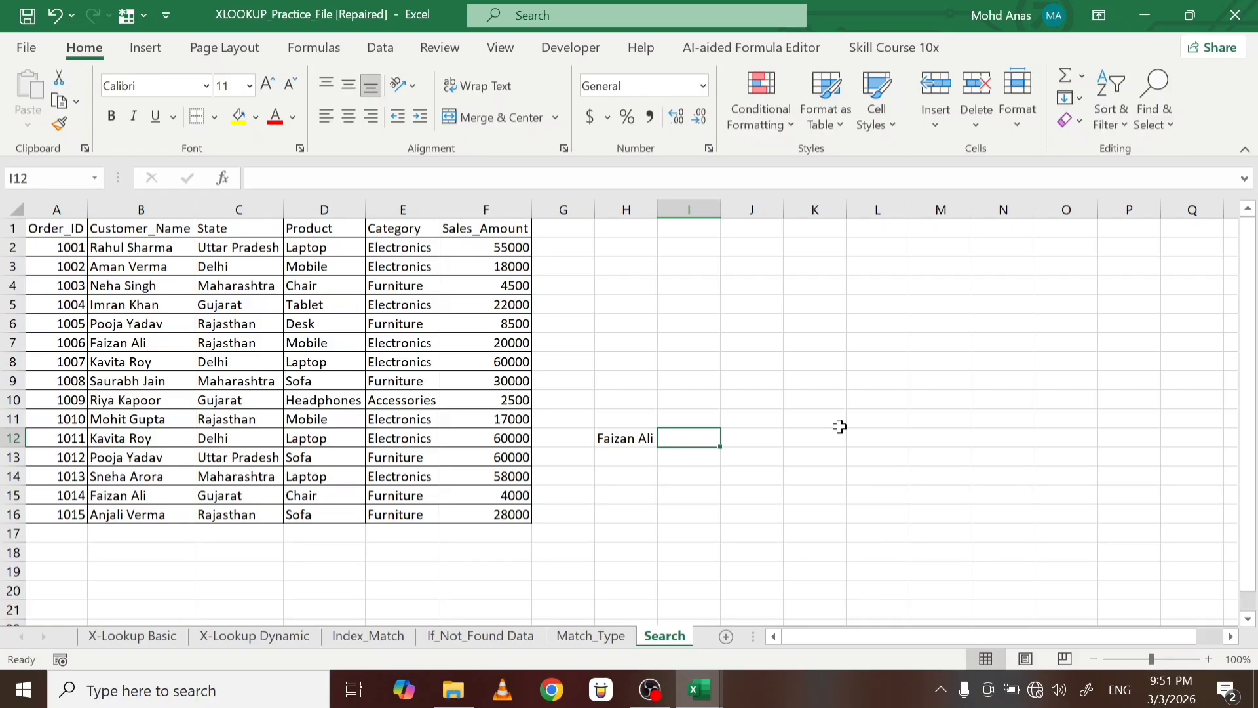
Begin an XLOOKUP formula in I12 with the wildcard lookup value "*"&H12&"*"
{"action": "type", "text": "=XLOOKUP("}
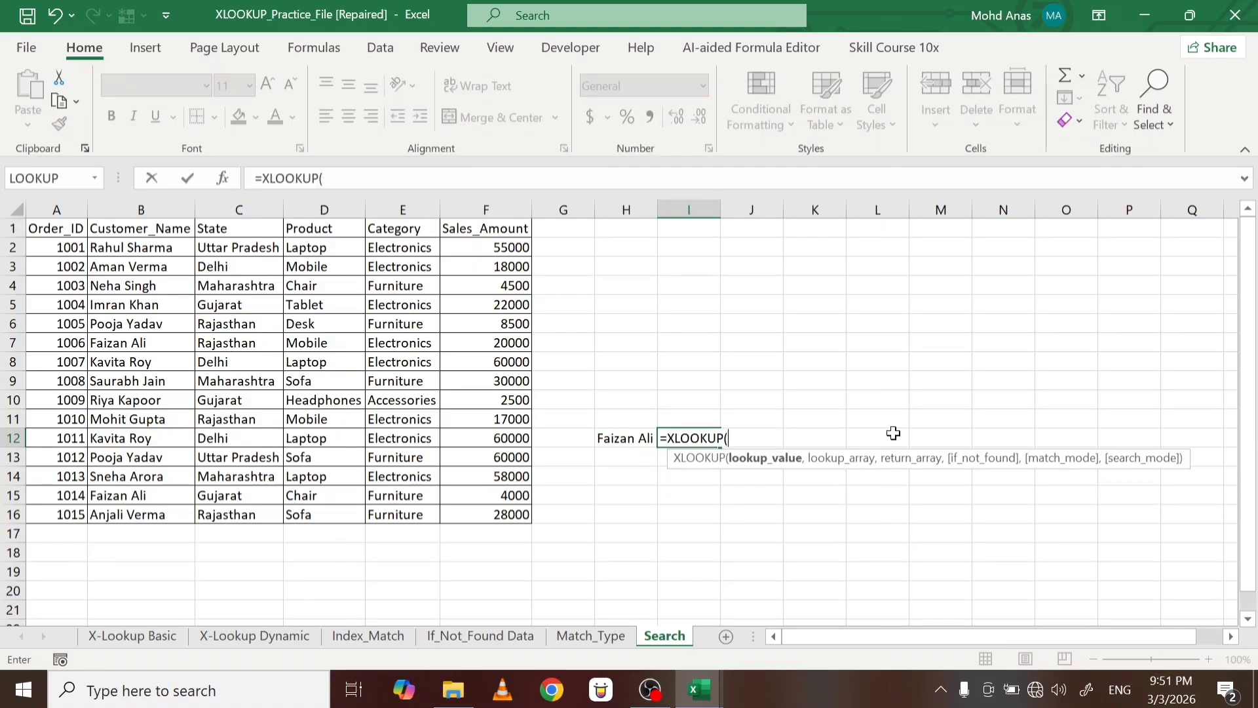
{"action": "type", "text": "\"*\"&"}
{"action": "left_click", "coordinate": [620, 438]}
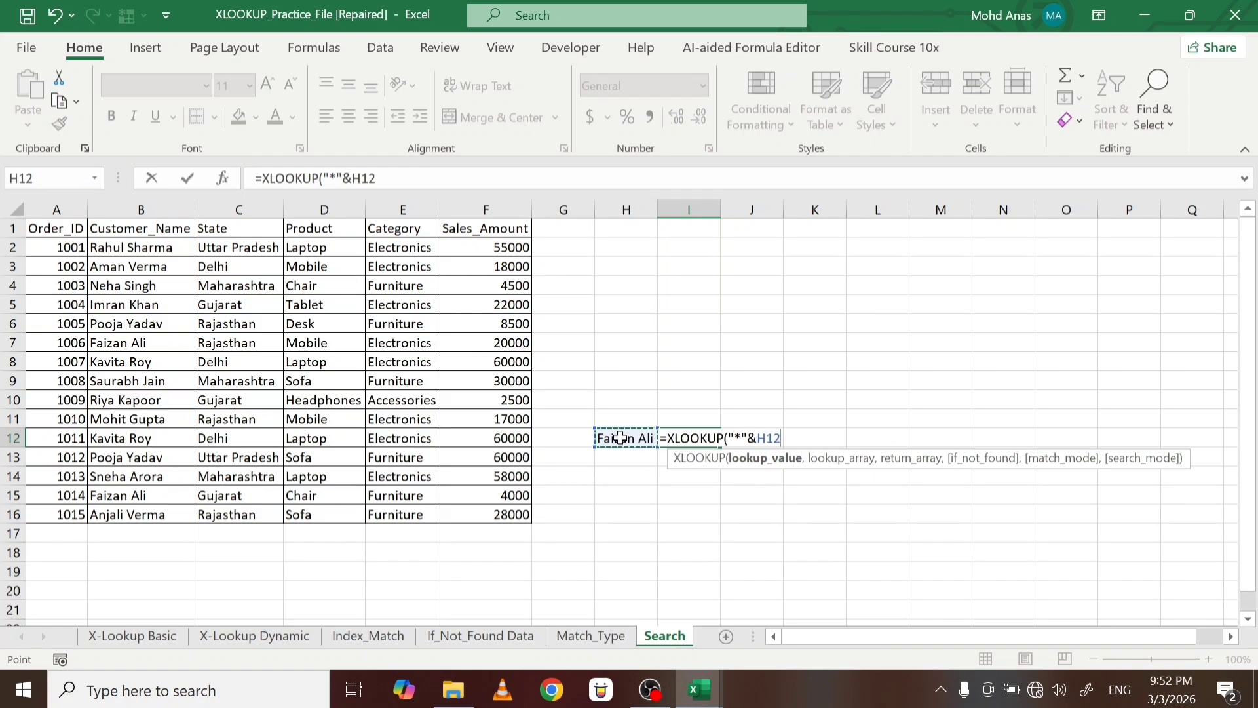
{"action": "type", "text": "&\"*\""}
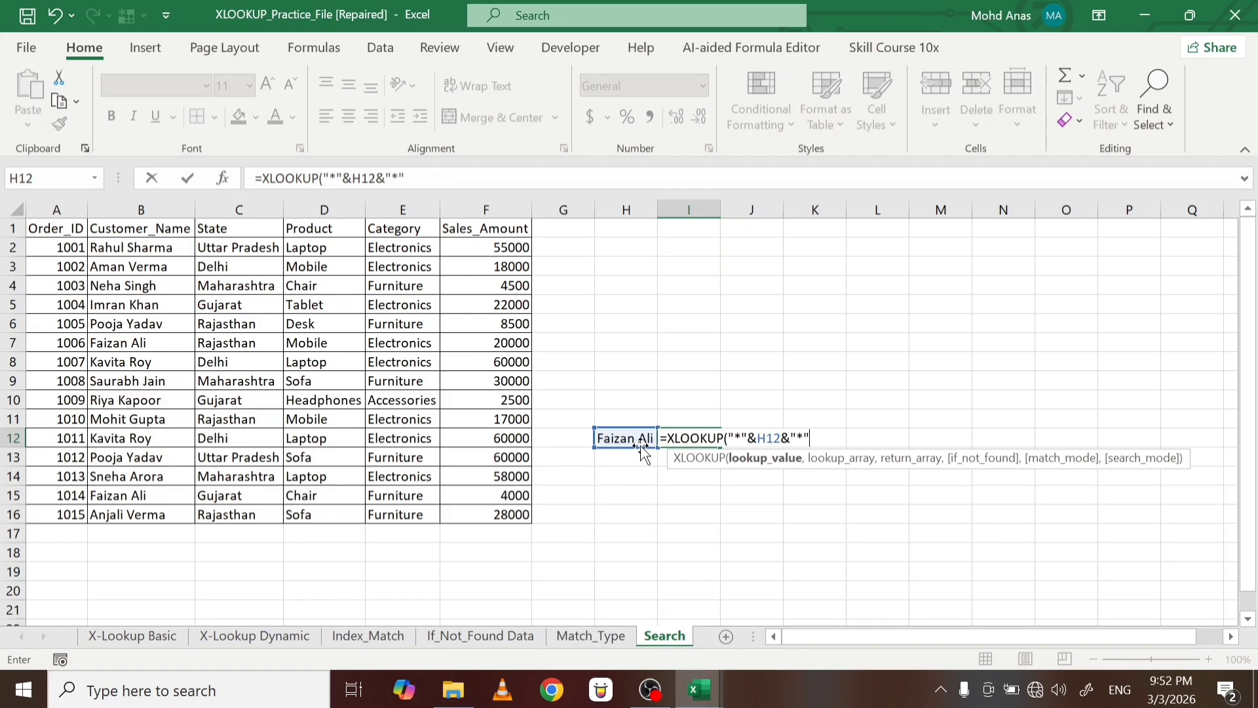
{"action": "type", "text": ","}
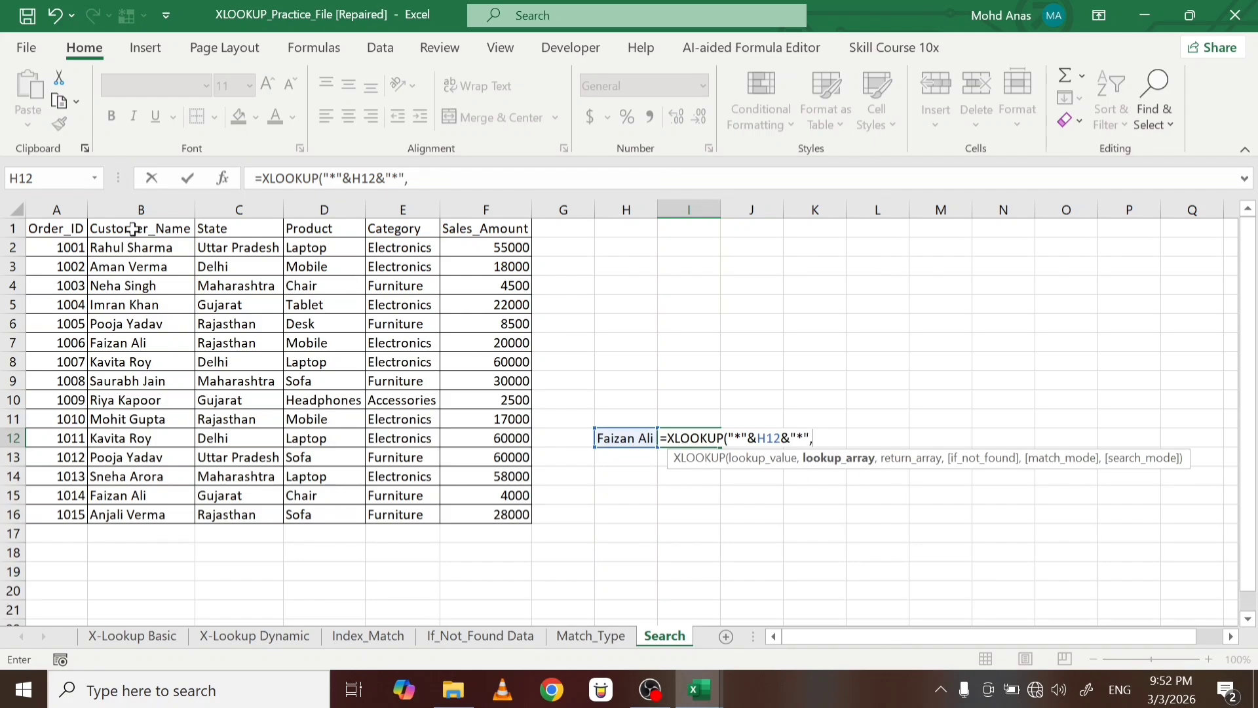
Add the customer names B1:B16 as lookup array and the products D1:D16 as return array to the I12 formula
{"action": "left_click_drag", "start_coordinate": [132, 229], "coordinate": [124, 516]}
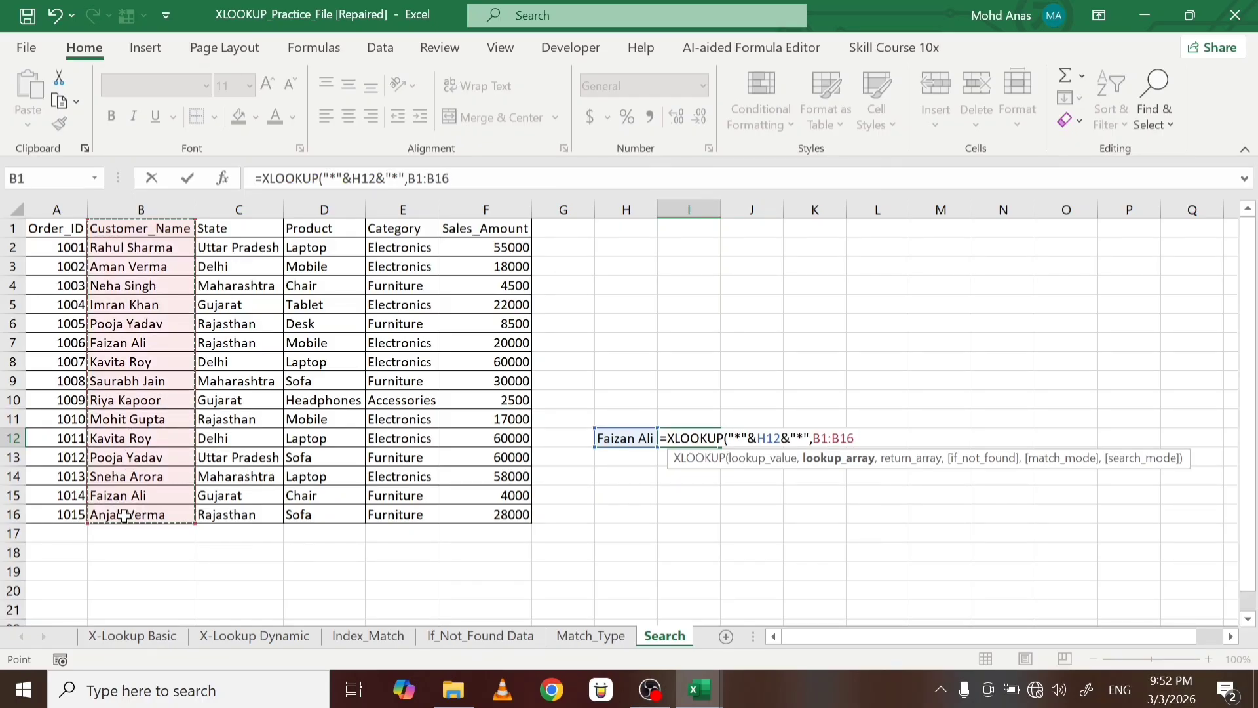
{"action": "type", "text": ","}
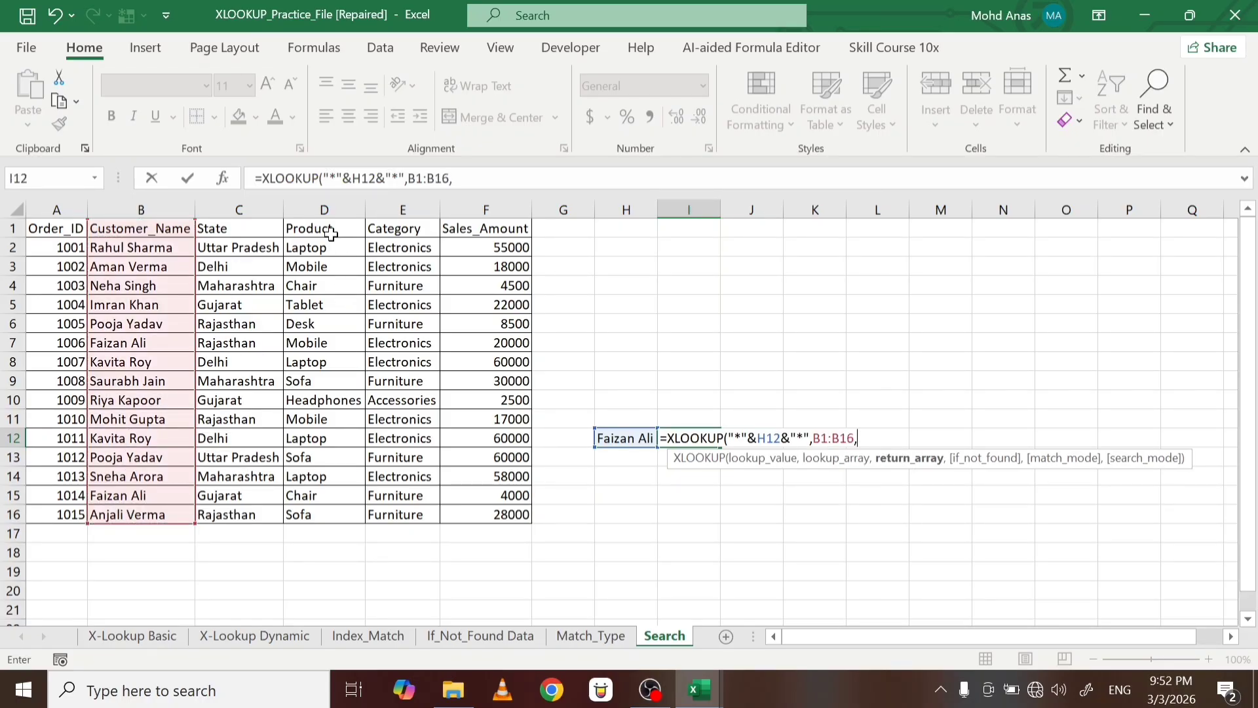
{"action": "left_click_drag", "start_coordinate": [327, 228], "coordinate": [309, 513]}
{"action": "type", "text": ","}
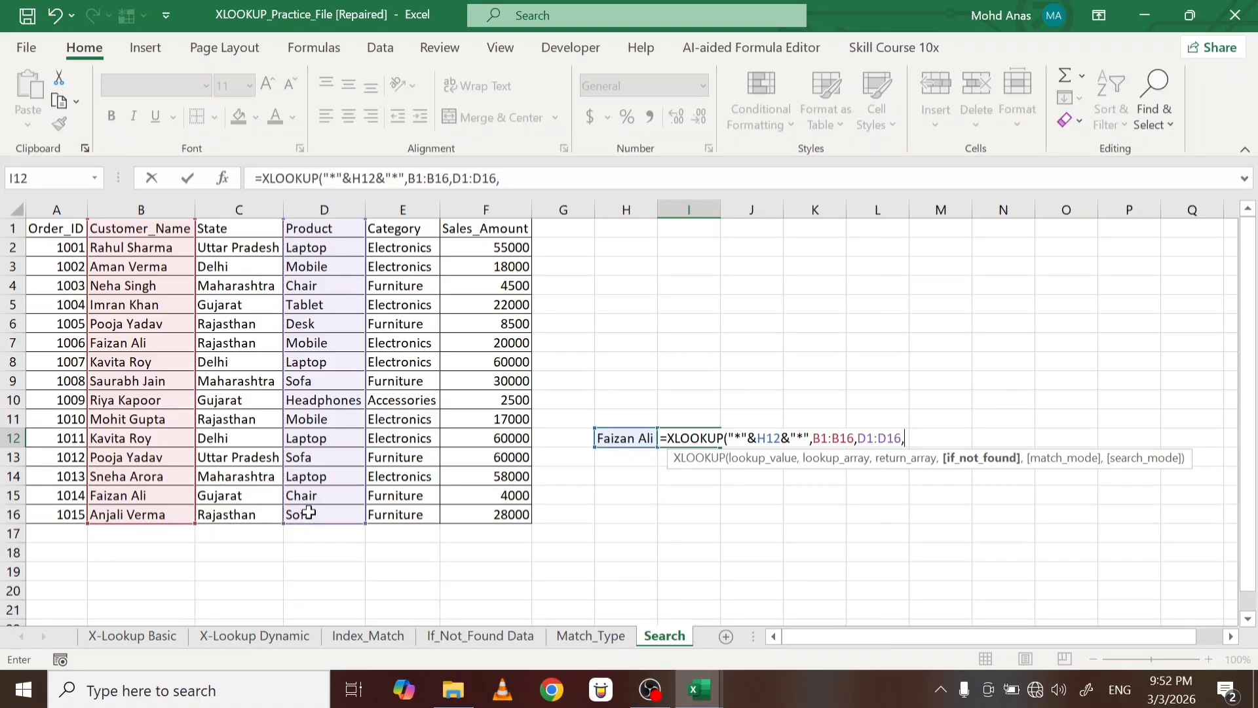
Complete the I12 formula with an empty if_not_found argument and match_mode 2 for wildcard matching, after viewing the search_mode options
{"action": "type", "text": ","}
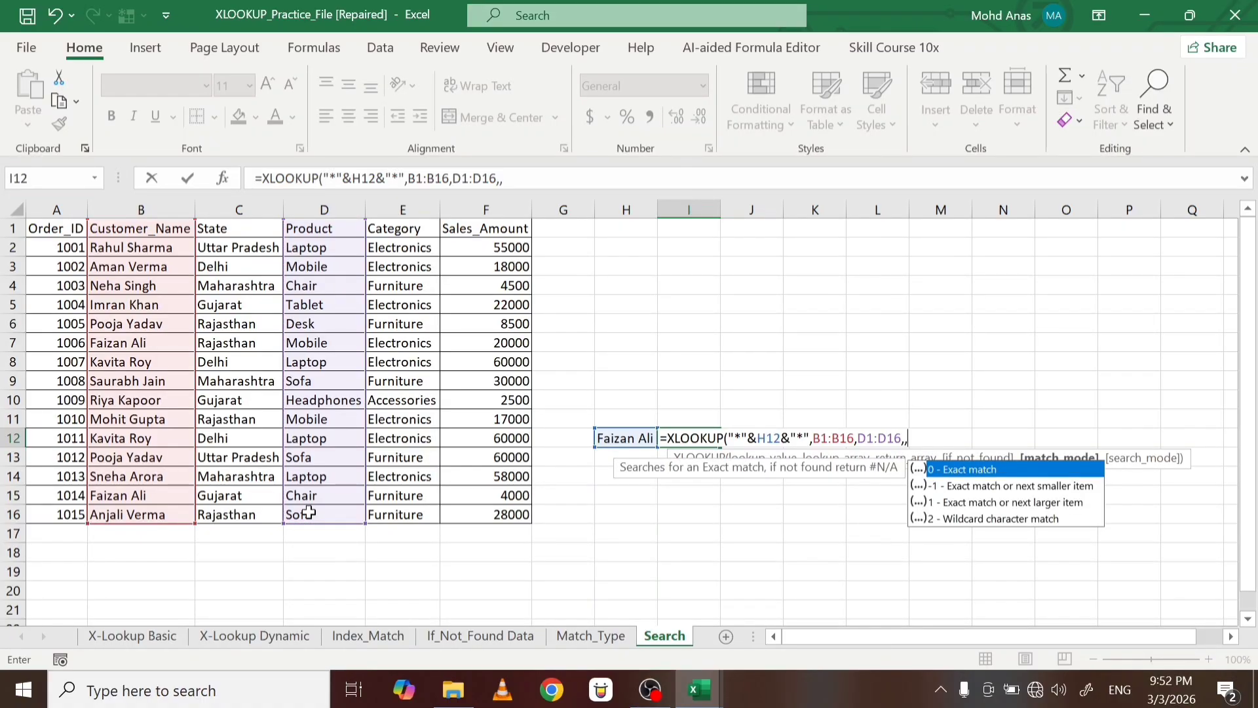
{"action": "type", "text": ","}
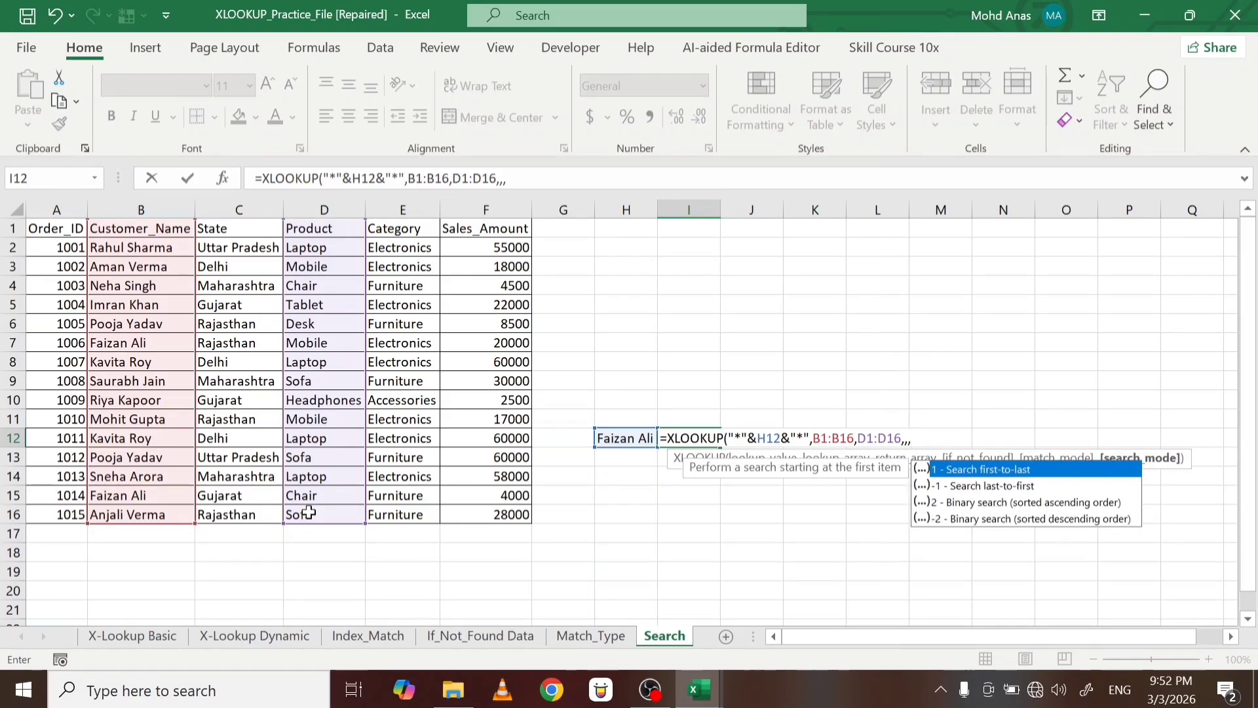
{"action": "key", "text": "BackSpace"}
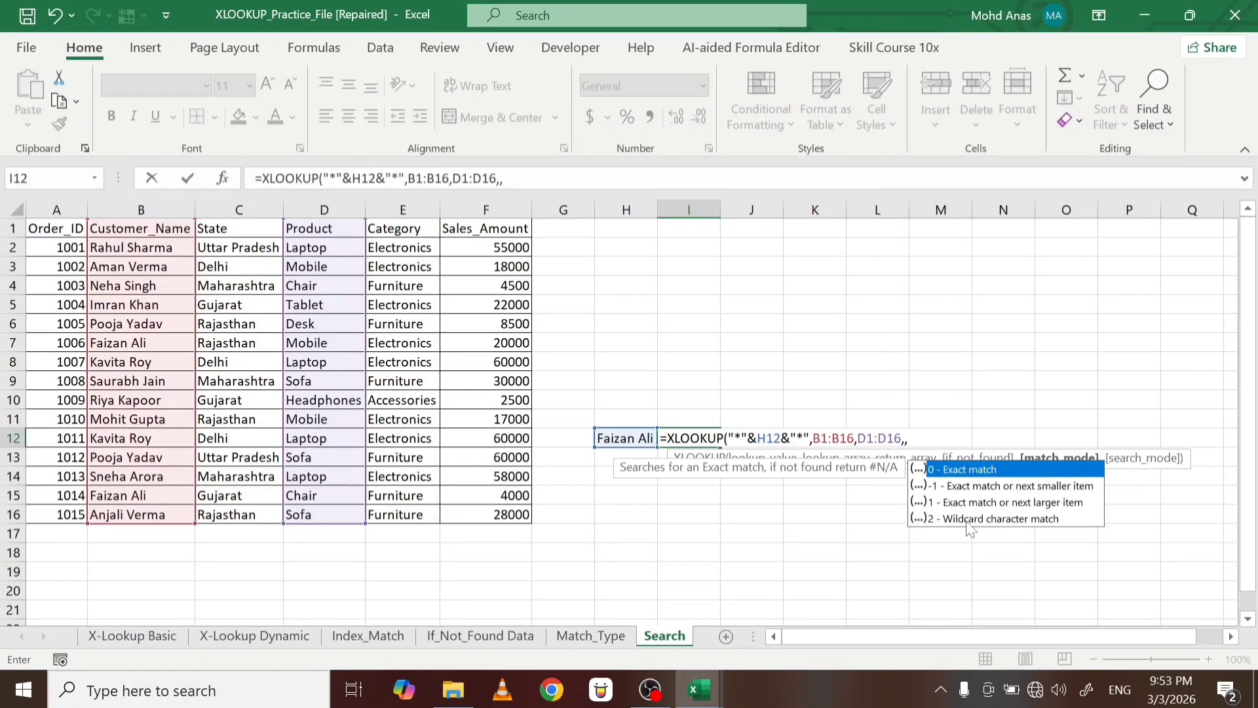
{"action": "type", "text": ","}
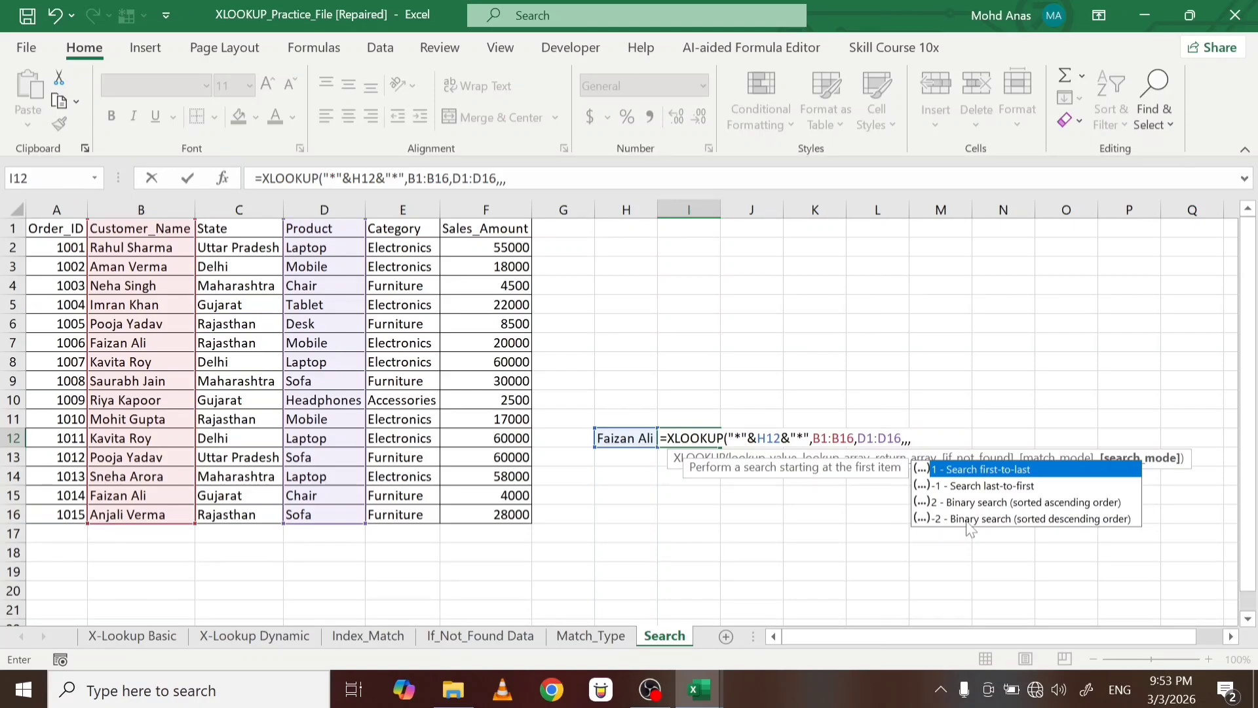
{"action": "key", "text": "BackSpace"}
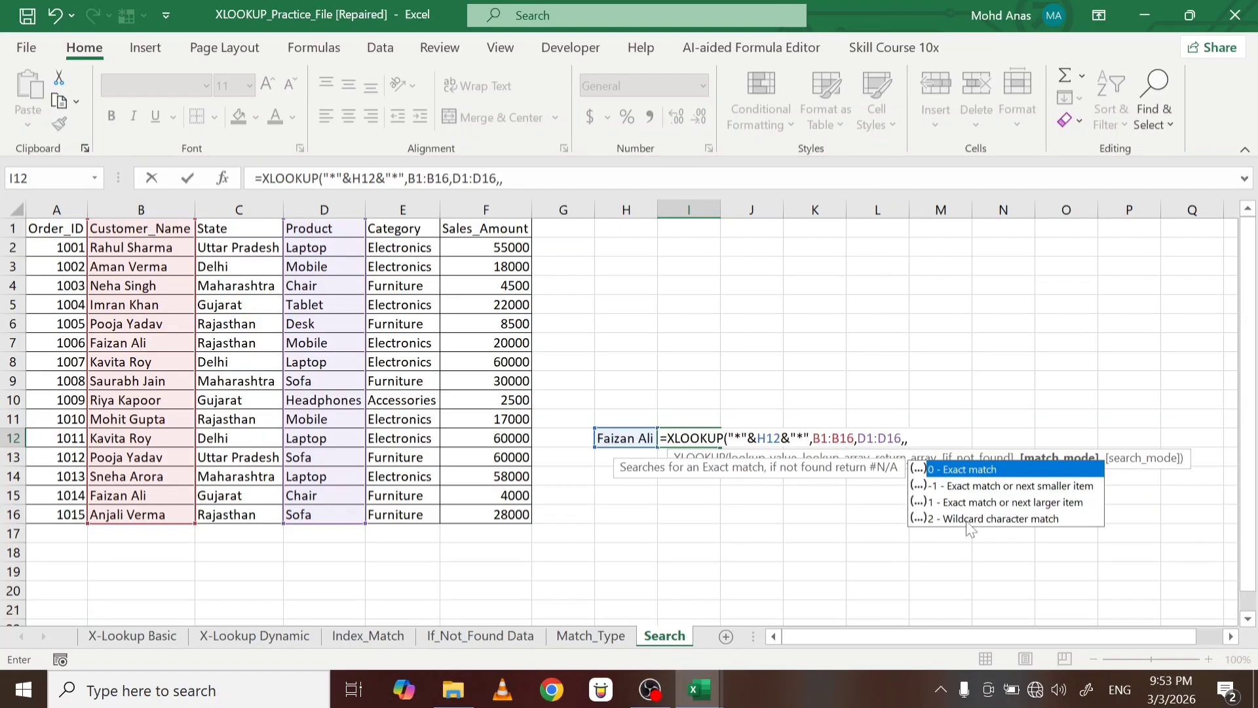
{"action": "type", "text": "2"}
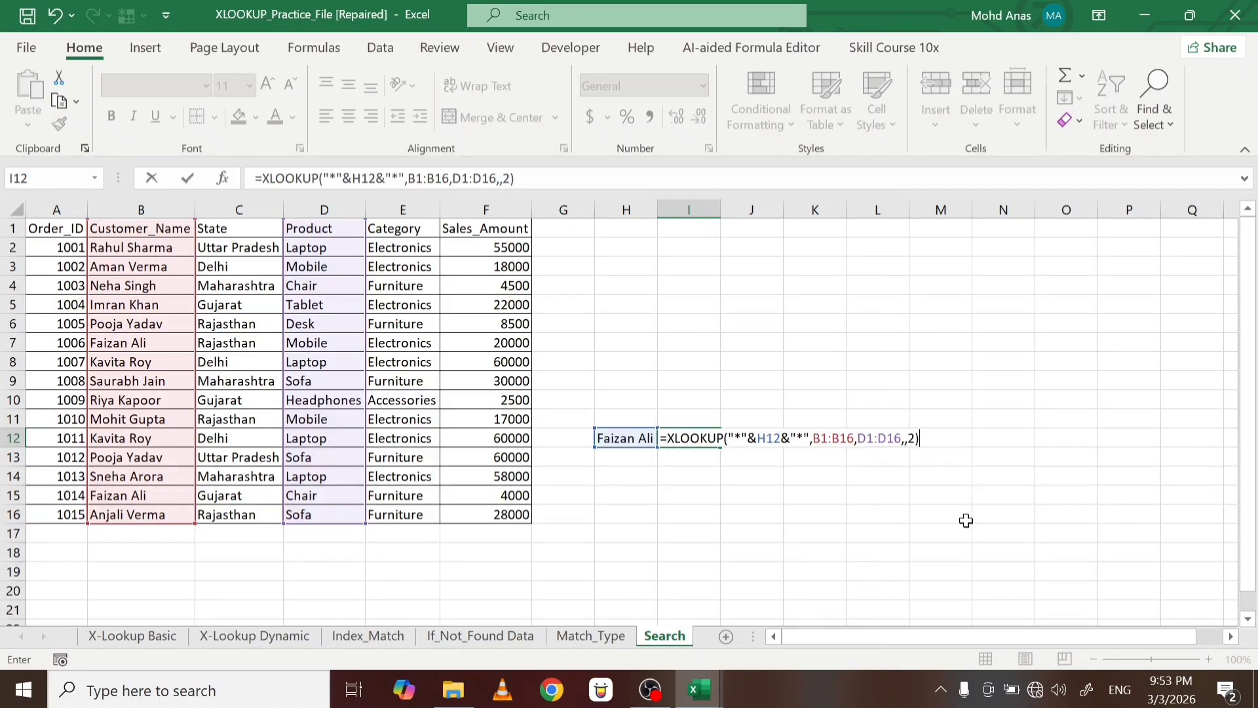
{"action": "key", "text": "Return"}
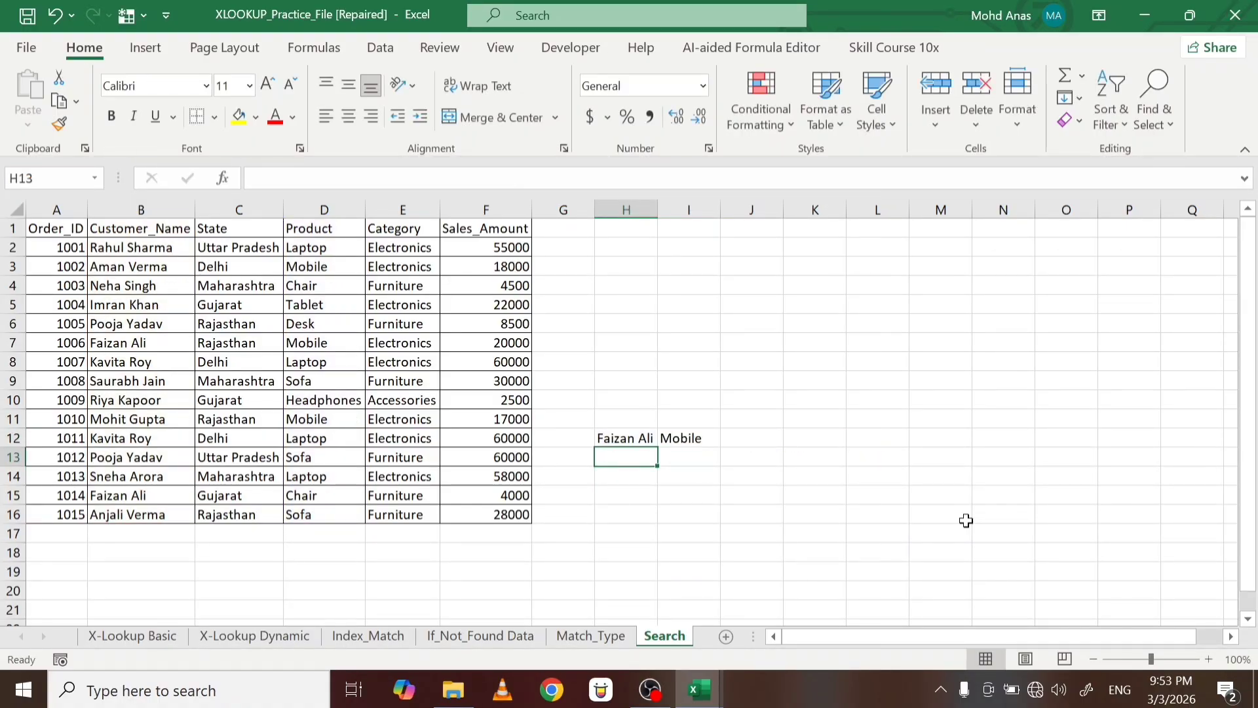
Swap the first and last names of the customer in B7, comparing the I12 lookup with the matching customer in row 15
{"action": "left_click", "coordinate": [627, 439]}
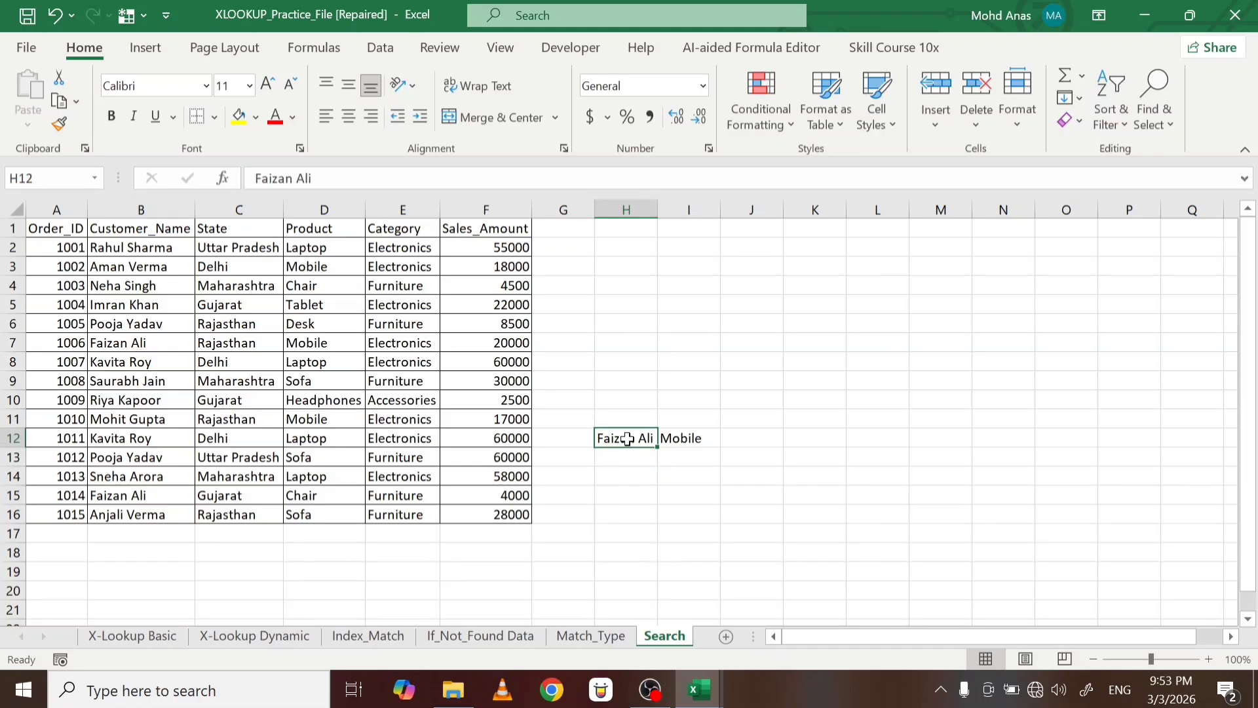
{"action": "left_click", "coordinate": [143, 342]}
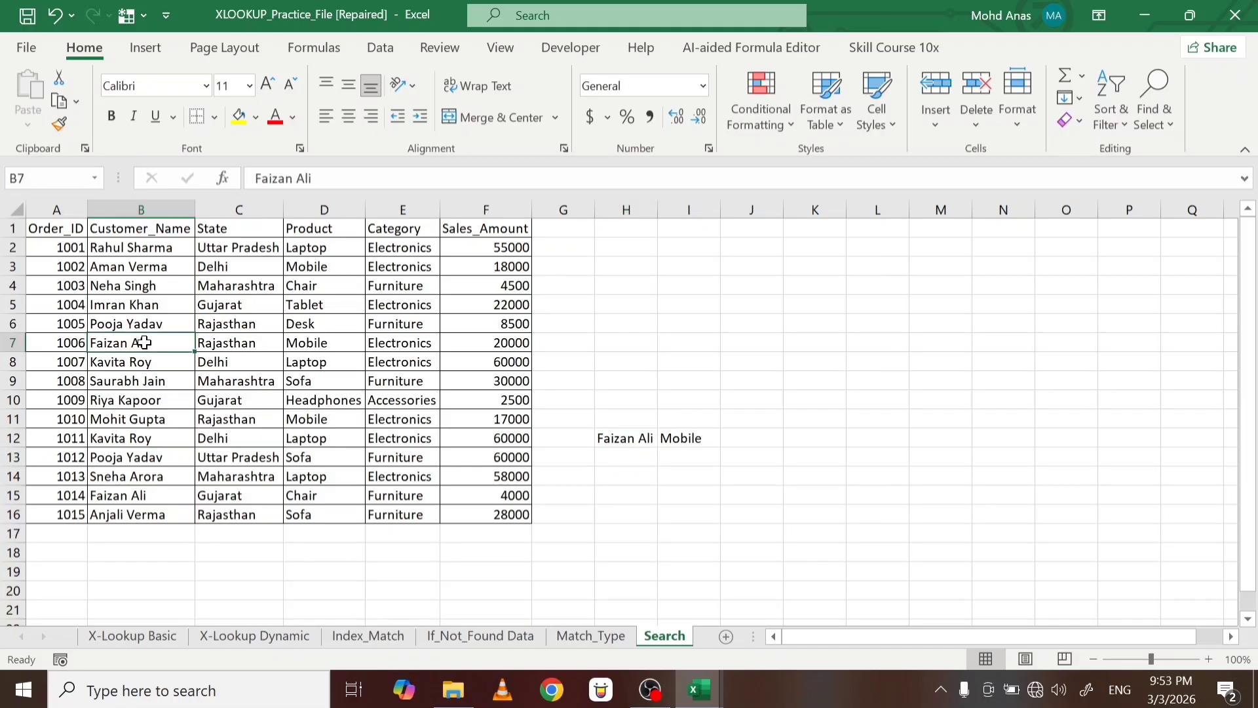
{"action": "left_click", "coordinate": [134, 496]}
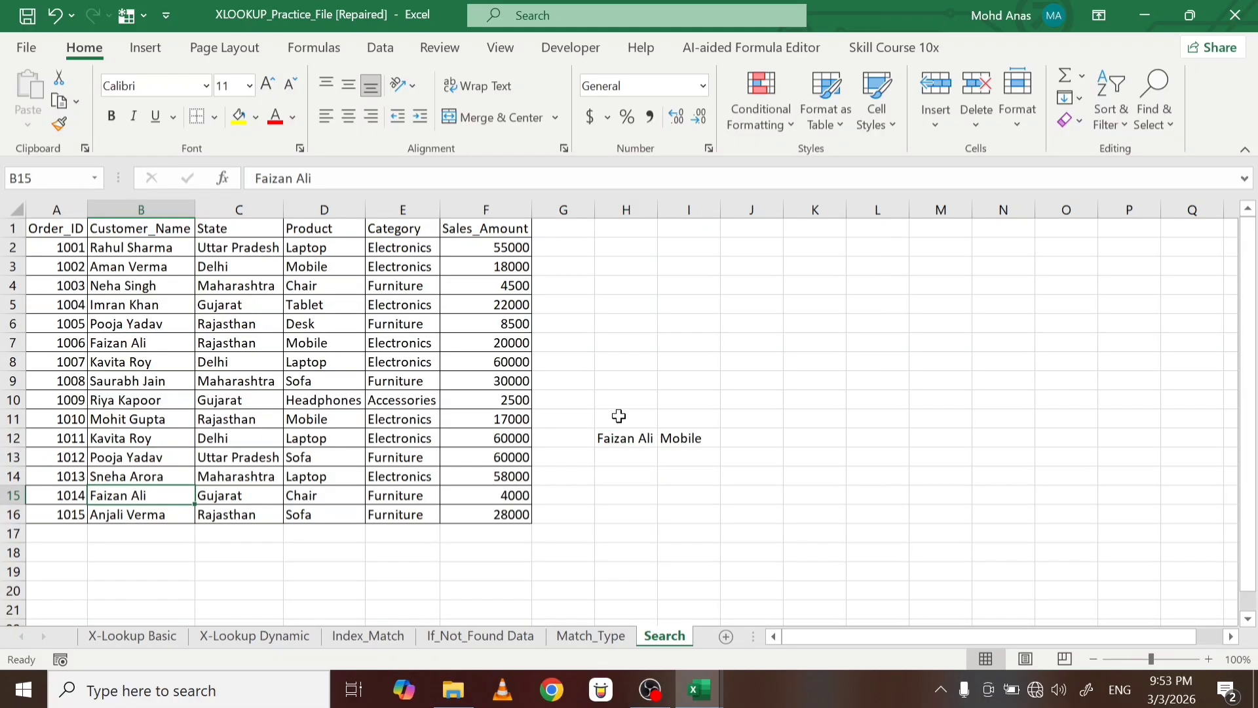
{"action": "left_click", "coordinate": [158, 342]}
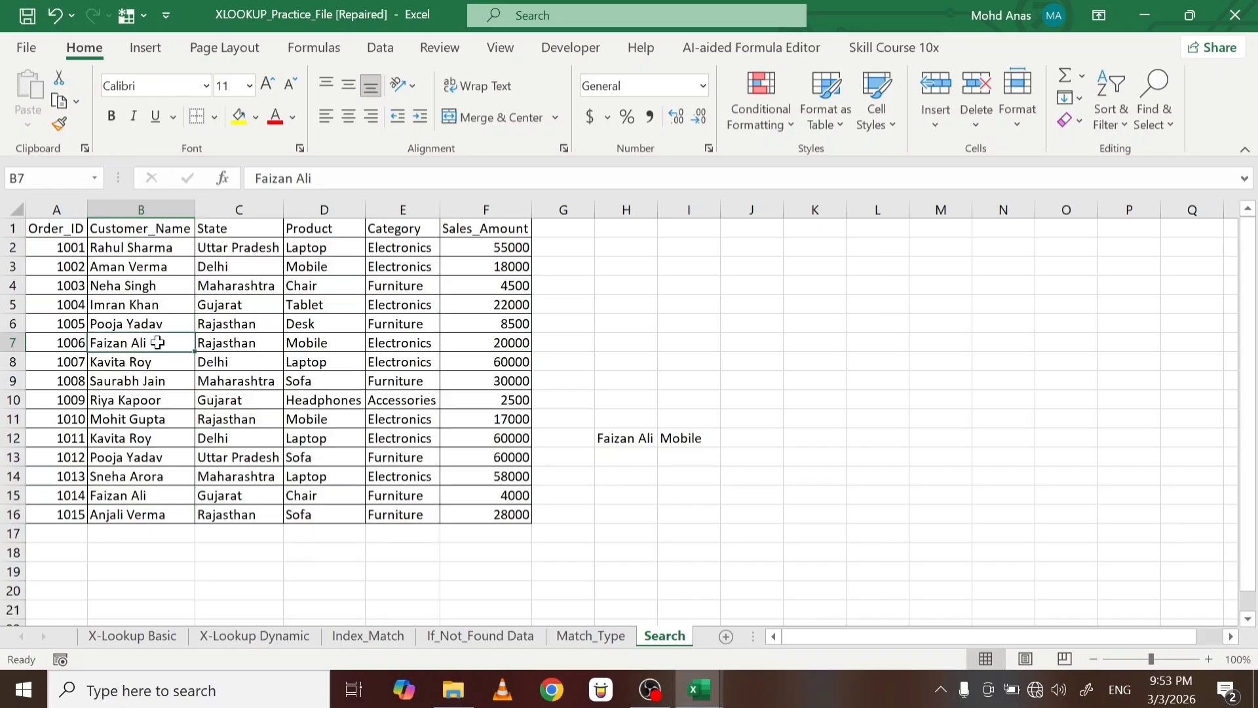
{"action": "type", "text": "Ali"}
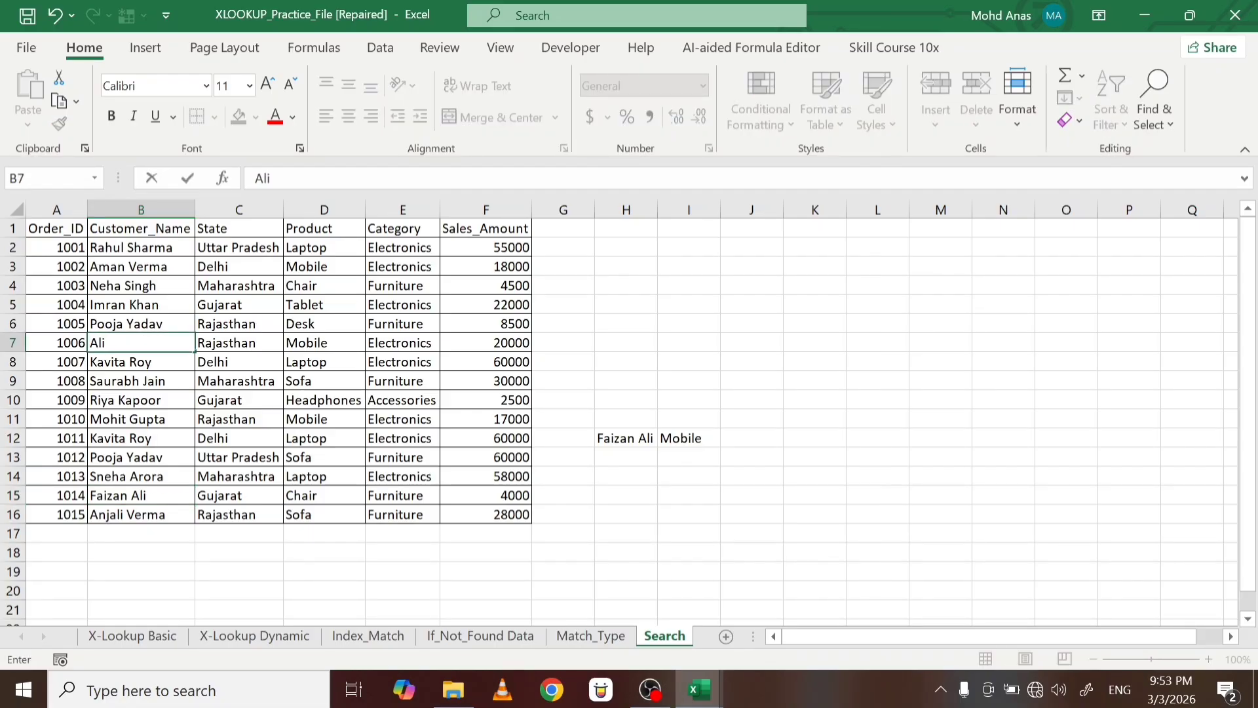
{"action": "type", "text": " Faizan"}
{"action": "key", "text": "Tab"}
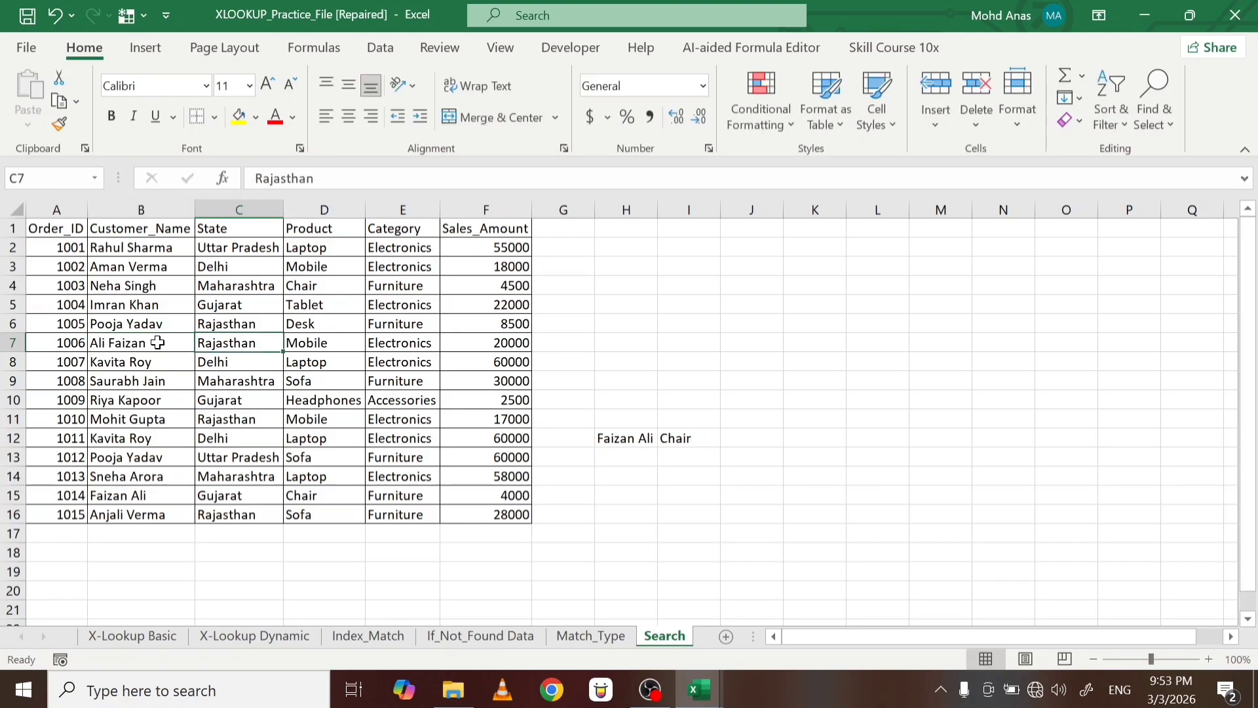
{"action": "left_click", "coordinate": [140, 499]}
{"action": "key", "text": "Tab"}
{"action": "key", "text": "Tab"}
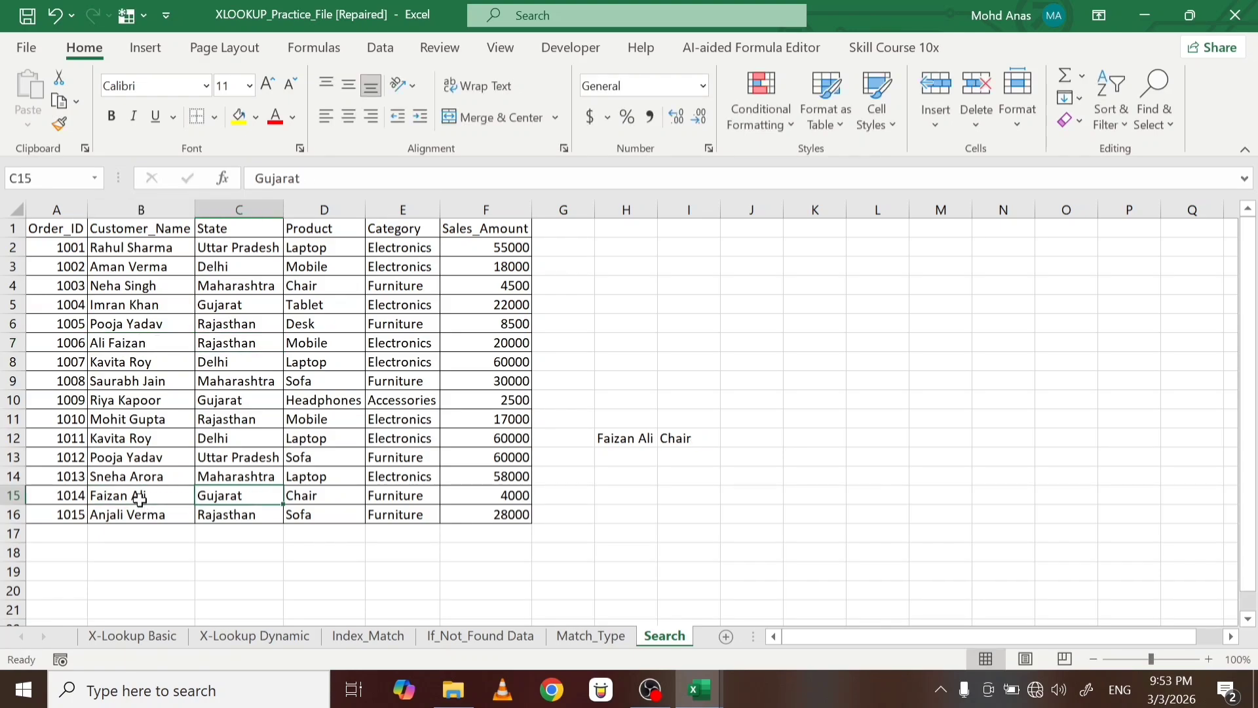